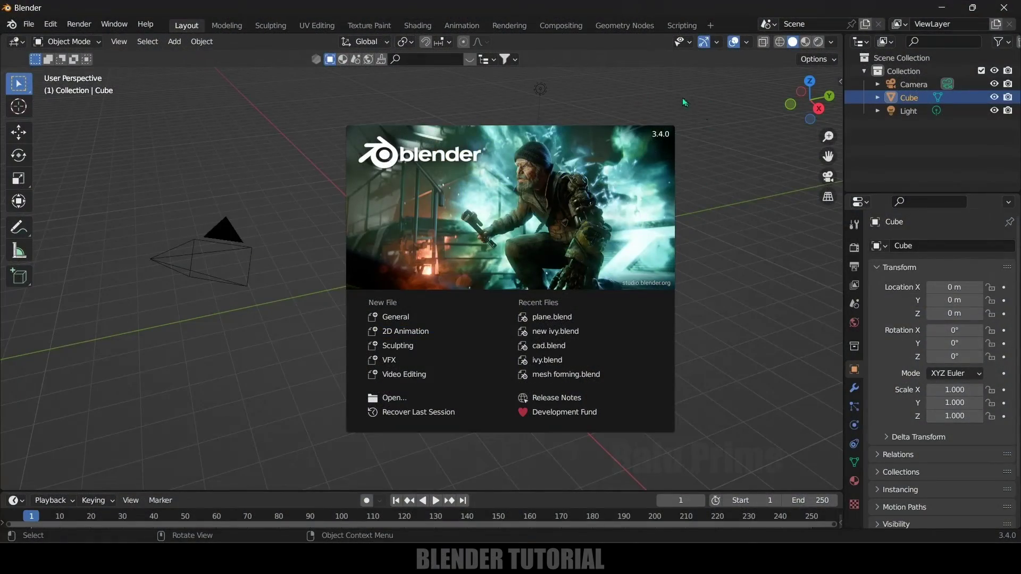
# Dismiss the splash screen and delete the default camera and light
pyautogui.click(706, 219)
pyautogui.moveTo(128, 197); pyautogui.dragTo(252, 311)
pyautogui.keyDown('shift'); pyautogui.click(544, 93); pyautogui.keyUp('shift')
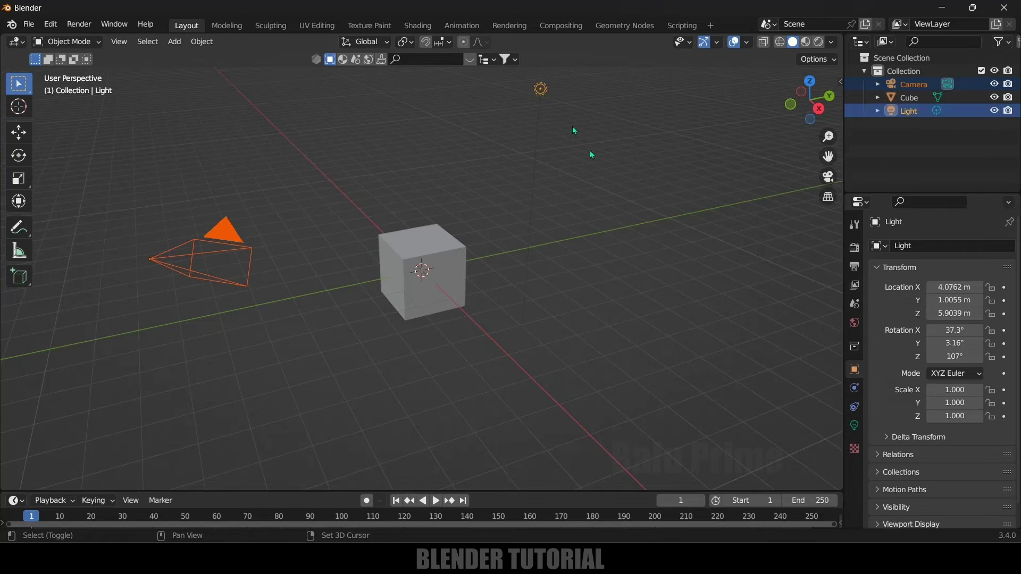
pyautogui.press('Delete')
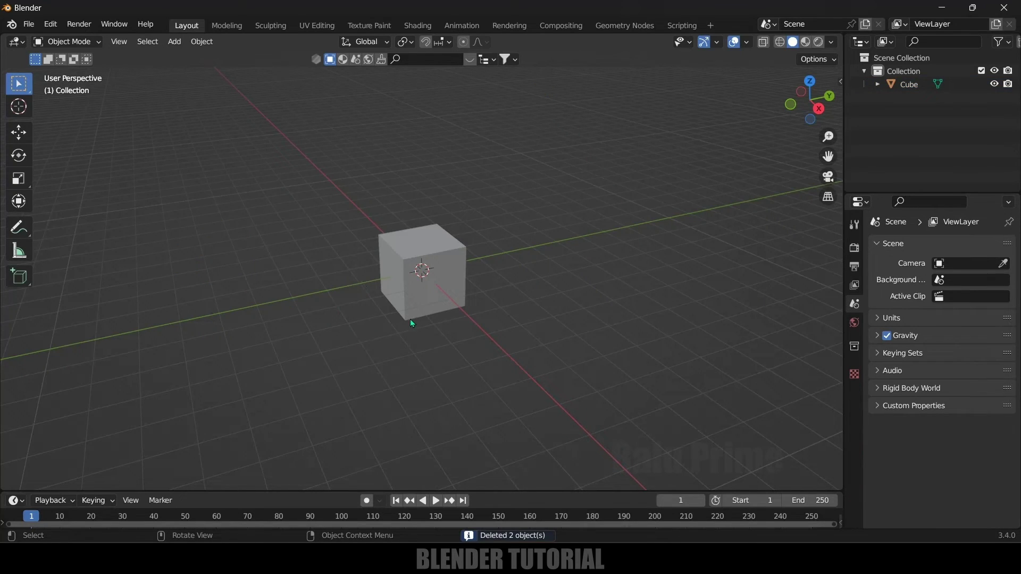
# Stretch the cube to X 4.249 and Y 8.158
pyautogui.click(412, 306)
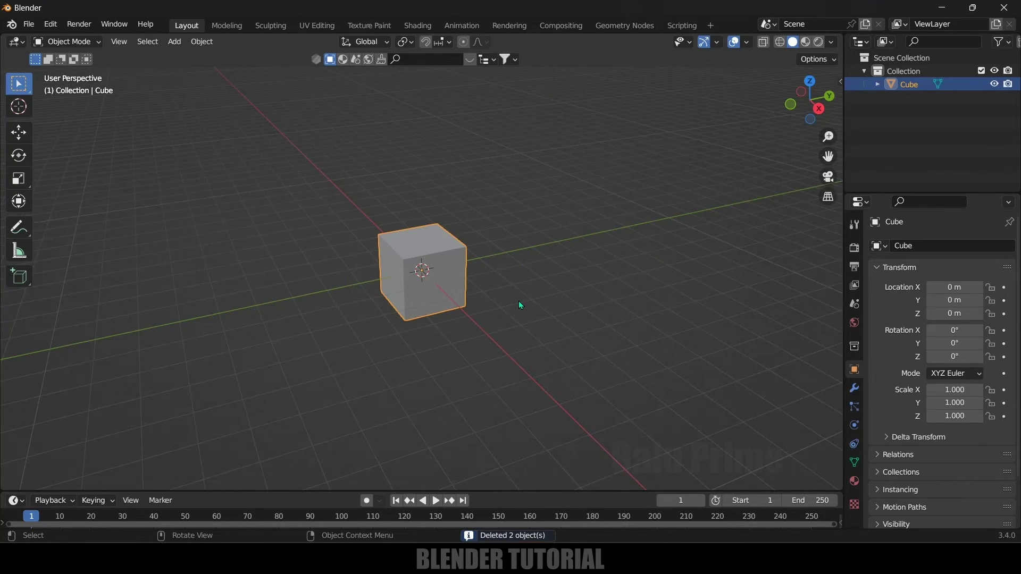
pyautogui.press('s')
pyautogui.press('x')
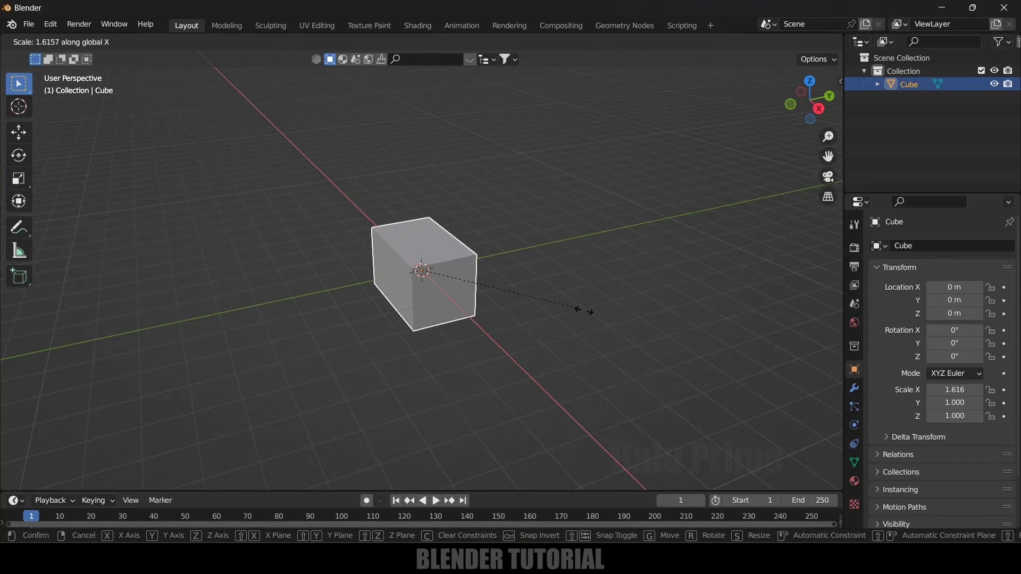
pyautogui.click(842, 365)
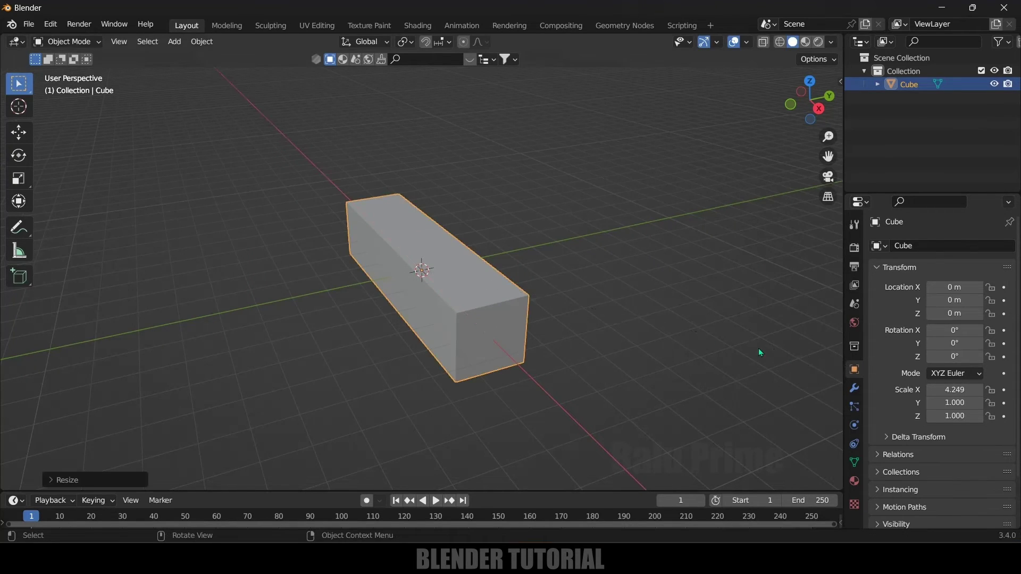
pyautogui.moveTo(657, 319); pyautogui.dragTo(605, 318, button='middle')
pyautogui.press('s')
pyautogui.press('y')
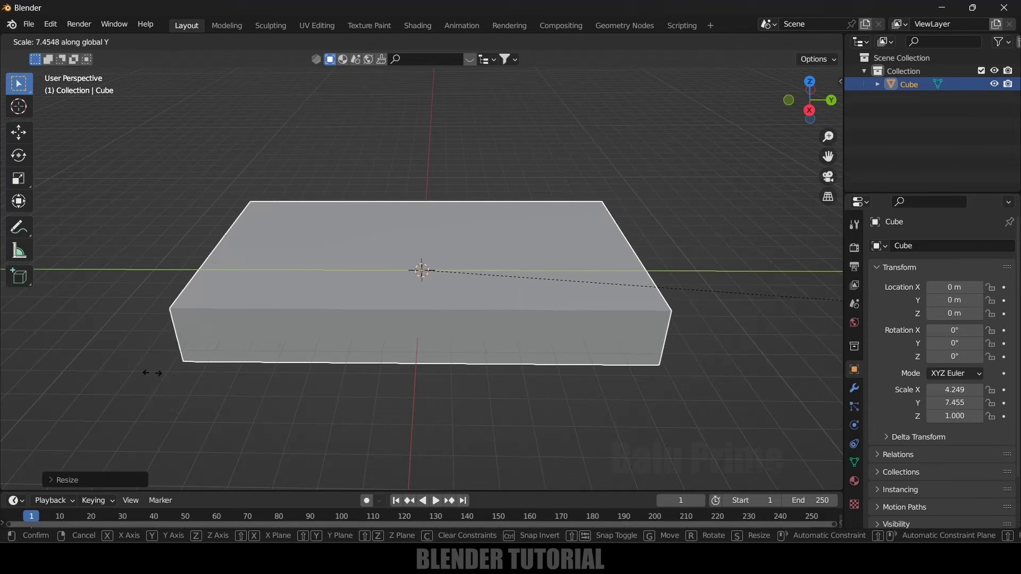
pyautogui.click(148, 369)
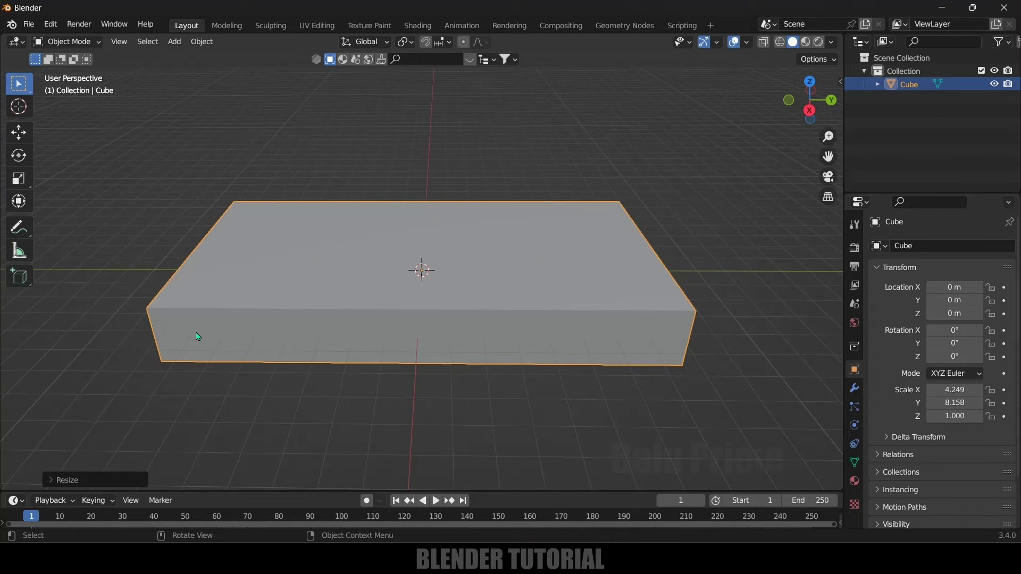
# Raise the slab to Z 1 m in side view, then reselect it in perspective
pyautogui.press('KP_3')
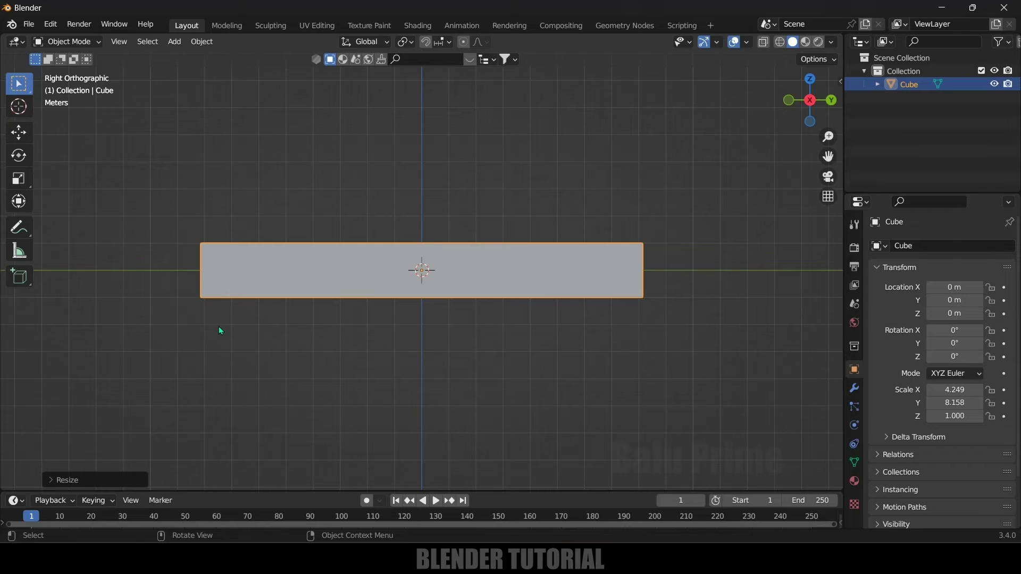
pyautogui.press('g')
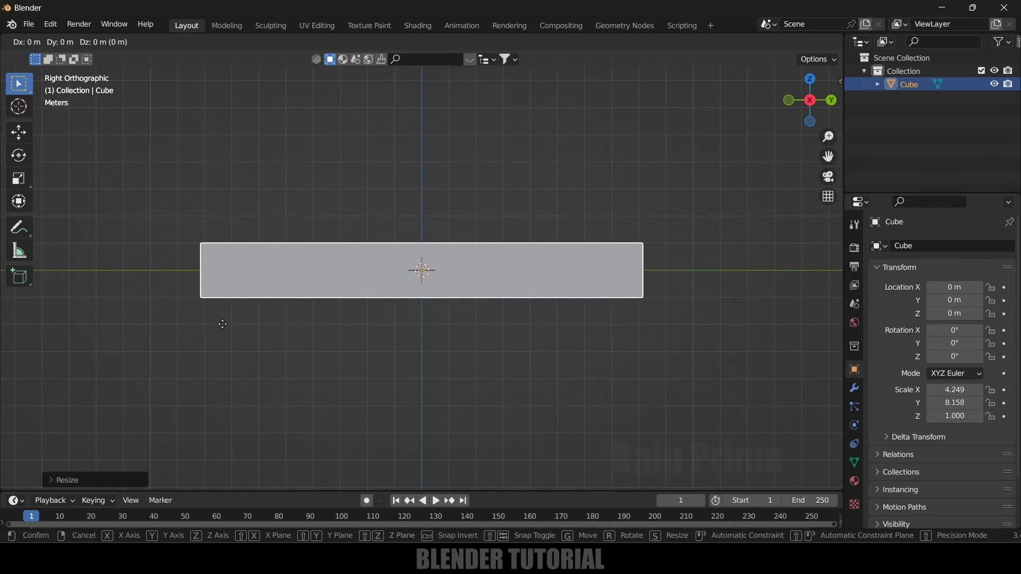
pyautogui.click(226, 302)
pyautogui.press('KP_5')
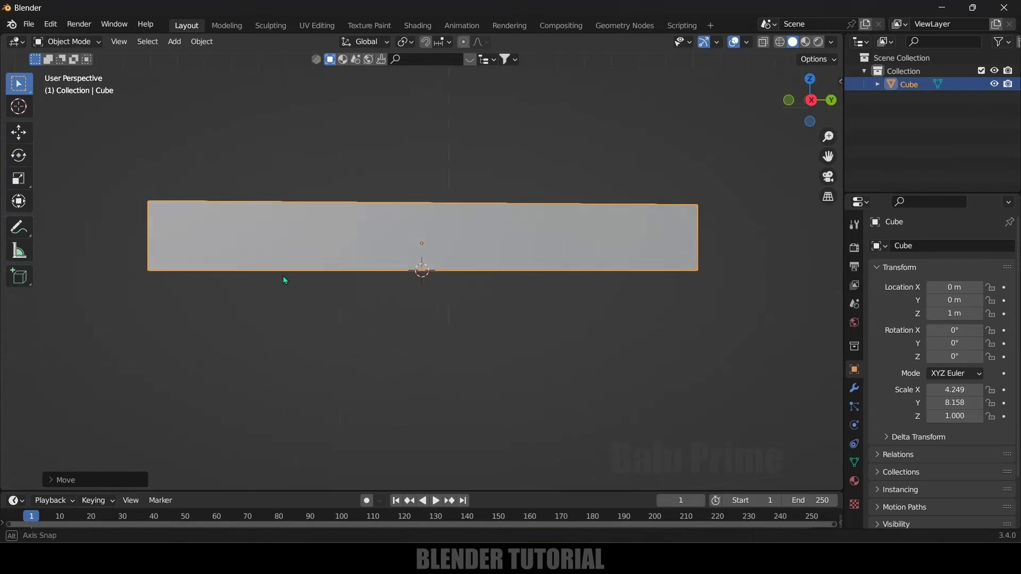
pyautogui.moveTo(280, 280); pyautogui.dragTo(468, 293, button='middle')
pyautogui.click(468, 293)
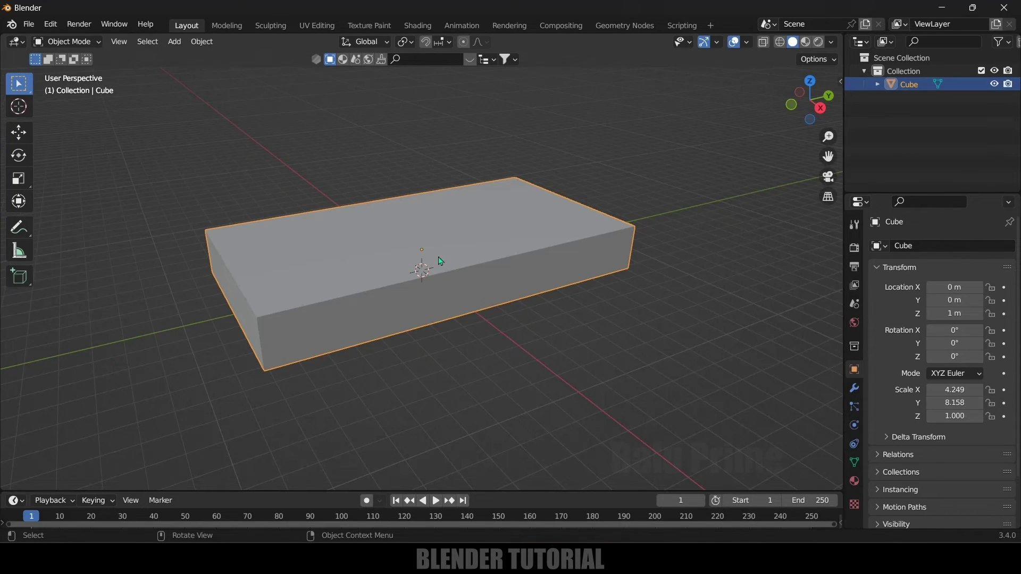
# Add a Quick Liquid effect to the slab from the Object menu
pyautogui.click(201, 42)
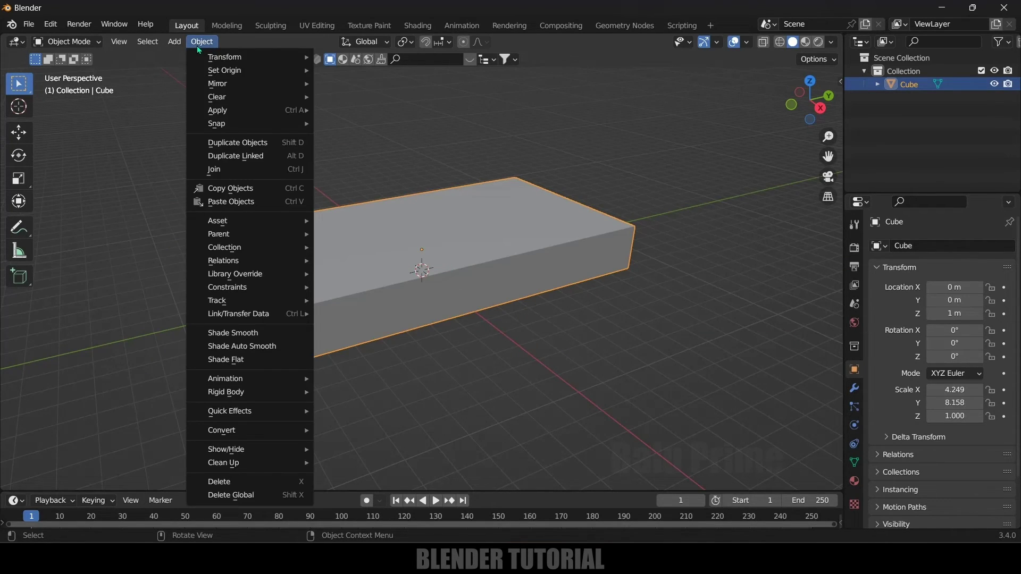
pyautogui.moveTo(237, 420)
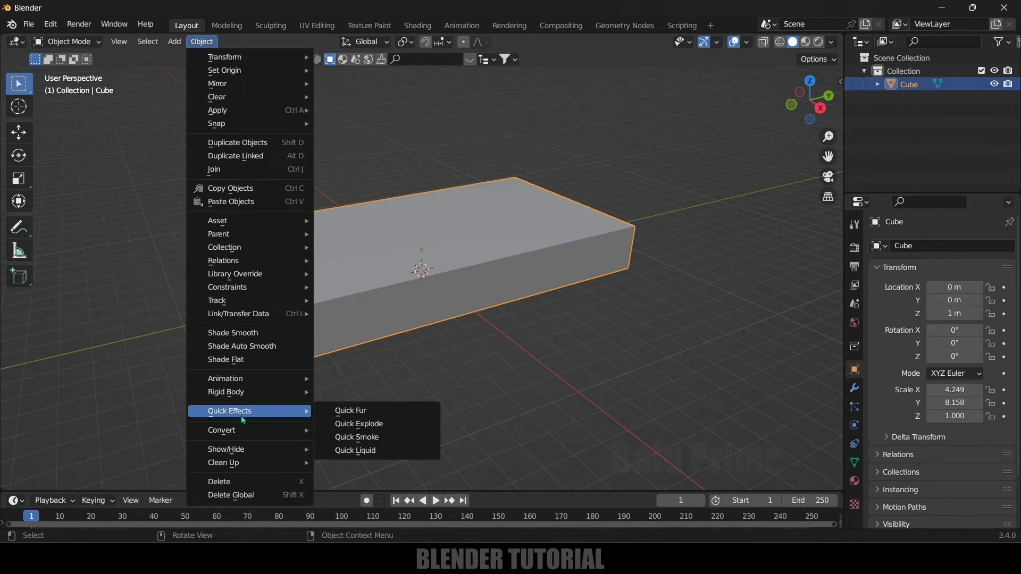
pyautogui.click(354, 451)
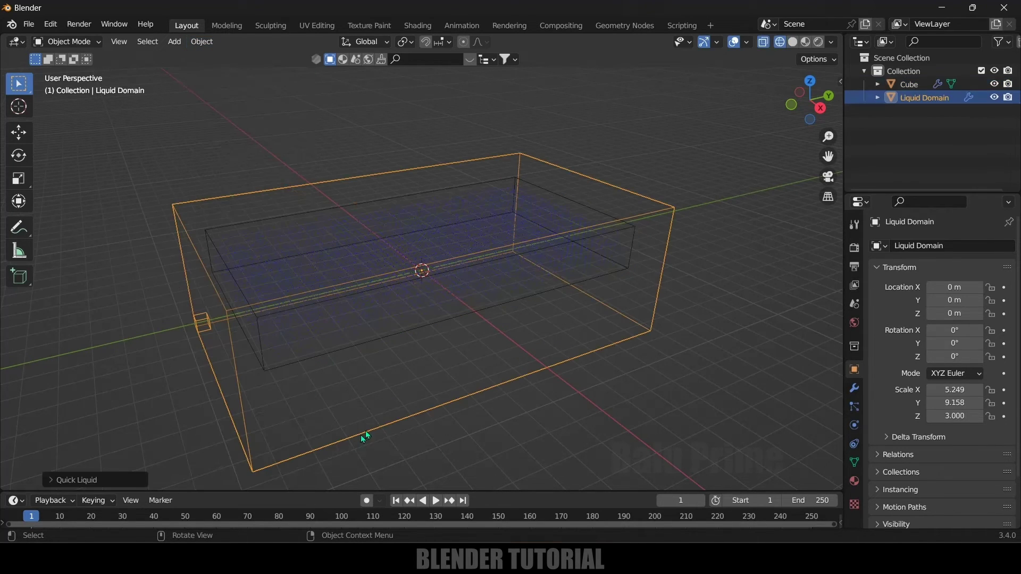
pyautogui.moveTo(567, 395); pyautogui.dragTo(616, 403, button='middle')
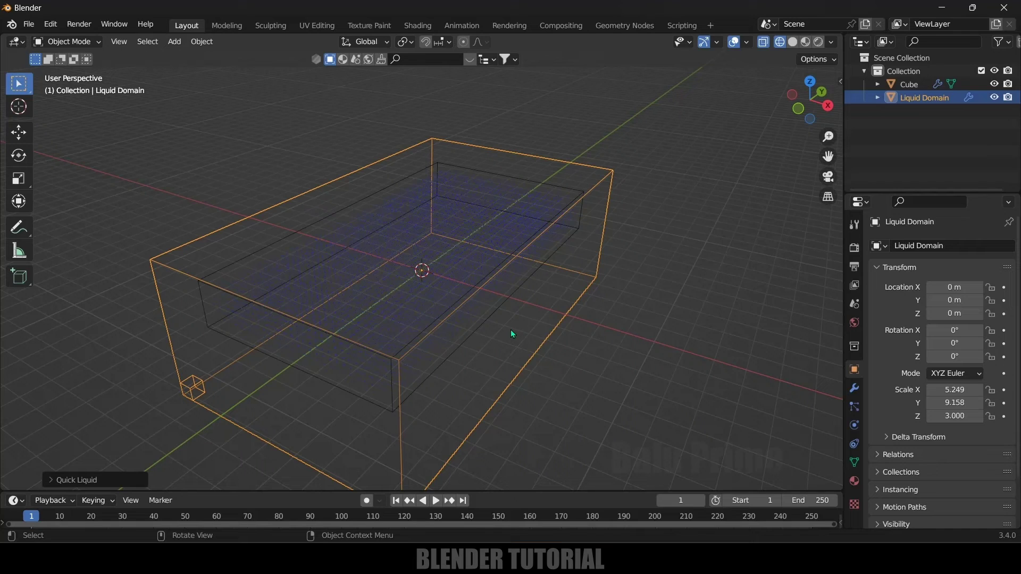
# Scale the liquid domain to X 11.437 and Y 22.038
pyautogui.press('s')
pyautogui.press('x')
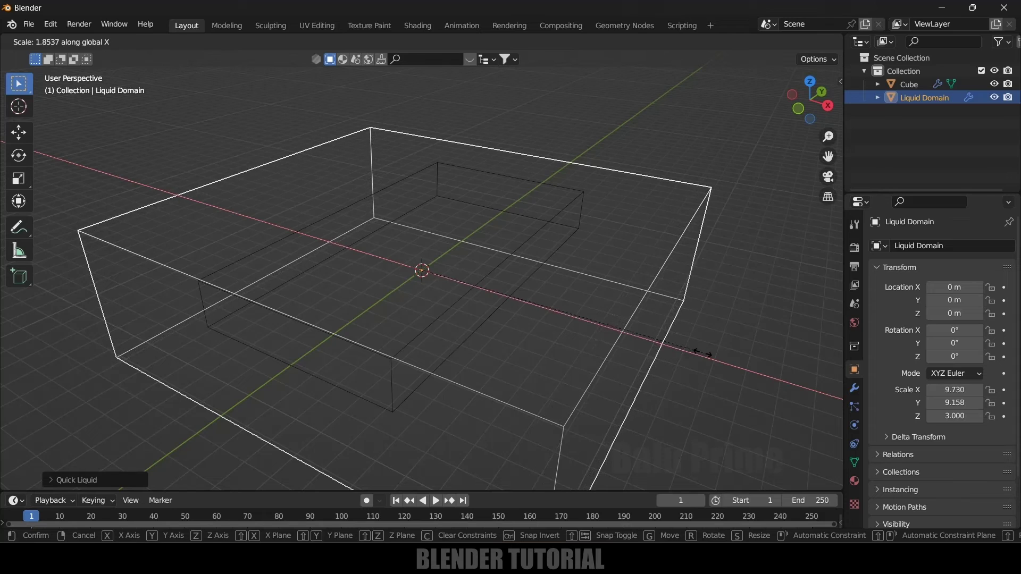
pyautogui.click(681, 354)
pyautogui.scroll(-2, 548, 238)
pyautogui.moveTo(548, 238); pyautogui.dragTo(468, 266, button='middle')
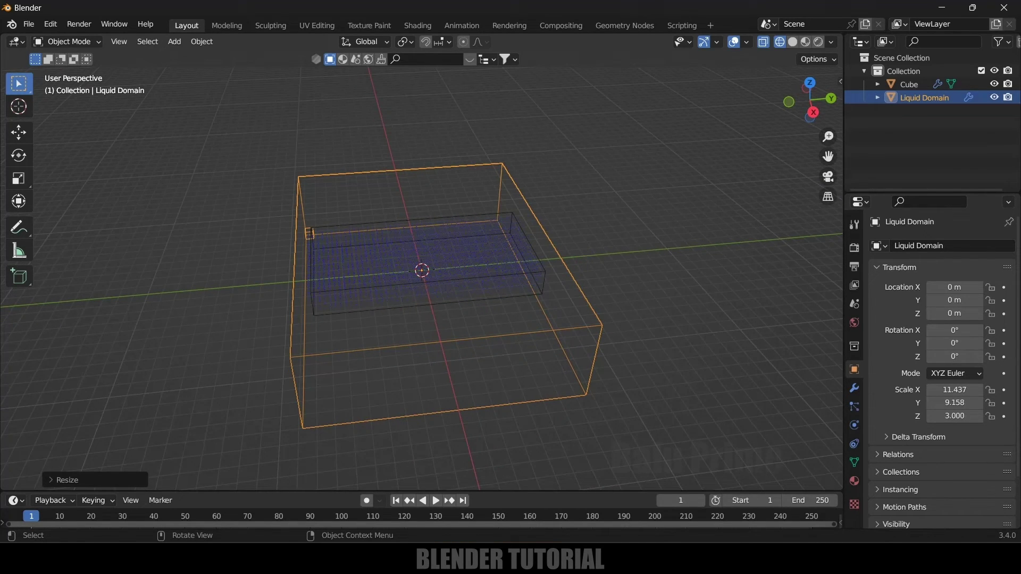
pyautogui.press('s')
pyautogui.press('y')
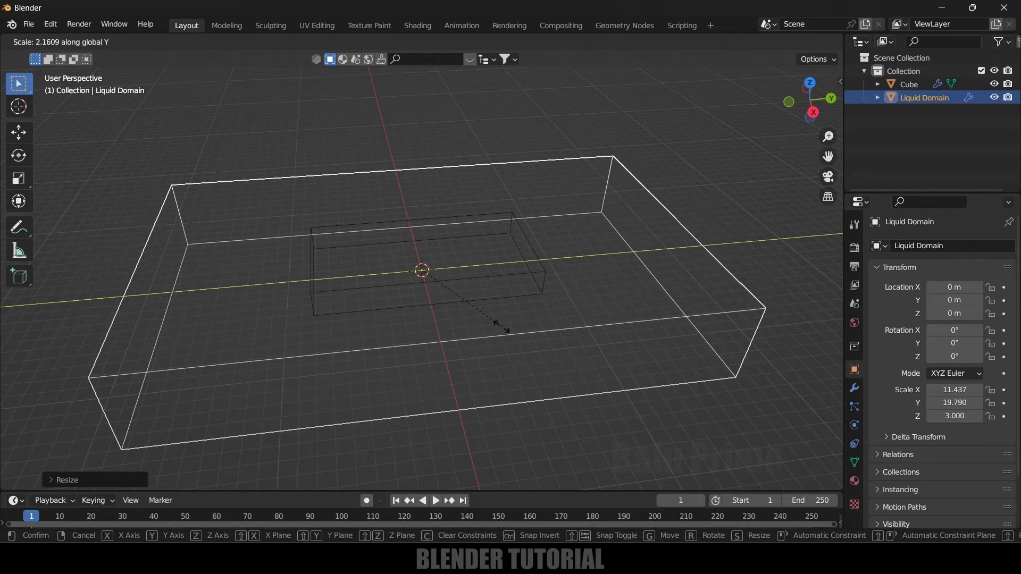
pyautogui.click(515, 327)
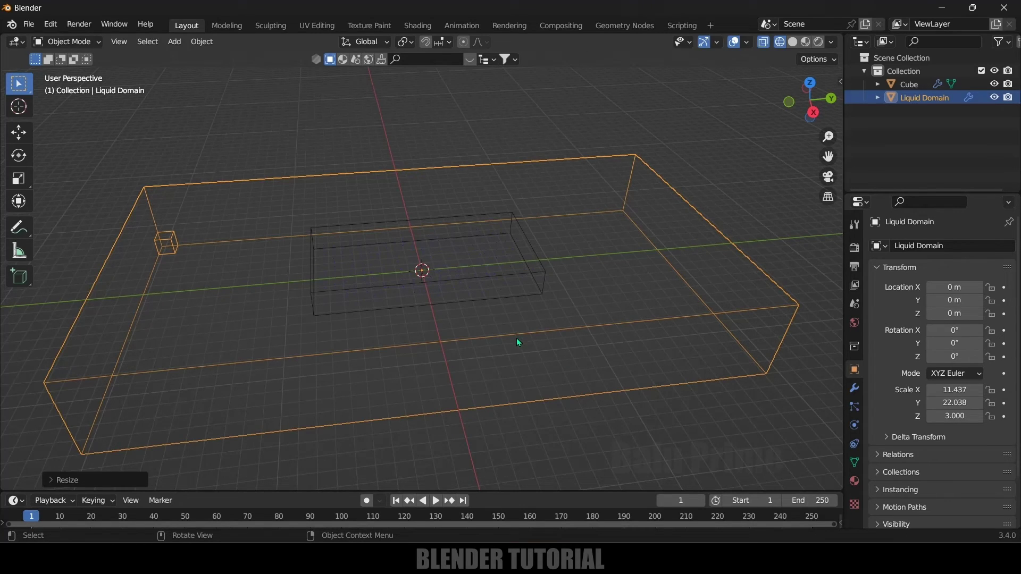
# Raise the liquid domain to Z 2.7633 m and reselect it
pyautogui.press('KP_3')
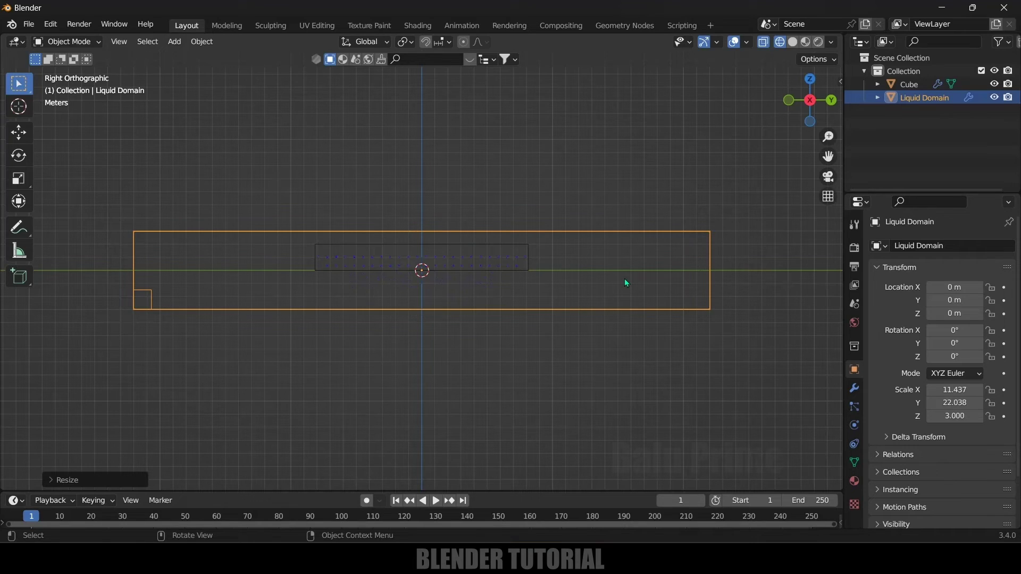
pyautogui.press('g')
pyautogui.press('z')
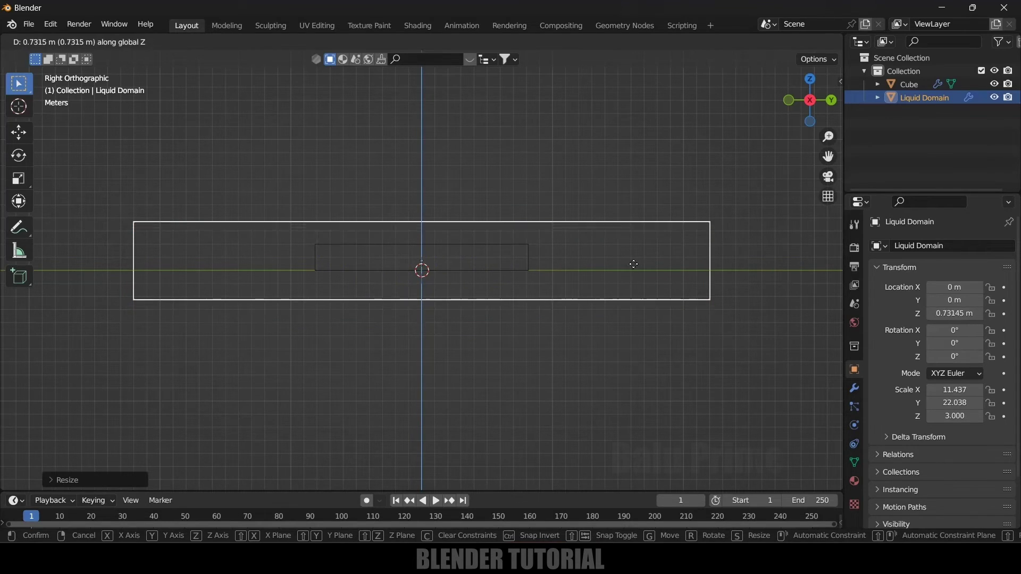
pyautogui.click(691, 244)
pyautogui.moveTo(690, 244); pyautogui.dragTo(672, 326, button='middle')
pyautogui.scroll(-6, 227, 320)
pyautogui.click(632, 292)
pyautogui.click(595, 276)
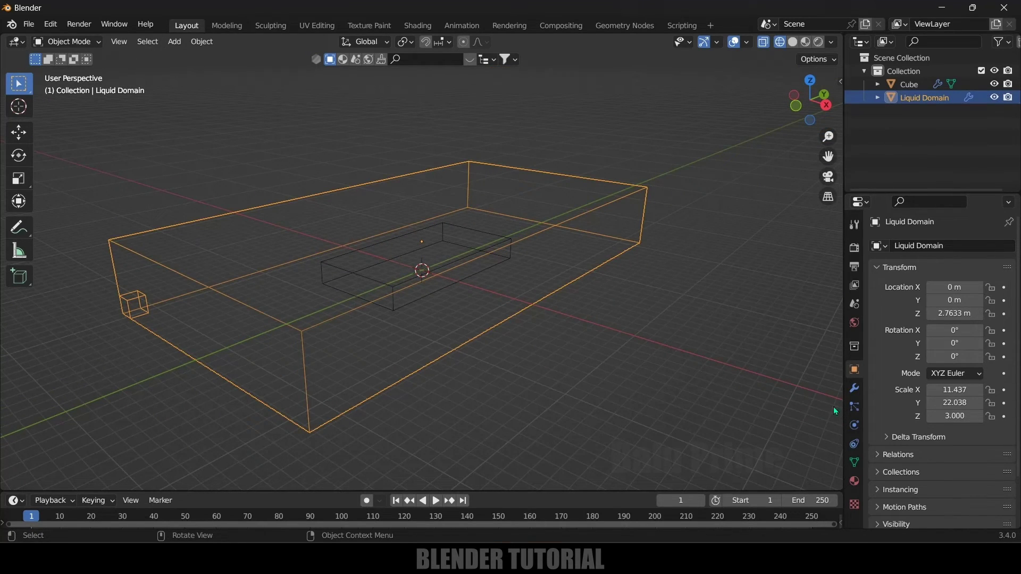
# Keep the fluid as a Liquid Domain and set Resolution Divisions to 64
pyautogui.click(854, 426)
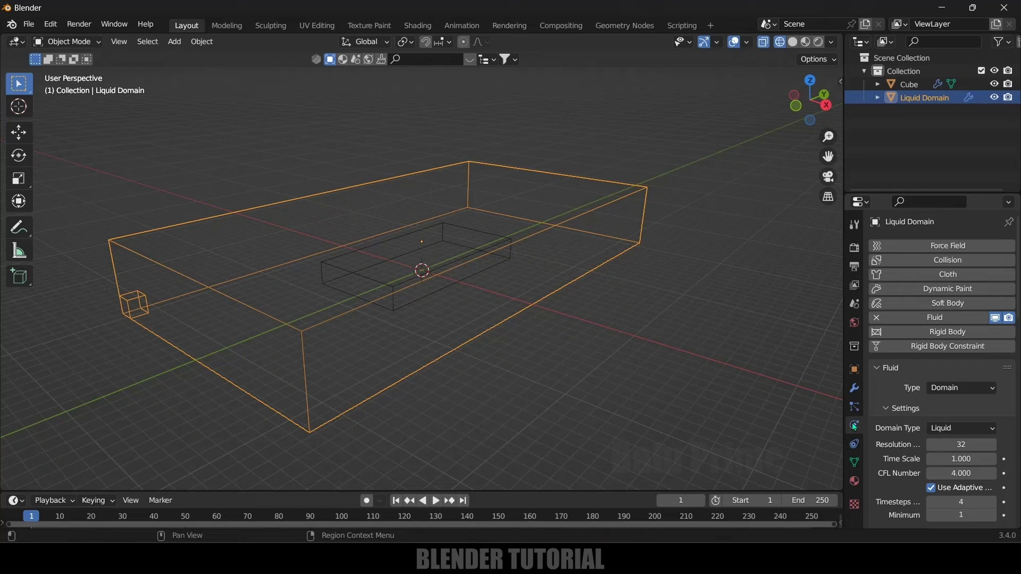
pyautogui.click(961, 388)
pyautogui.click(951, 418)
pyautogui.scroll(-3, 950, 419)
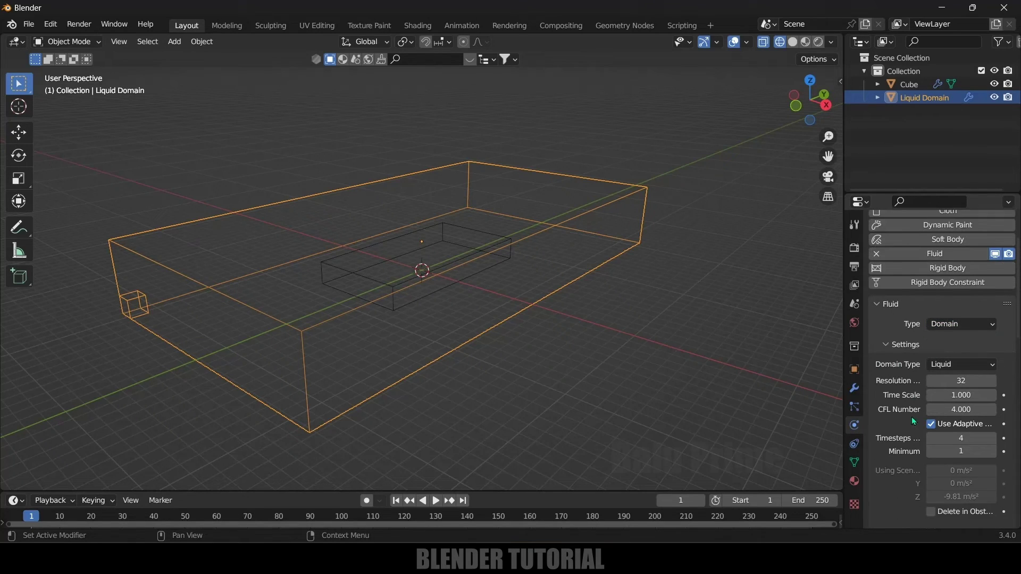
pyautogui.click(952, 366)
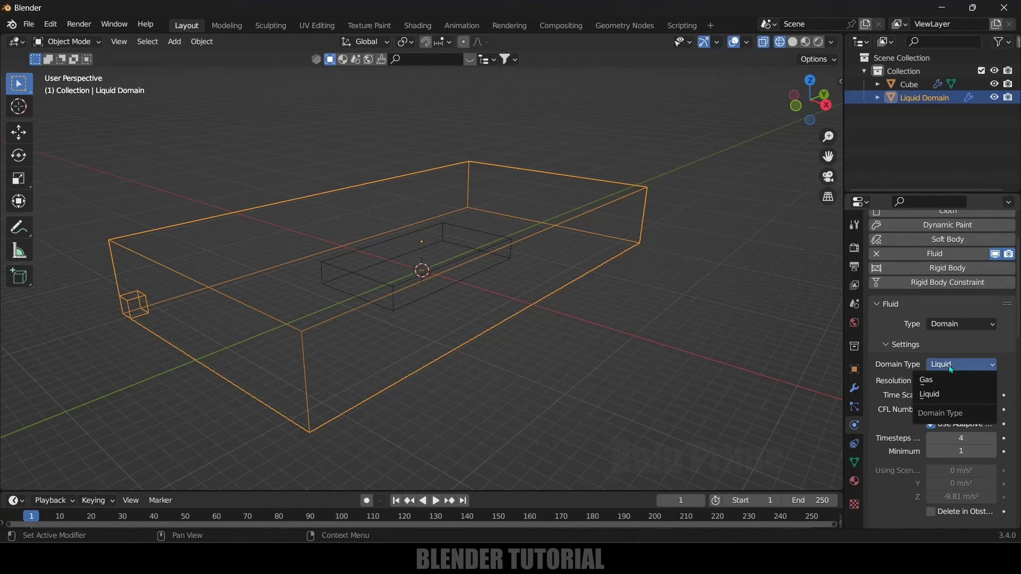
pyautogui.click(936, 394)
pyautogui.scroll(-2, 960, 367)
pyautogui.click(962, 339)
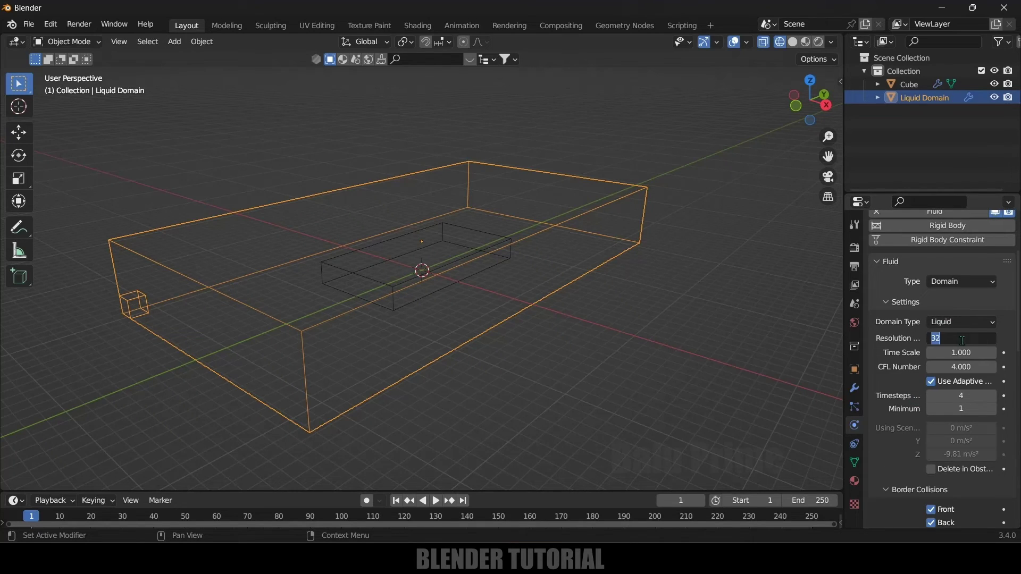
pyautogui.write('64')
pyautogui.press('Return')
# Turn off the domain's Top border collision
pyautogui.scroll(-4, 910, 383)
pyautogui.scroll(-4, 910, 383)
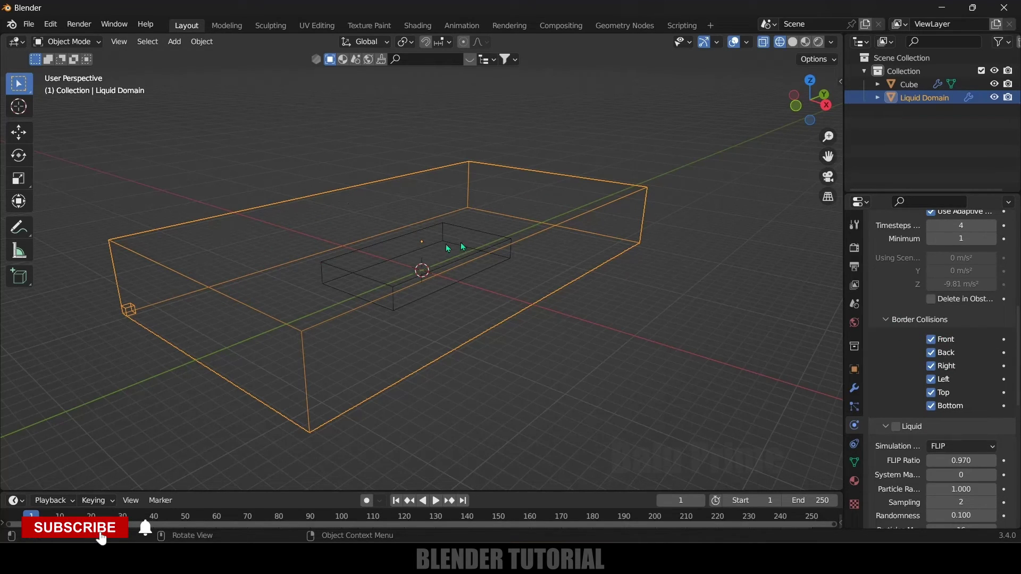
pyautogui.click(933, 394)
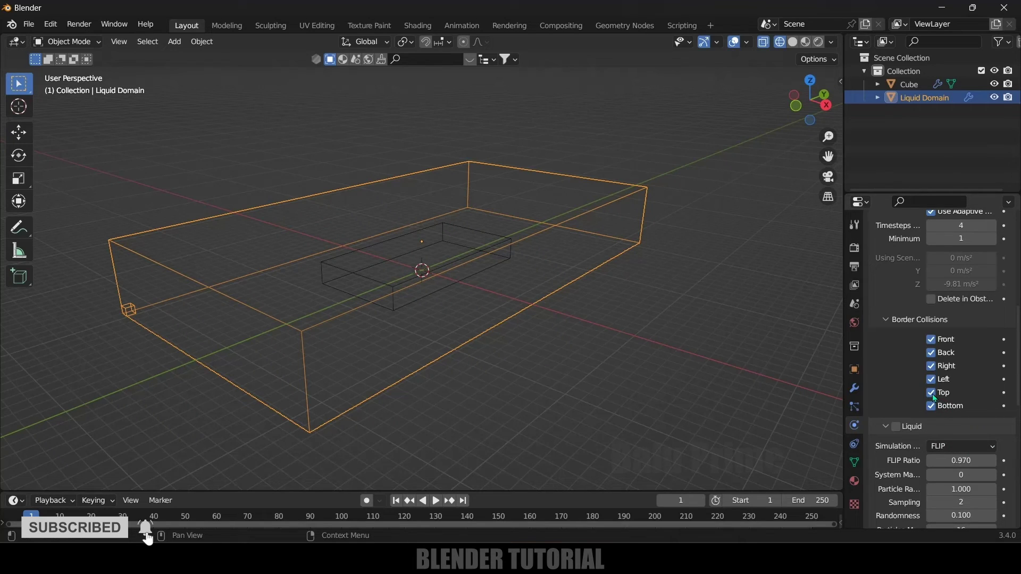
pyautogui.moveTo(705, 354); pyautogui.dragTo(410, 244, button='middle')
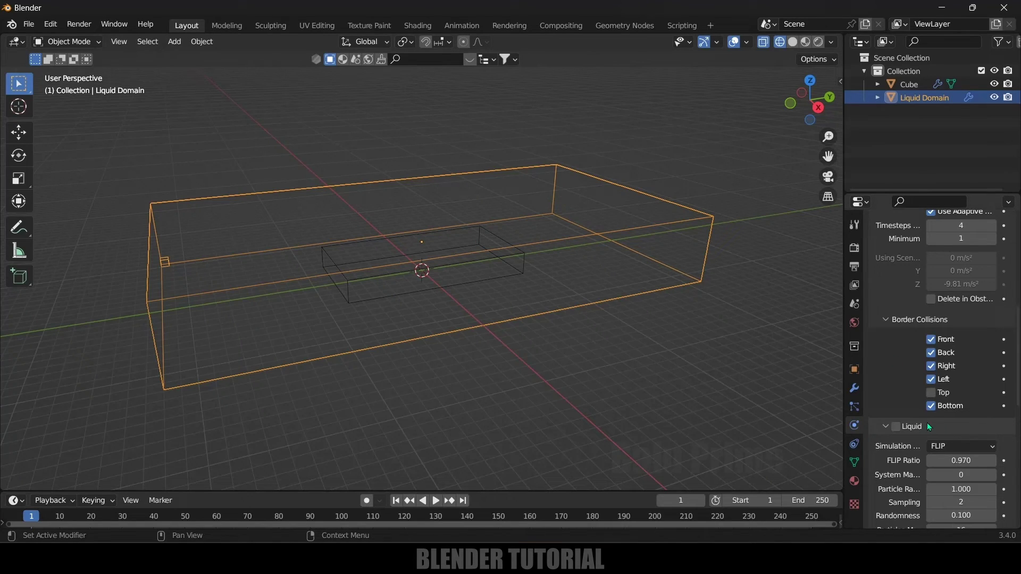
pyautogui.scroll(-4, 930, 427)
# Switch the simulation method to APIC, with Particles Maximum 200 and Minimum 16
pyautogui.click(955, 361)
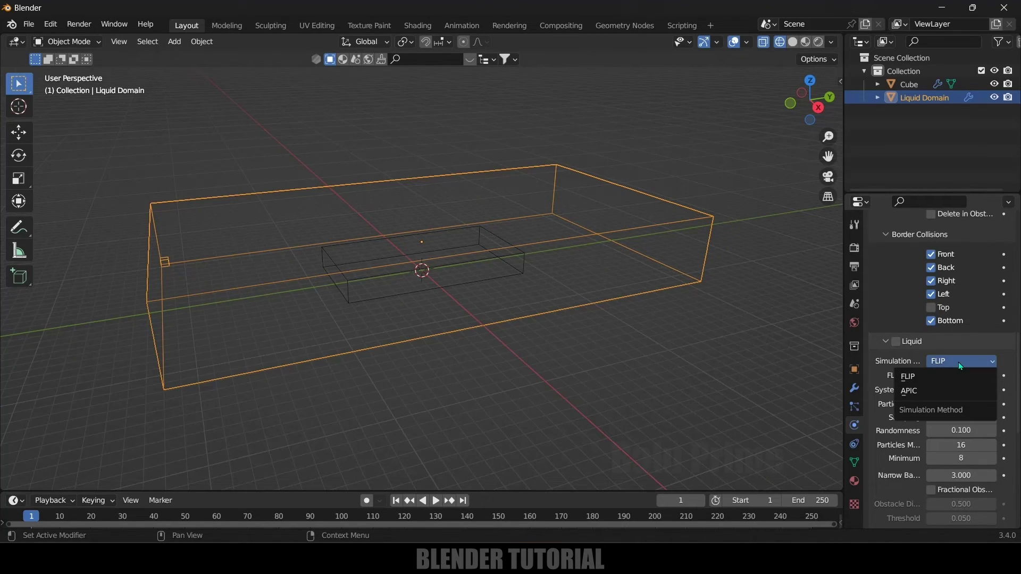
pyautogui.click(940, 398)
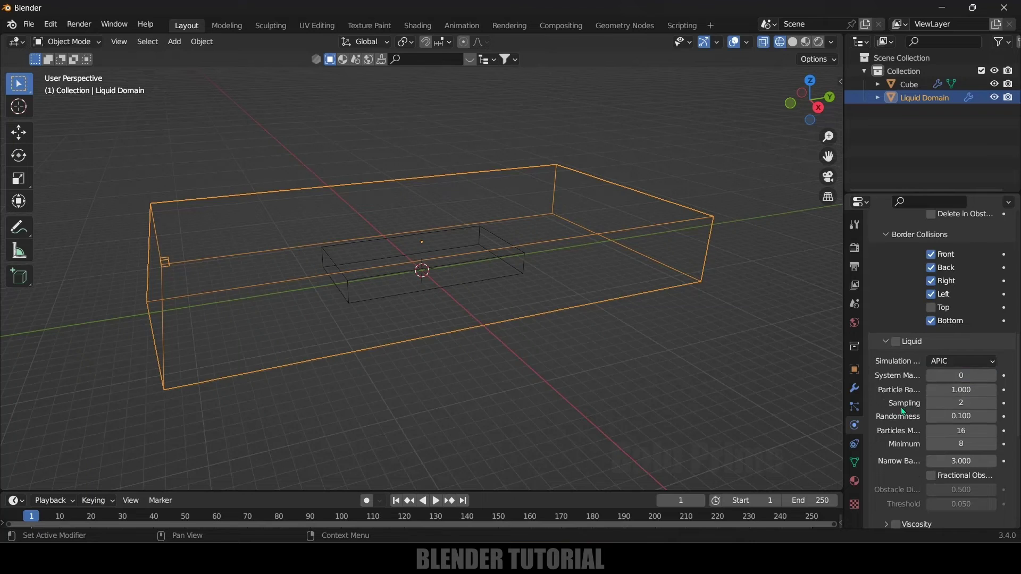
pyautogui.scroll(-2, 904, 411)
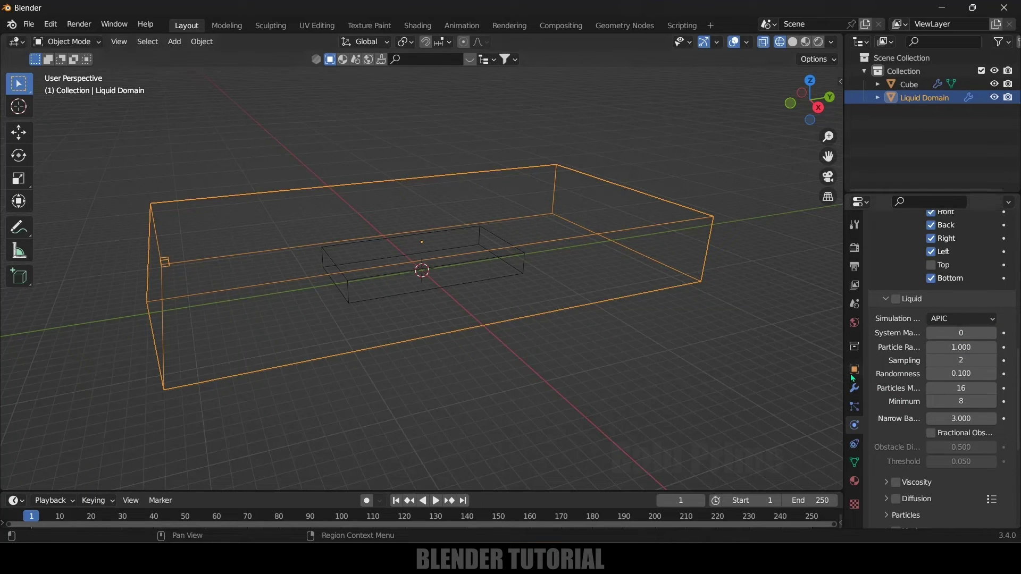
pyautogui.moveTo(845, 374); pyautogui.dragTo(792, 372)
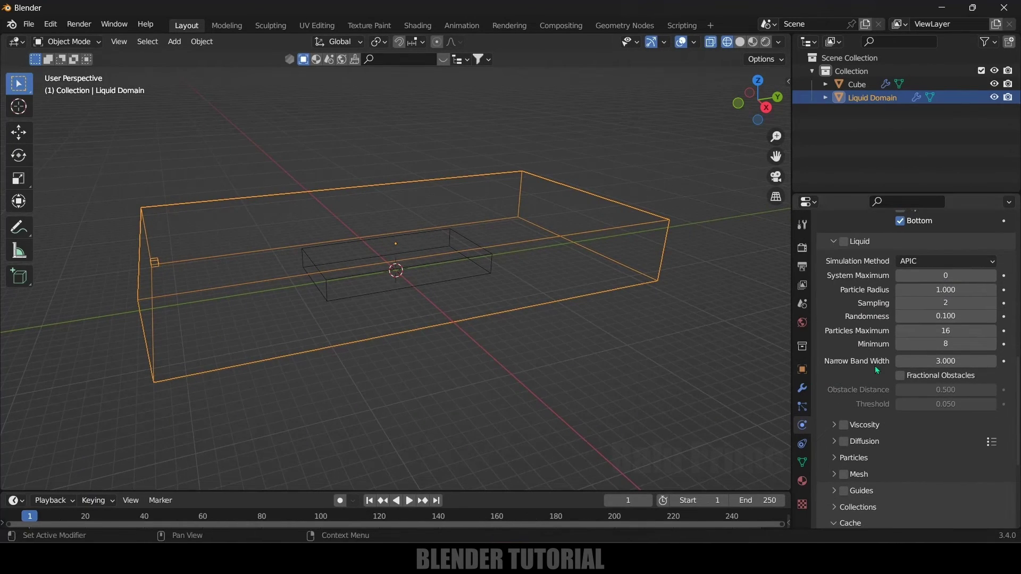
pyautogui.click(950, 335)
pyautogui.write('200')
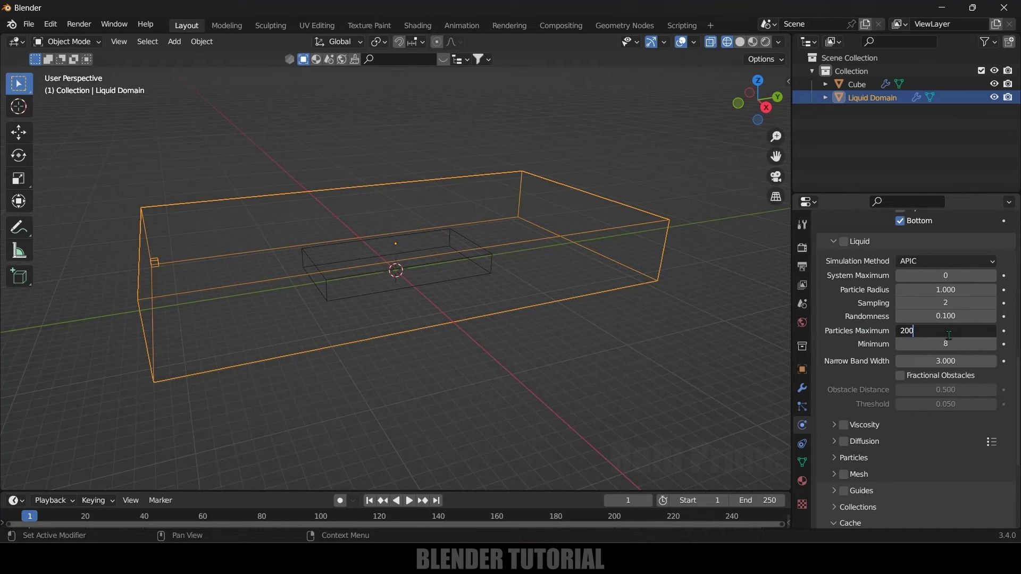
pyautogui.press('Return')
pyautogui.click(932, 343)
pyautogui.press('Return')
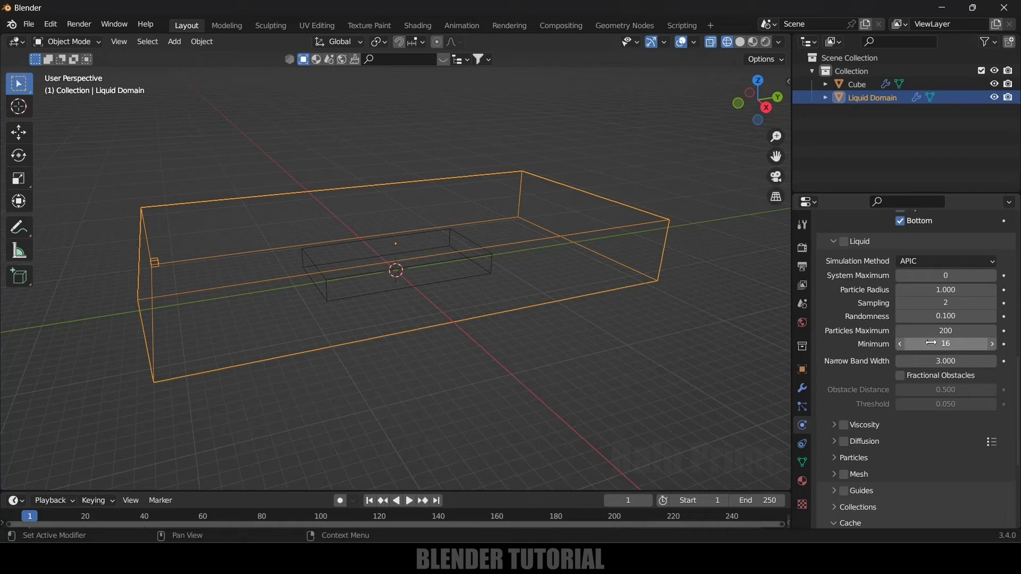
# Enable Spray particles and set Combined Export to Spray + Foam
pyautogui.scroll(-3, 876, 388)
pyautogui.scroll(-3, 876, 388)
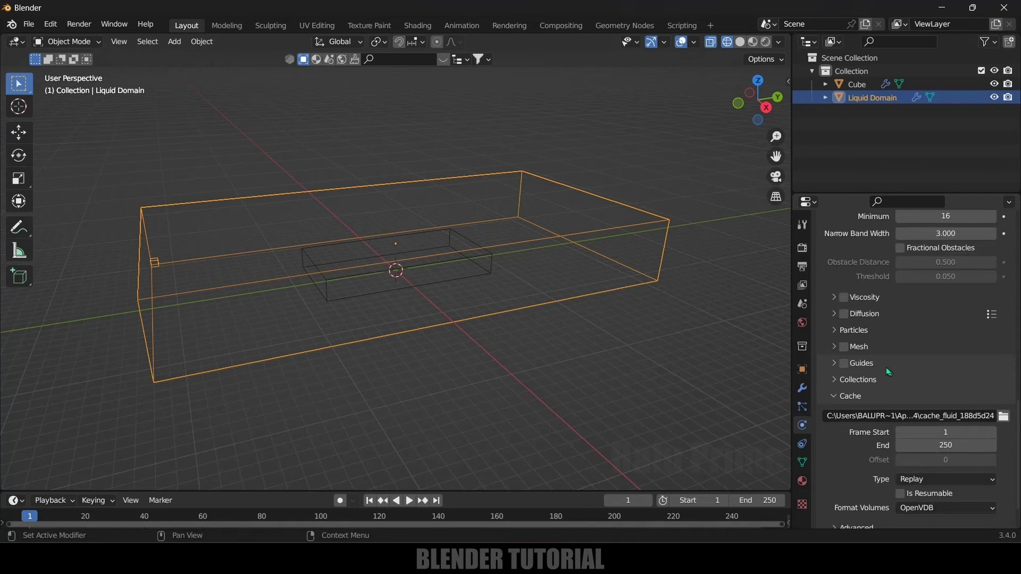
pyautogui.click(839, 331)
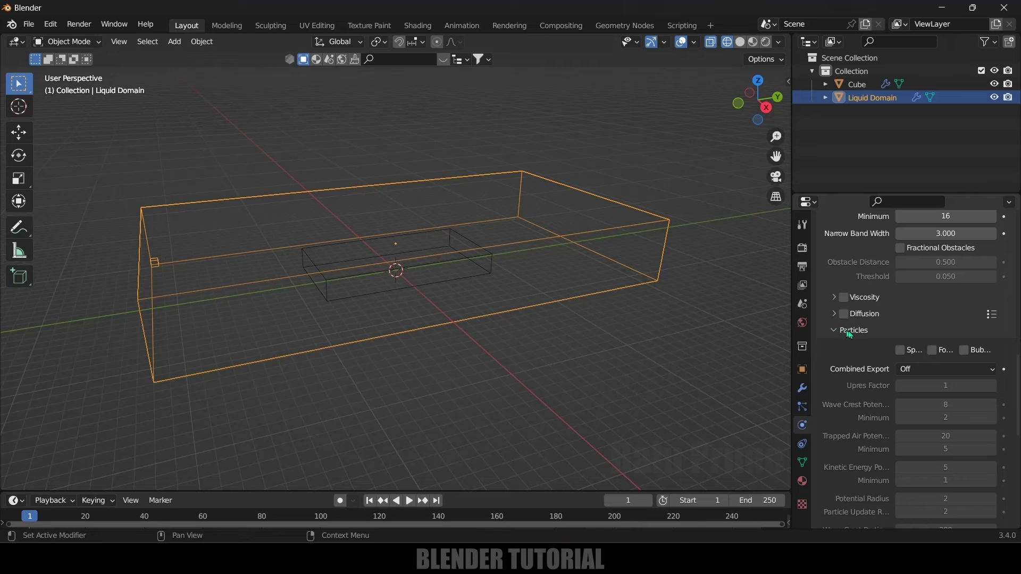
pyautogui.click(905, 351)
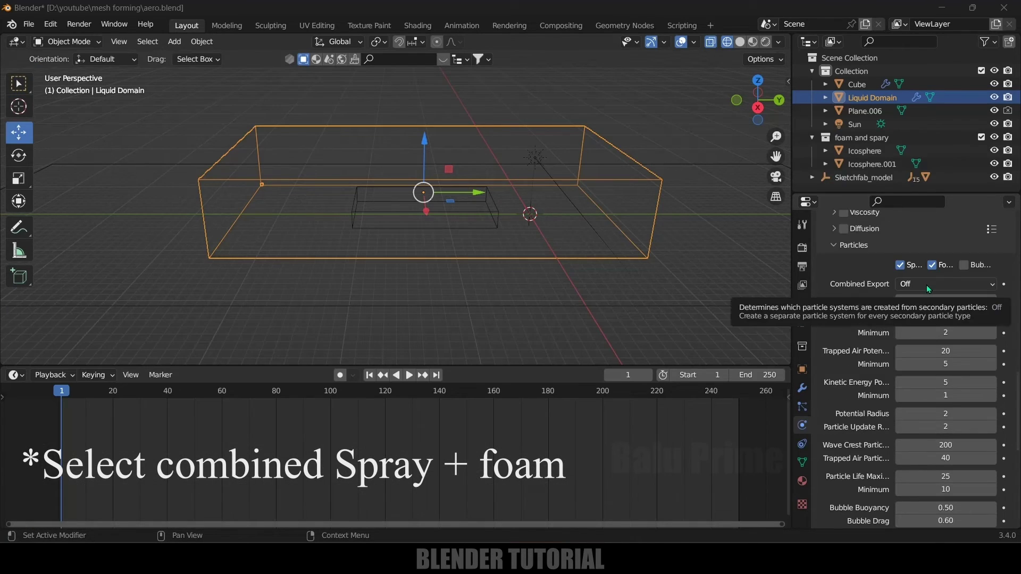
pyautogui.click(928, 285)
pyautogui.click(910, 315)
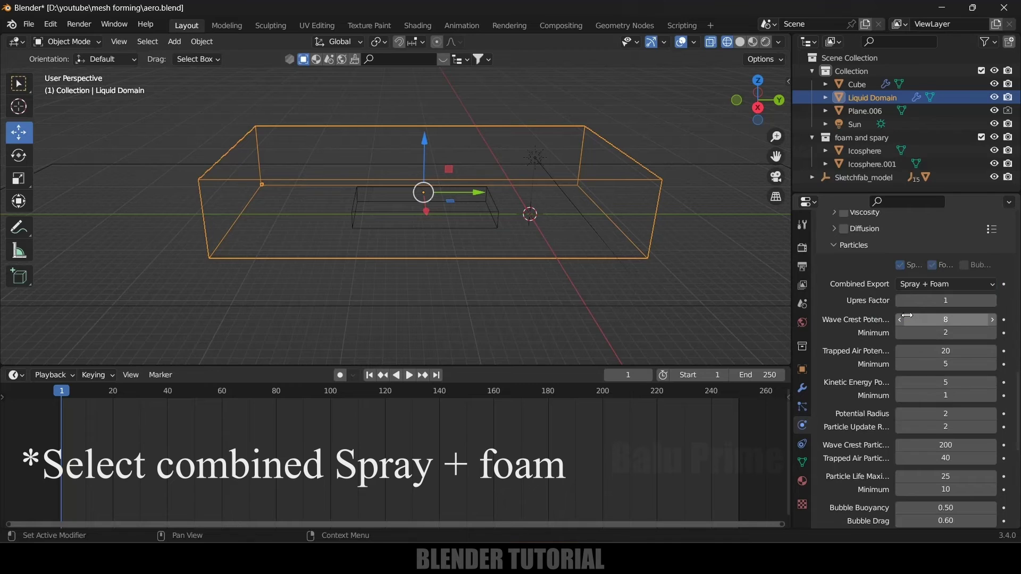
pyautogui.scroll(-4, 862, 345)
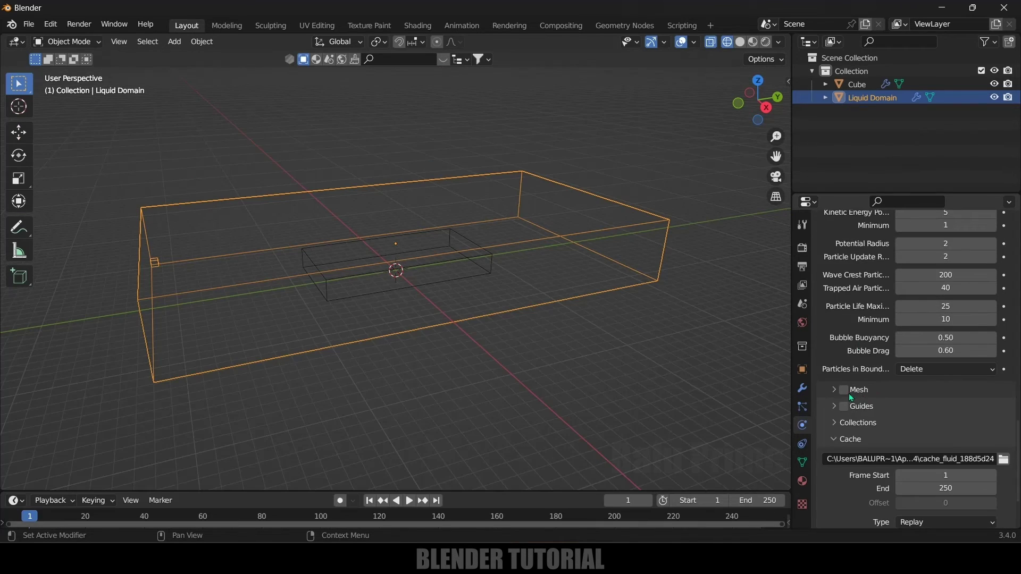
# Enable the liquid mesh and leave the cache end frame at 250
pyautogui.click(845, 394)
pyautogui.scroll(-3, 858, 388)
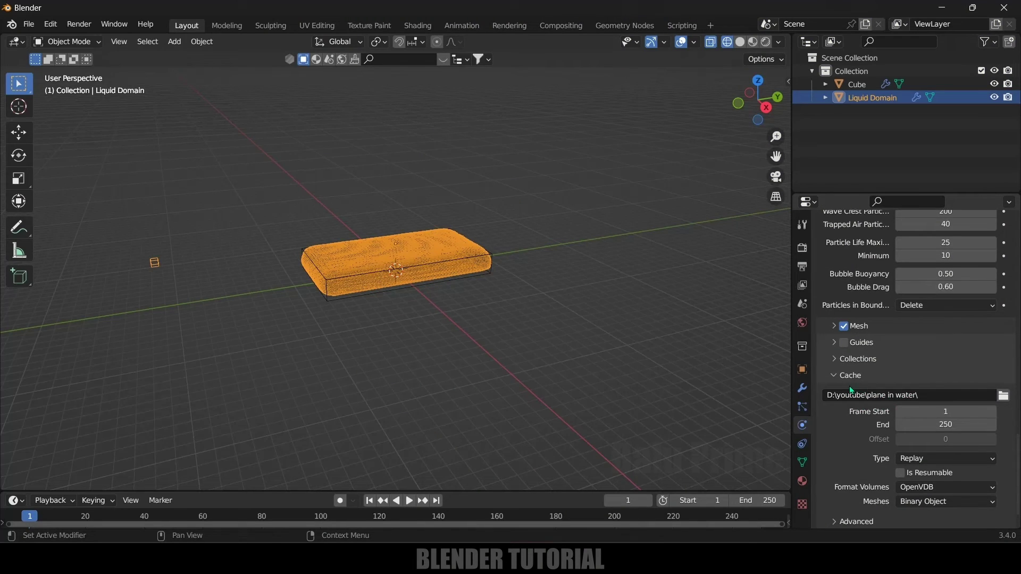
pyautogui.scroll(-2, 864, 409)
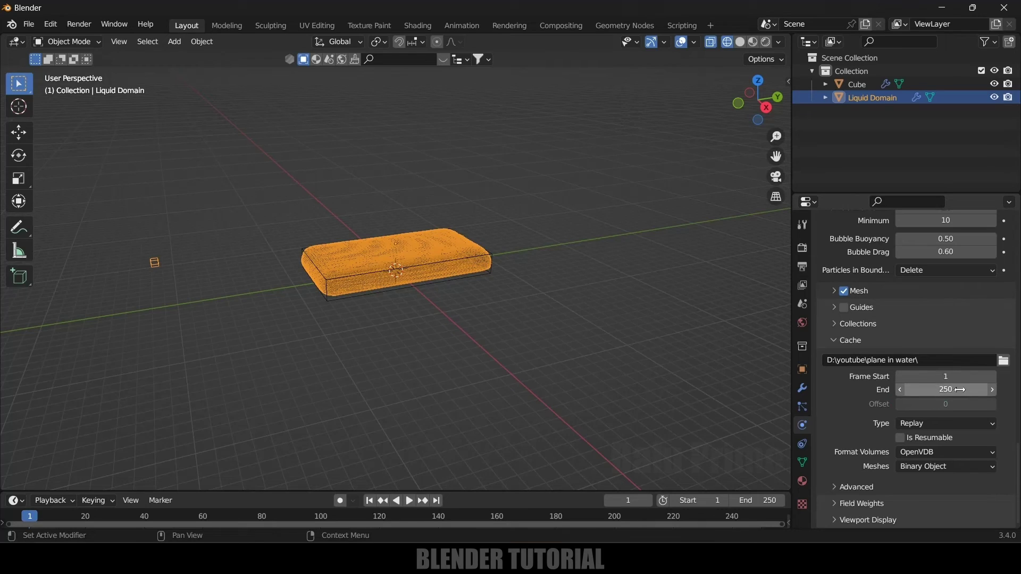
pyautogui.click(960, 390)
pyautogui.write('300')
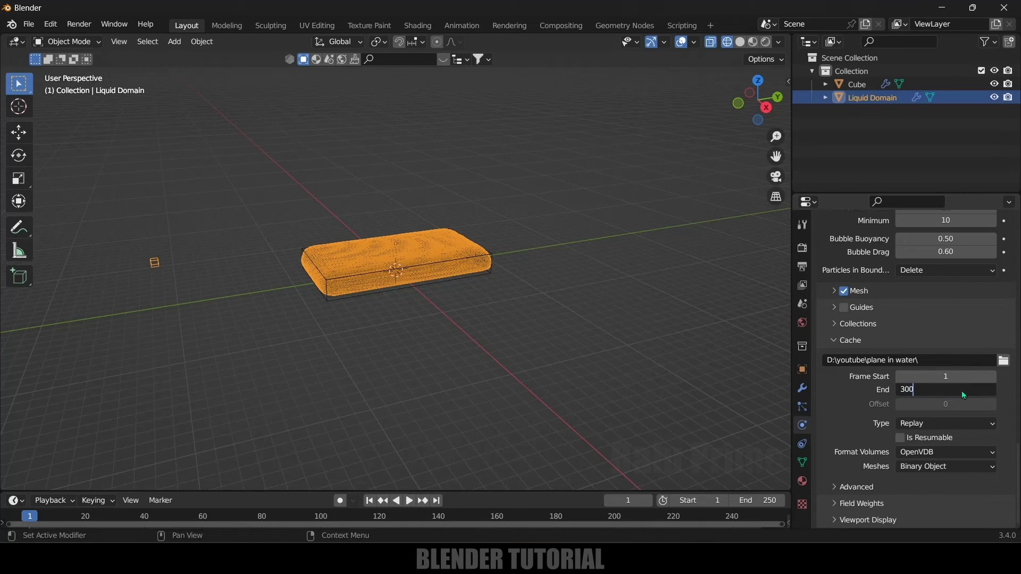
pyautogui.press('Return')
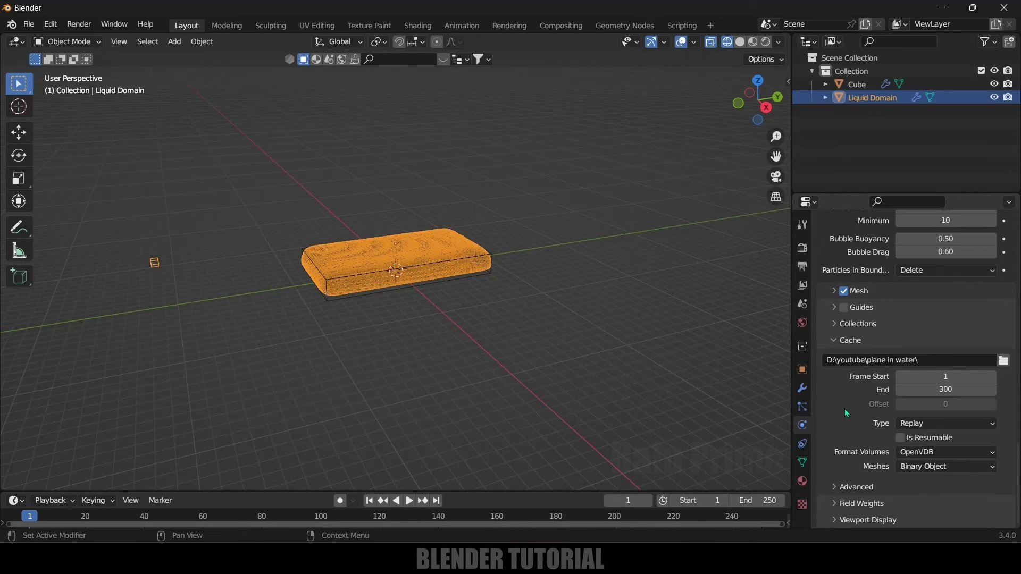
pyautogui.click(942, 389)
pyautogui.write('250')
pyautogui.press('Return')
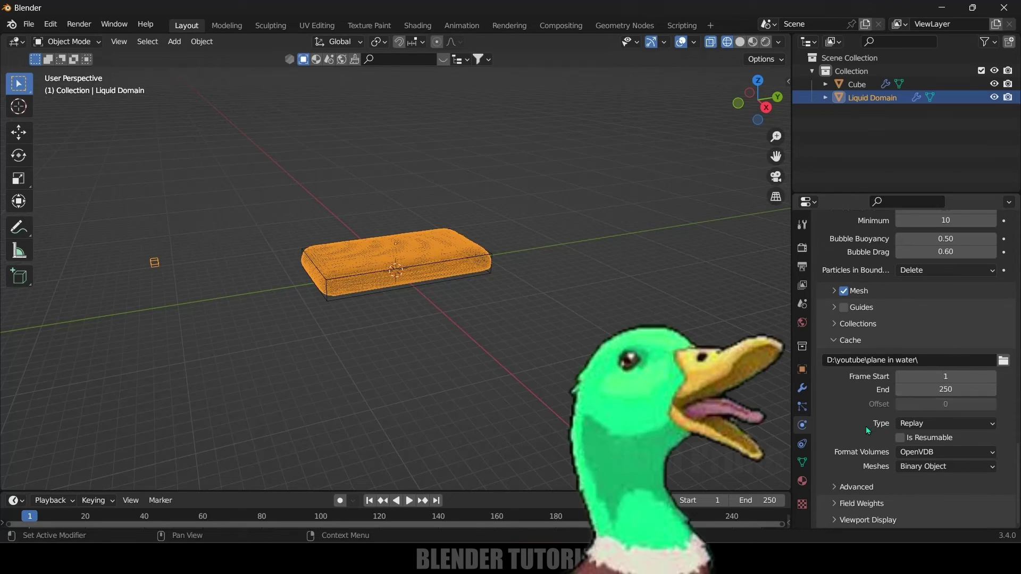
# Set the cache type to All with Is Resumable on, then select the Cube
pyautogui.click(922, 424)
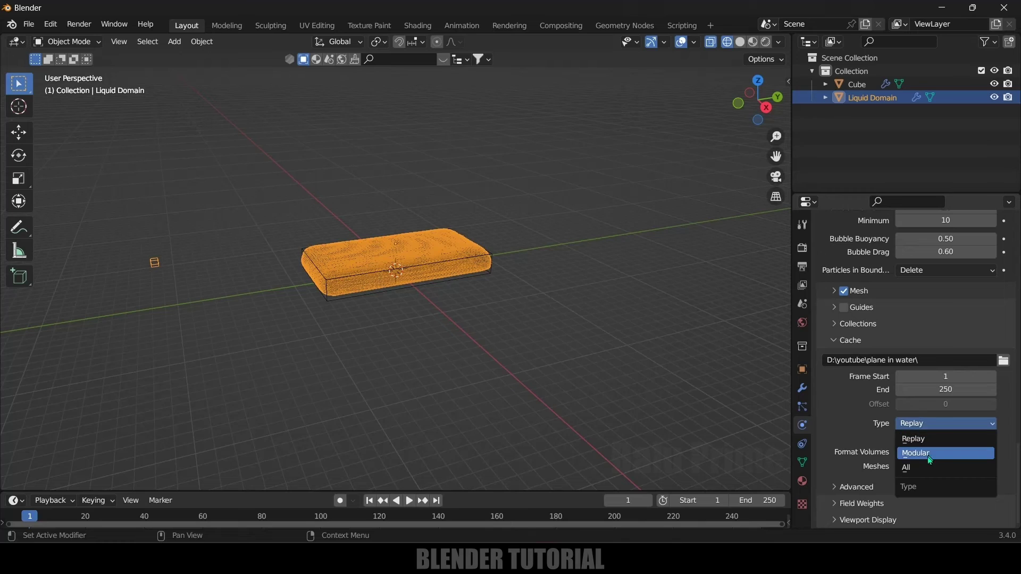
pyautogui.click(913, 467)
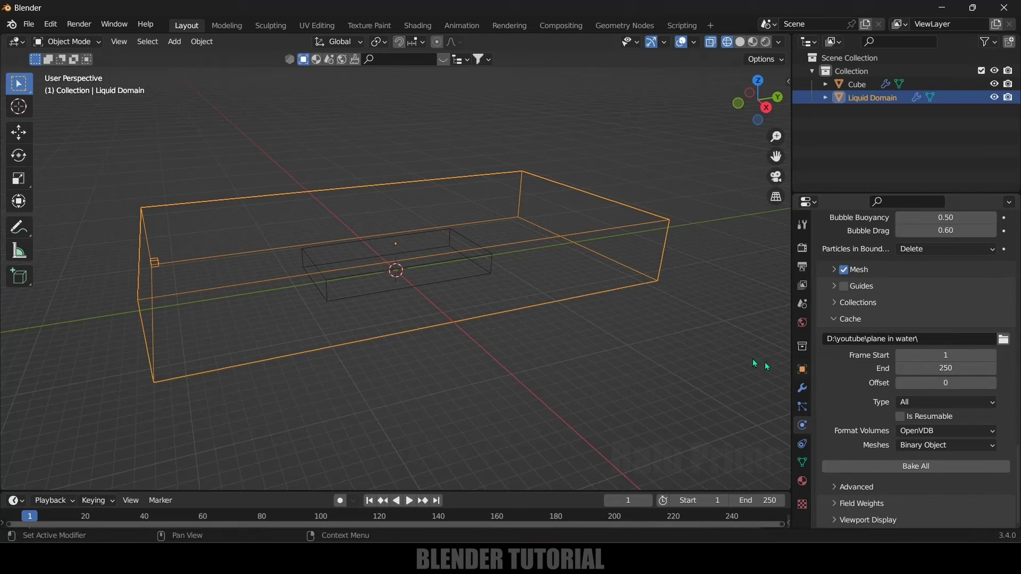
pyautogui.click(903, 417)
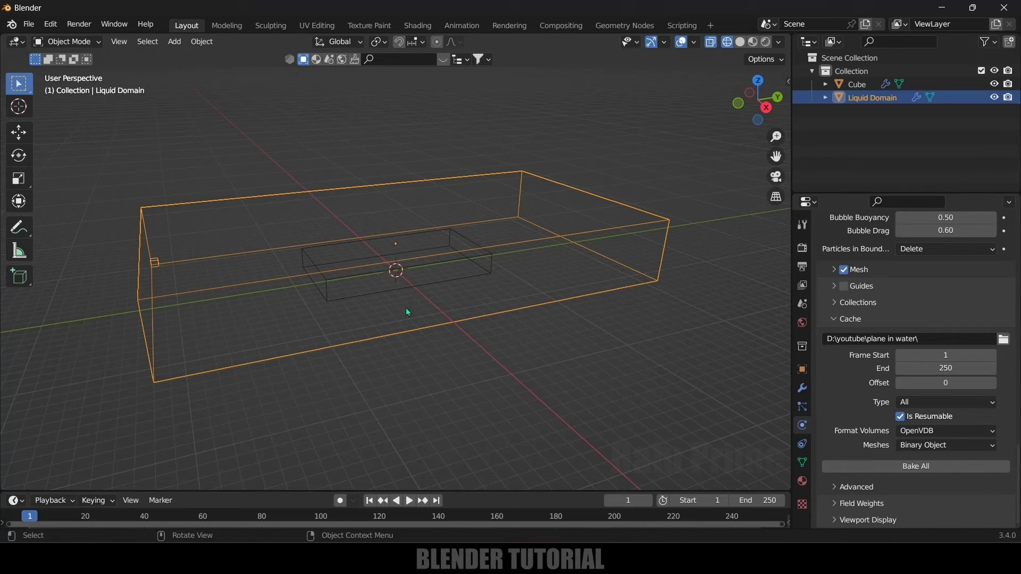
pyautogui.click(330, 293)
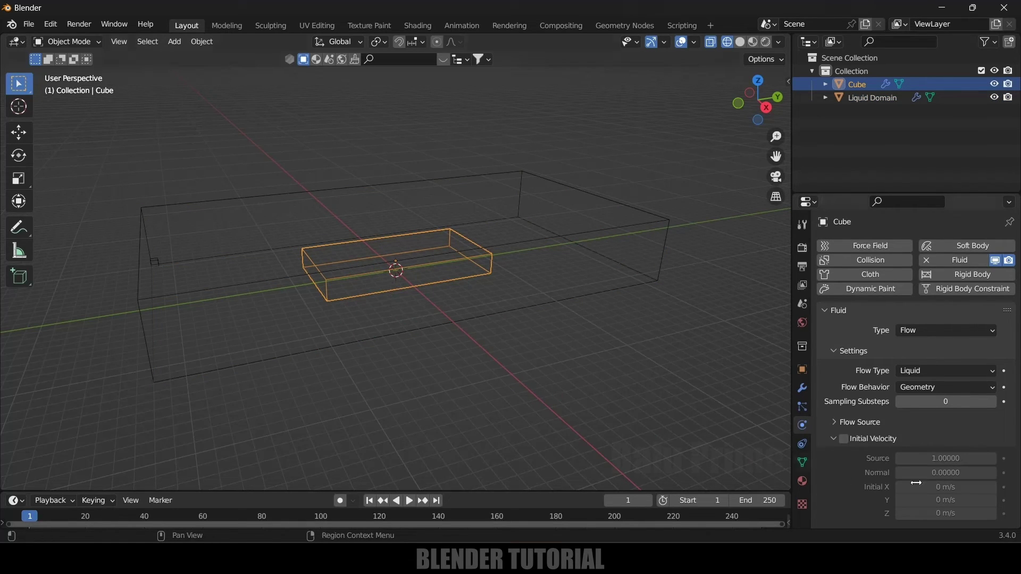
# Make the cube a Flow of type Liquid with Geometry behavior
pyautogui.click(950, 332)
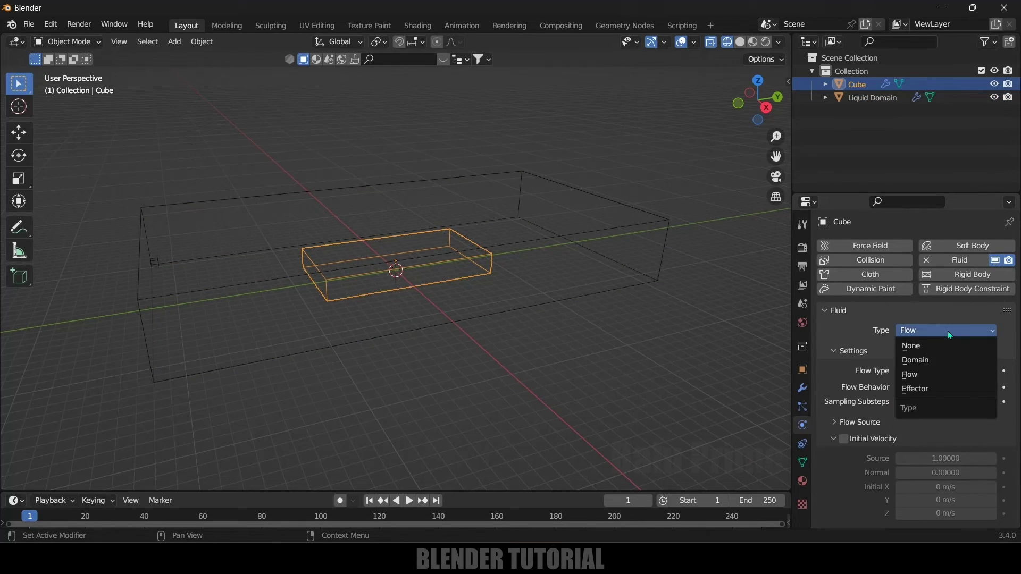
pyautogui.click(912, 375)
pyautogui.click(926, 372)
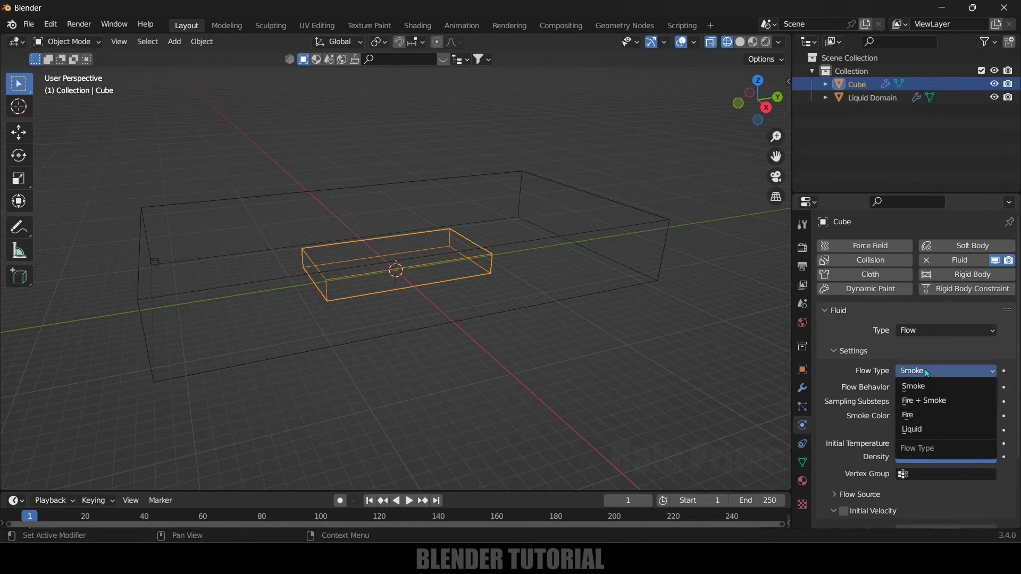
pyautogui.click(925, 432)
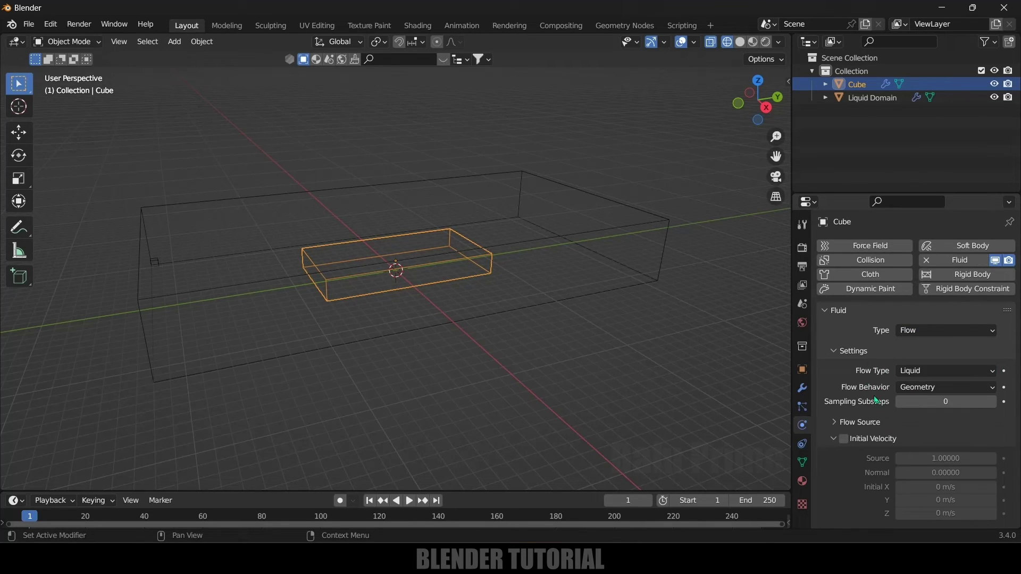
pyautogui.click(921, 388)
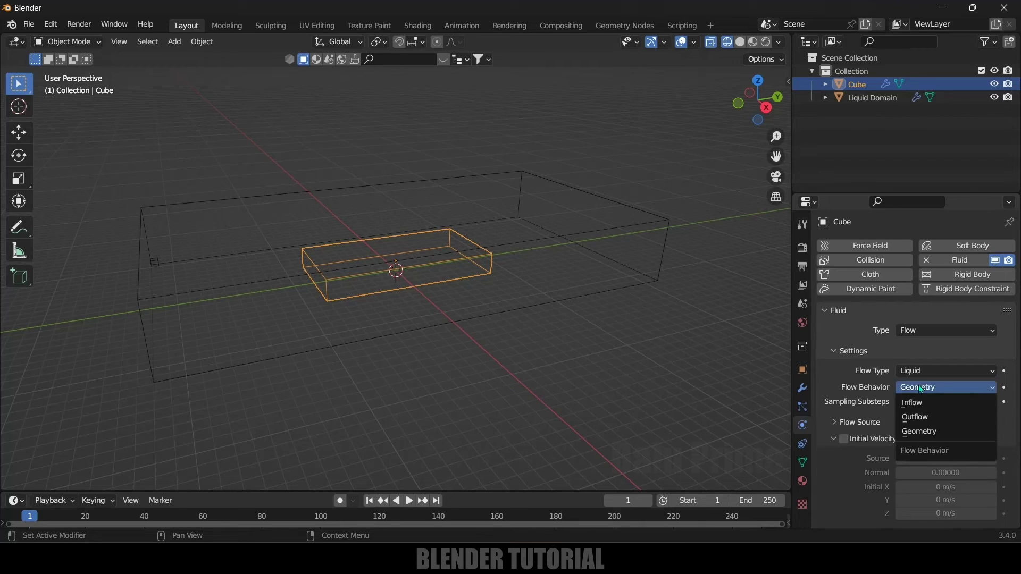
pyautogui.click(922, 432)
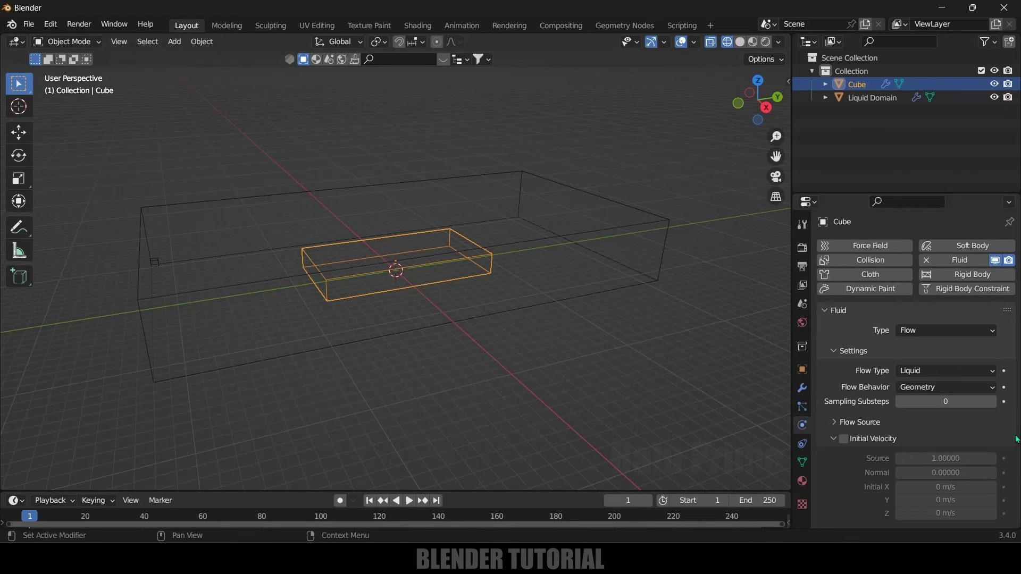
# Set Sampling Substeps to 5 and turn on Is Planar for the flow source
pyautogui.click(957, 401)
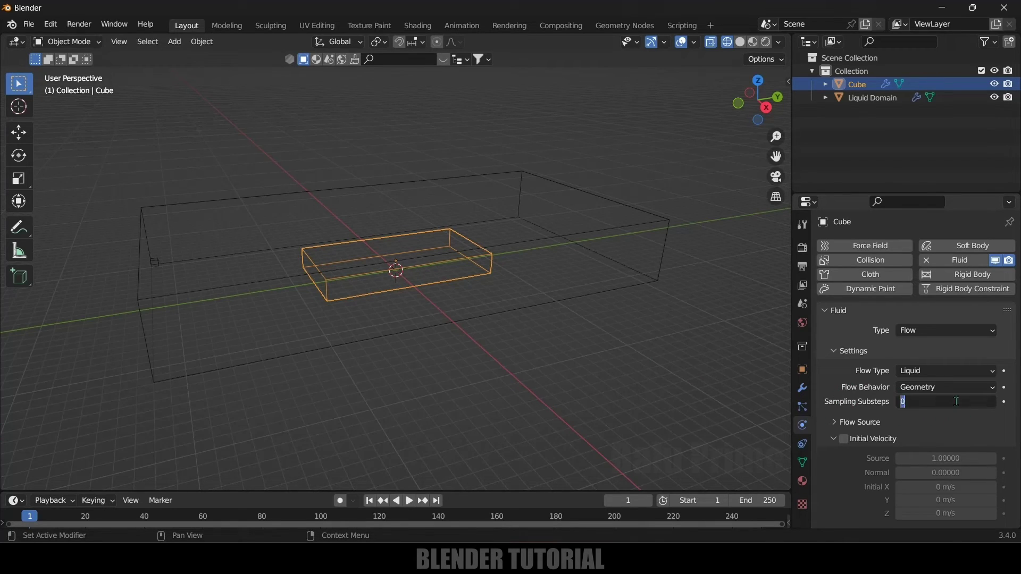
pyautogui.press('Return')
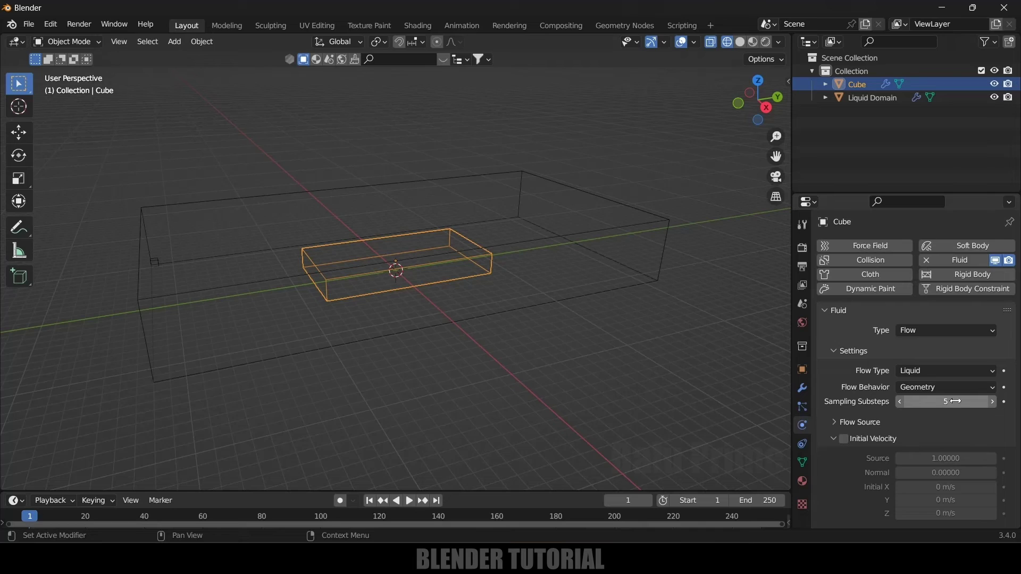
pyautogui.click(833, 419)
pyautogui.scroll(-2, 833, 419)
pyautogui.click(900, 416)
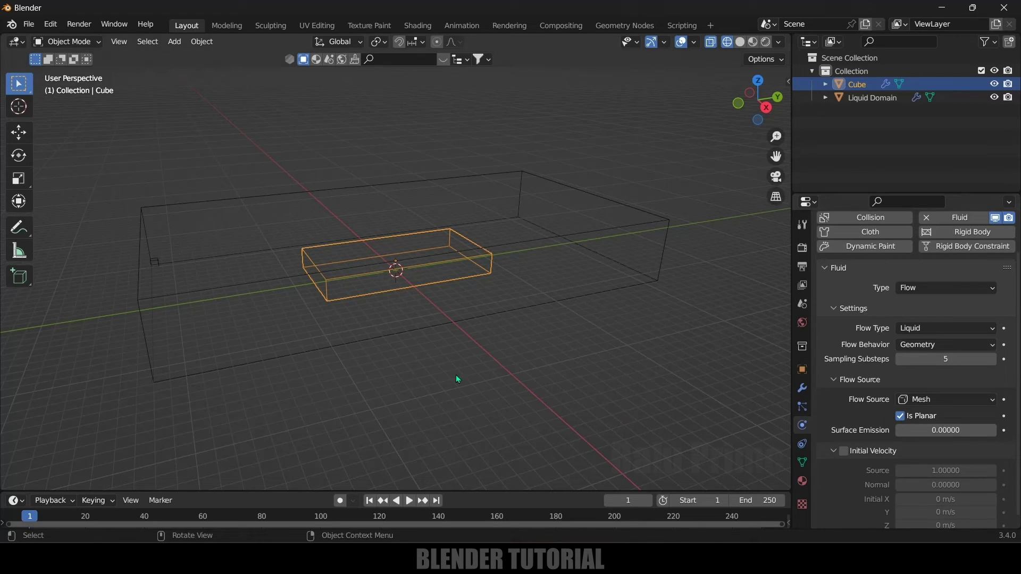
pyautogui.moveTo(609, 353); pyautogui.dragTo(566, 340, button='middle')
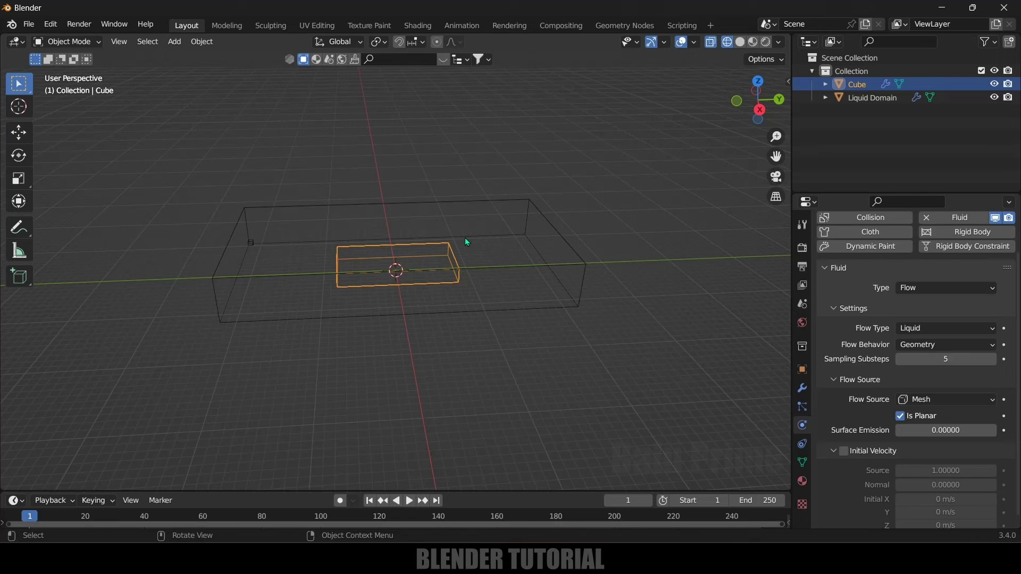
# Import the seaplane glTF model and scale it down
pyautogui.click(21, 24)
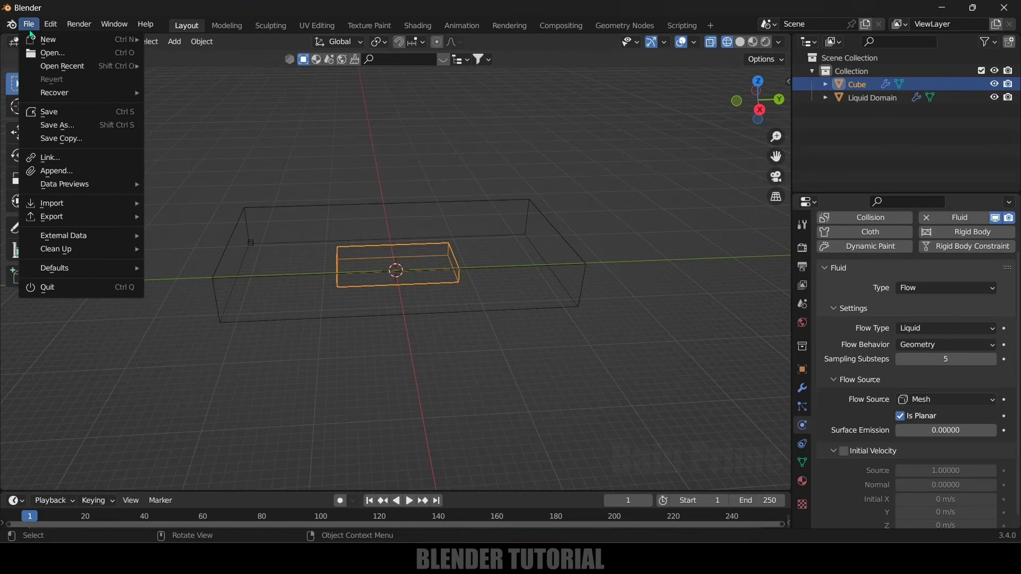
pyautogui.moveTo(65, 206)
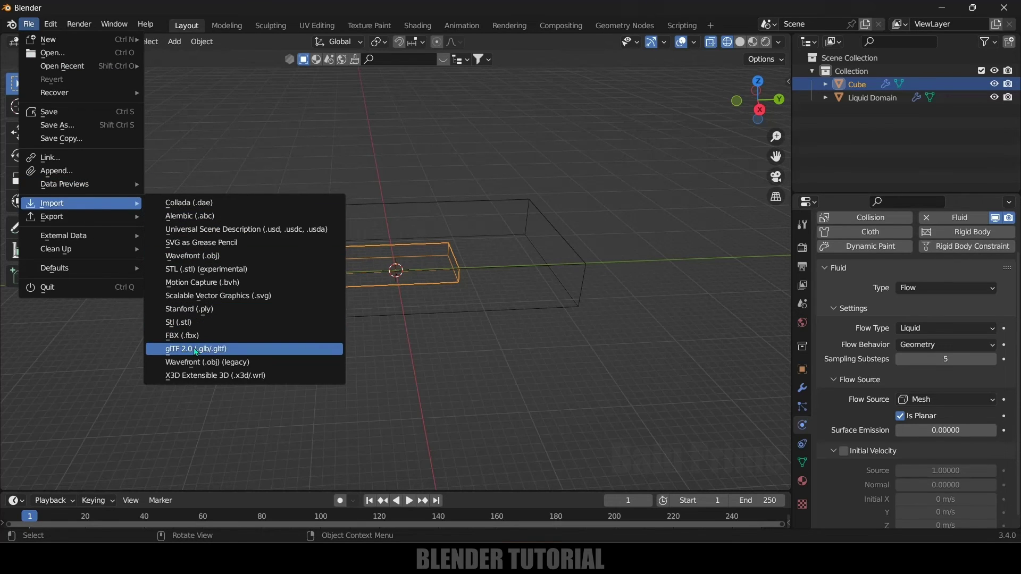
pyautogui.click(196, 350)
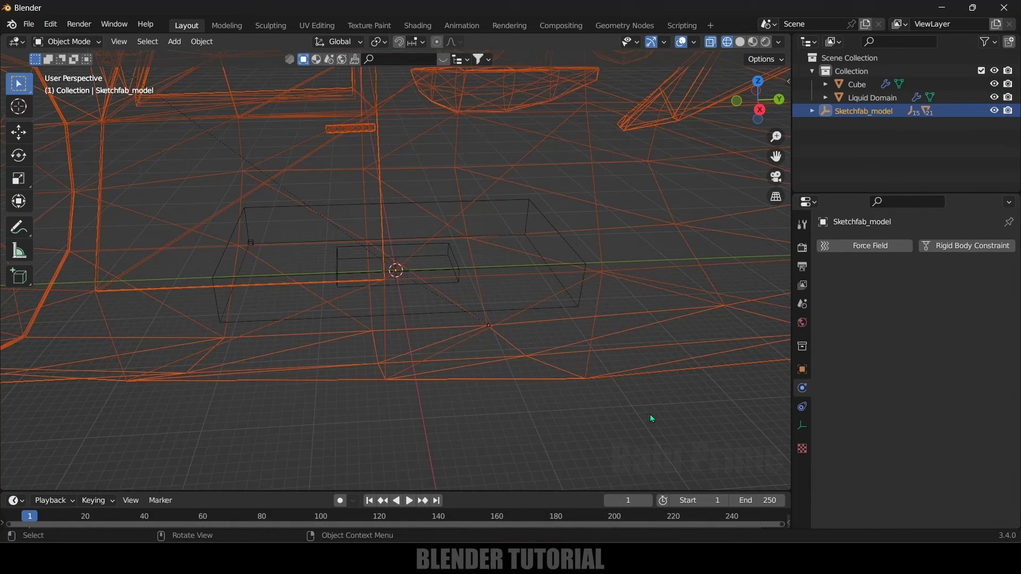
pyautogui.scroll(-8, 614, 390)
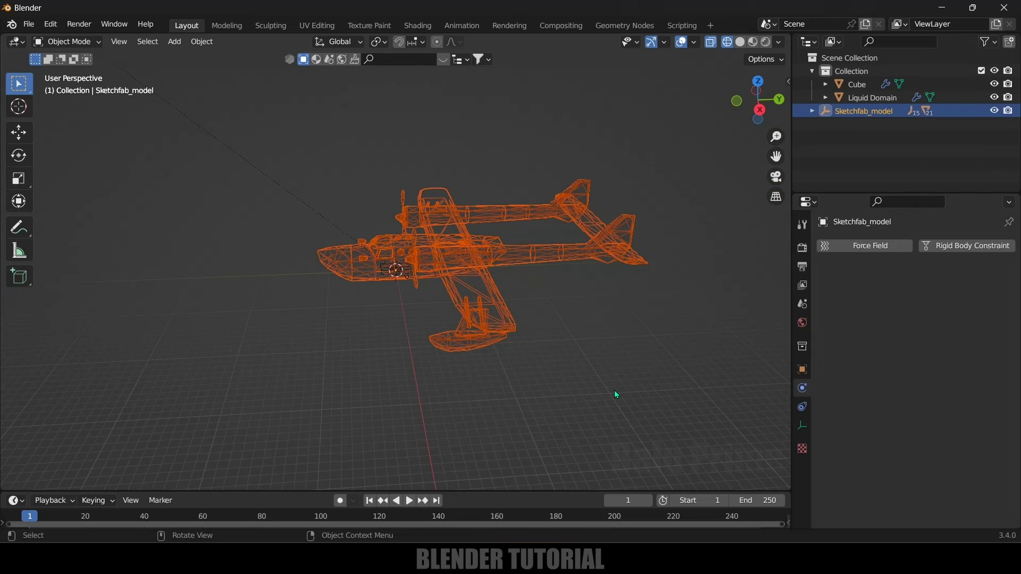
pyautogui.press('s')
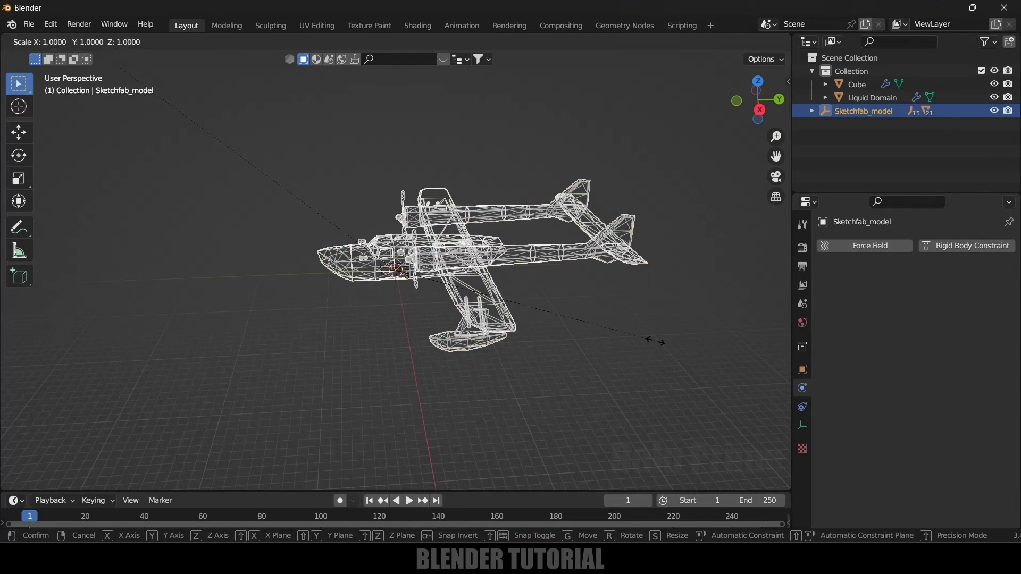
pyautogui.click(451, 330)
# Lift the seaplane high above the domain with the Move gizmo
pyautogui.scroll(10, 468, 356)
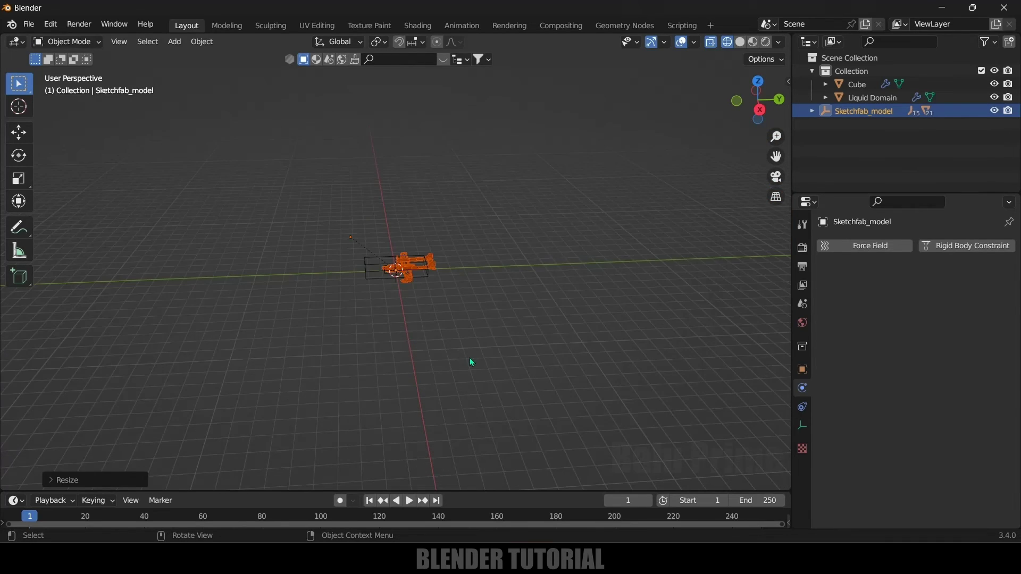
pyautogui.click(19, 132)
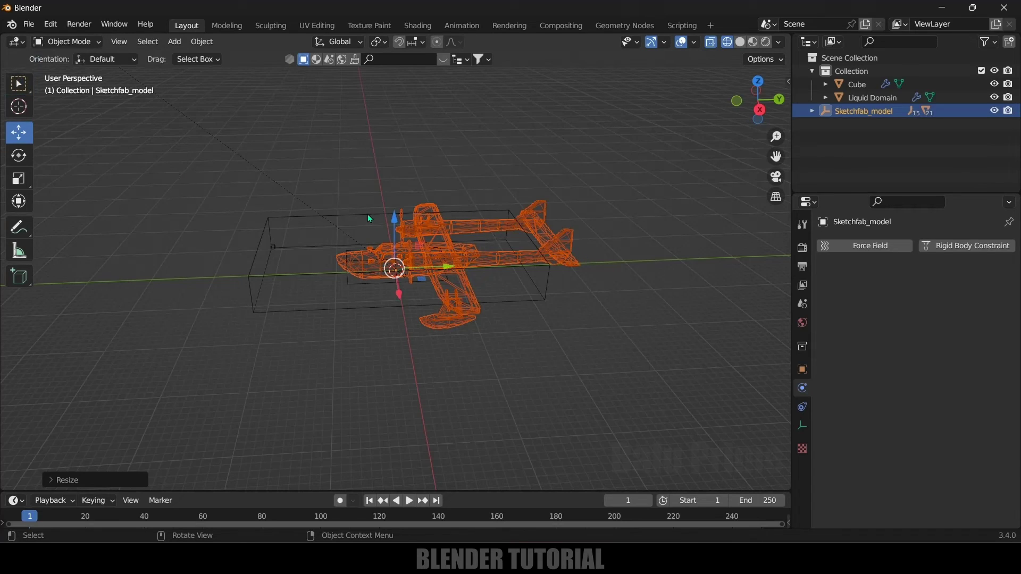
pyautogui.moveTo(395, 220); pyautogui.dragTo(395, 109)
pyautogui.moveTo(426, 213); pyautogui.dragTo(590, 239, button='middle')
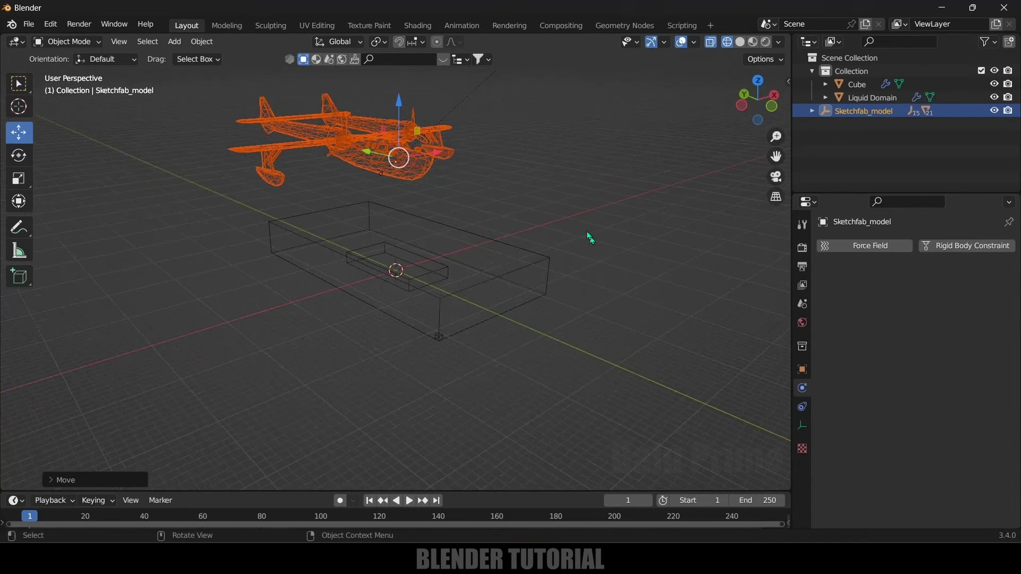
# Box-select all seaplane parts with Plane_RED_0 as the active object
pyautogui.click(338, 172)
pyautogui.click(286, 132)
pyautogui.moveTo(286, 132); pyautogui.dragTo(633, 279, button='middle')
pyautogui.click(420, 235)
pyautogui.moveTo(255, 90)
pyautogui.mouseDown()
pyautogui.moveTo(704, 158)
pyautogui.moveTo(695, 187)
pyautogui.mouseUp()
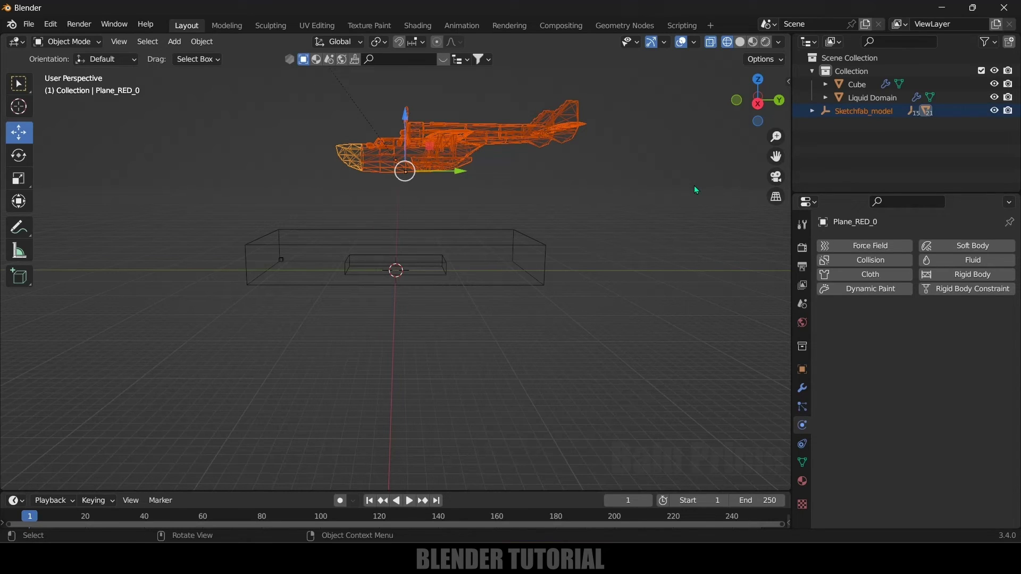
# Join the selected seaplane parts into a single object with Ctrl+J
pyautogui.hotkey('ctrl', 'j')
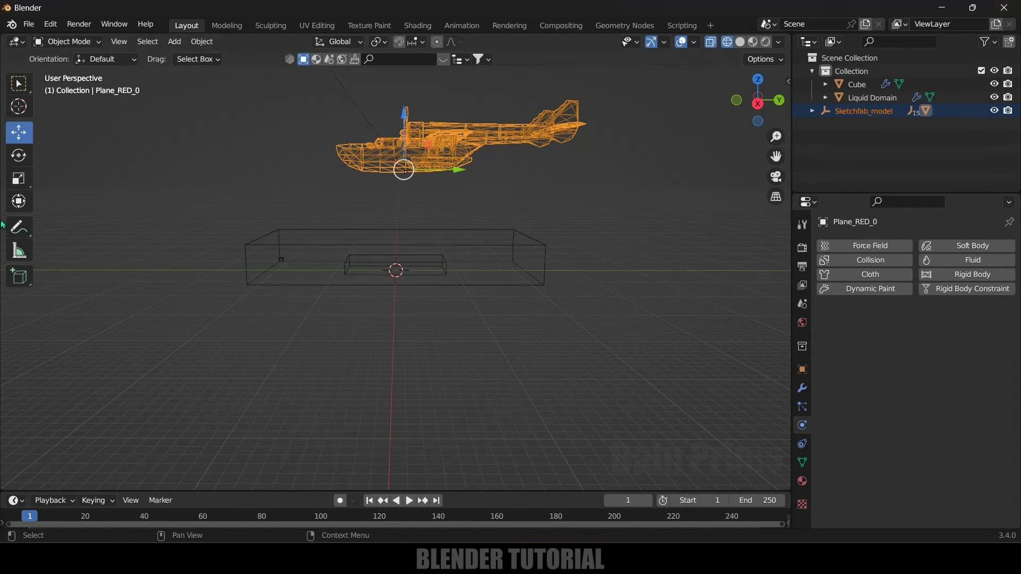
pyautogui.moveTo(483, 335); pyautogui.dragTo(302, 132, button='middle')
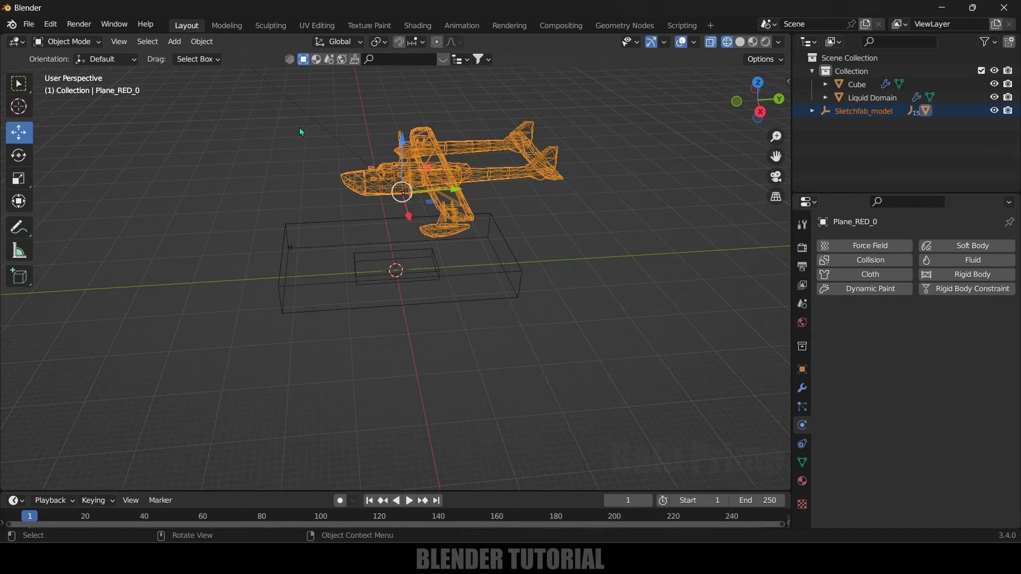
pyautogui.click(696, 44)
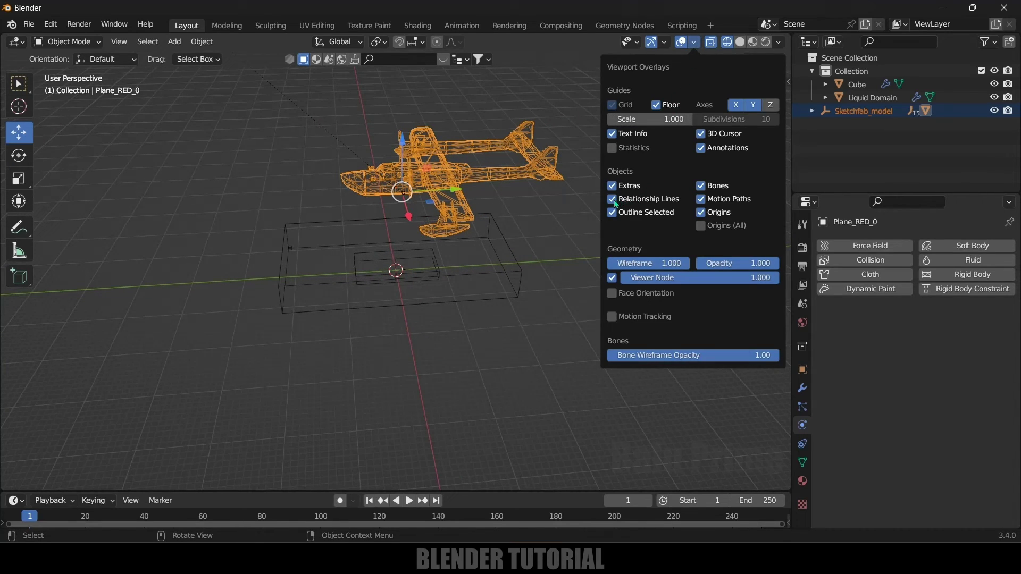
pyautogui.moveTo(535, 260); pyautogui.dragTo(562, 294, button='middle')
# Shrink the plane to 0.6626 scale and shift it about 1.4 m along X
pyautogui.press('s')
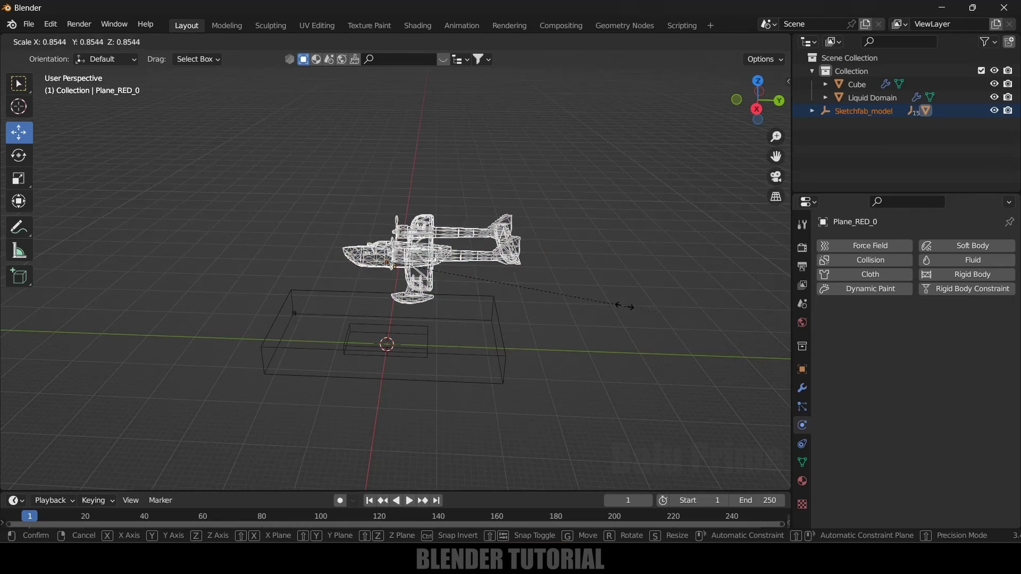
pyautogui.click(518, 294)
pyautogui.press('KP_7')
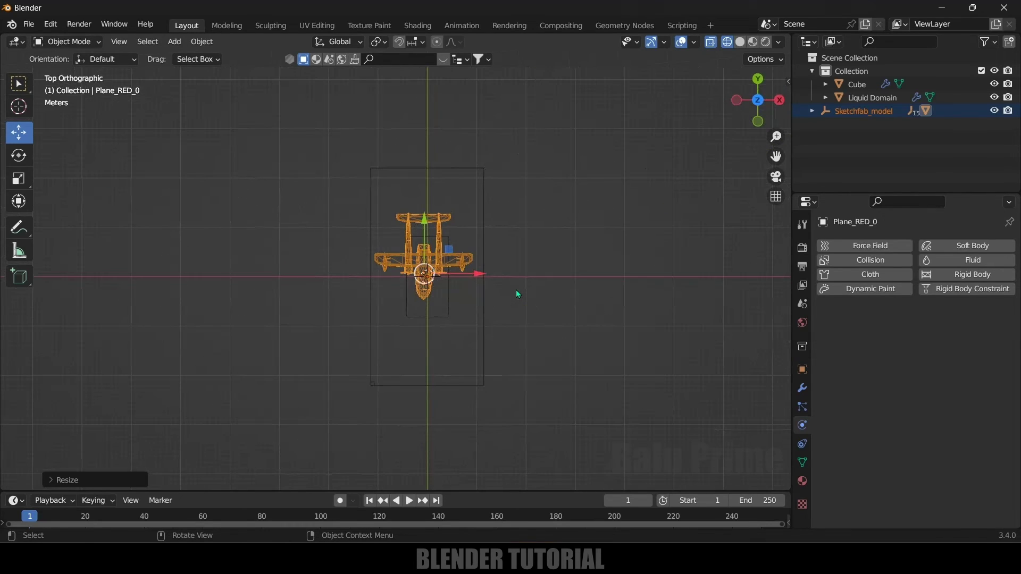
pyautogui.scroll(5, 516, 289)
pyautogui.moveTo(501, 278); pyautogui.dragTo(527, 277)
pyautogui.press('s')
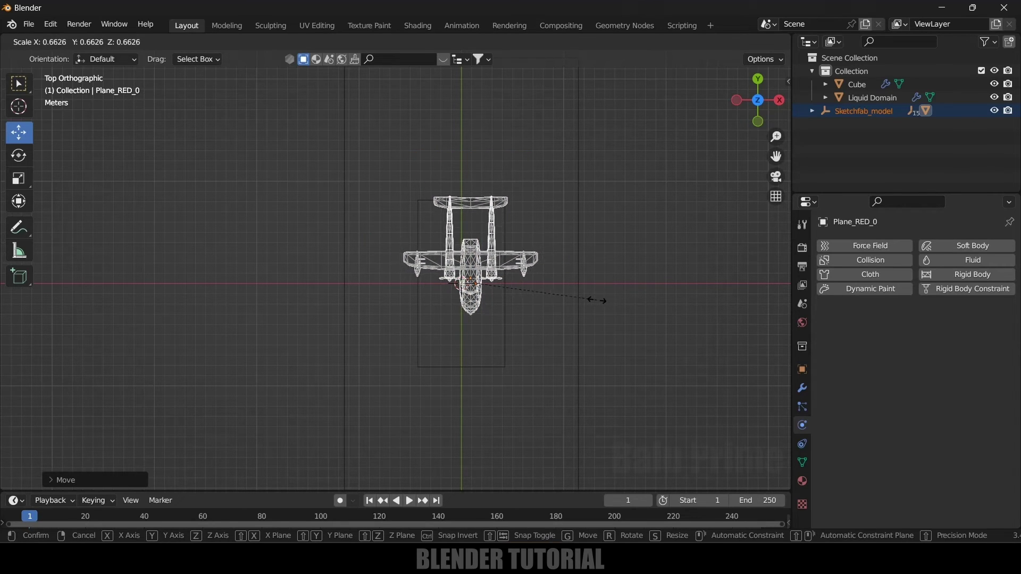
pyautogui.click(585, 299)
pyautogui.moveTo(585, 299); pyautogui.dragTo(460, 190, button='middle')
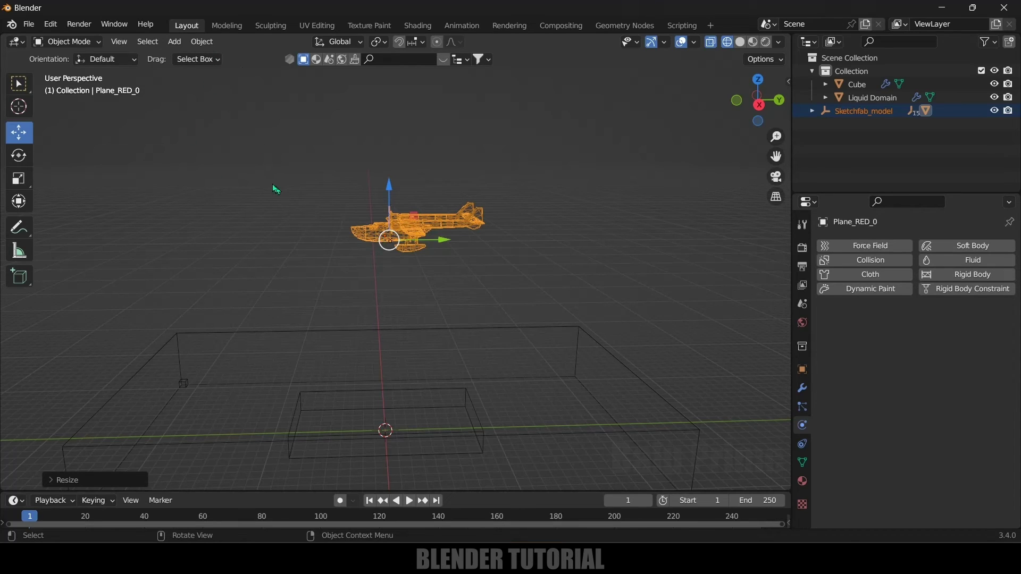
pyautogui.click(370, 245)
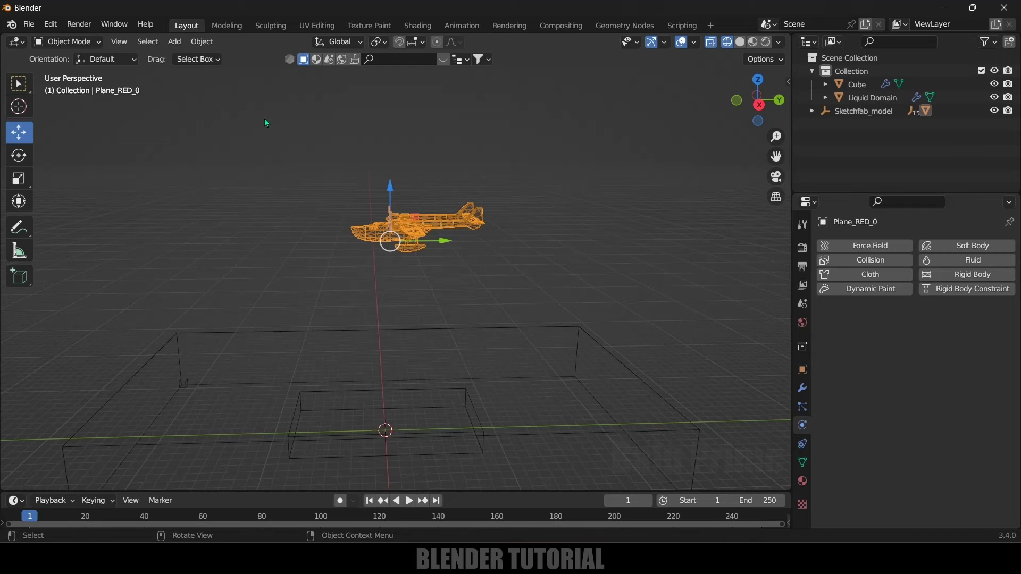
pyautogui.click(201, 41)
# Set the seaplane's origin to its geometry centre
pyautogui.moveTo(230, 73)
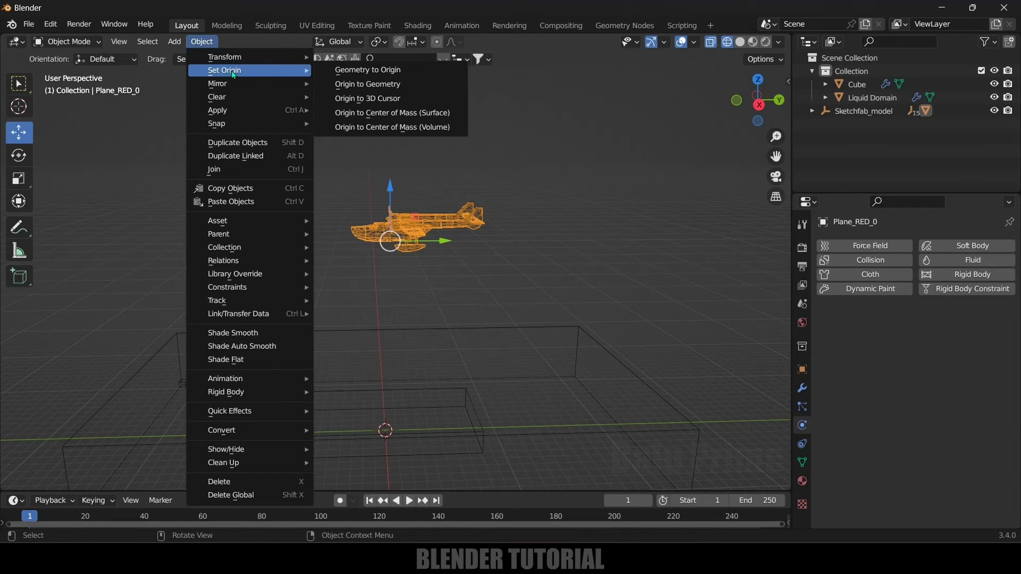
pyautogui.click(372, 91)
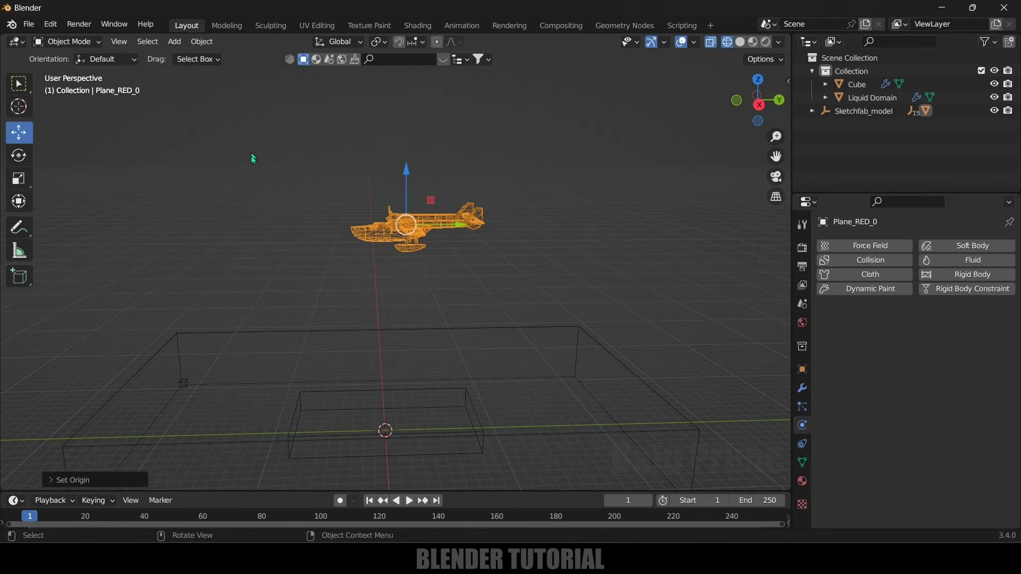
pyautogui.scroll(-3, 278, 219)
pyautogui.scroll(5, 344, 226)
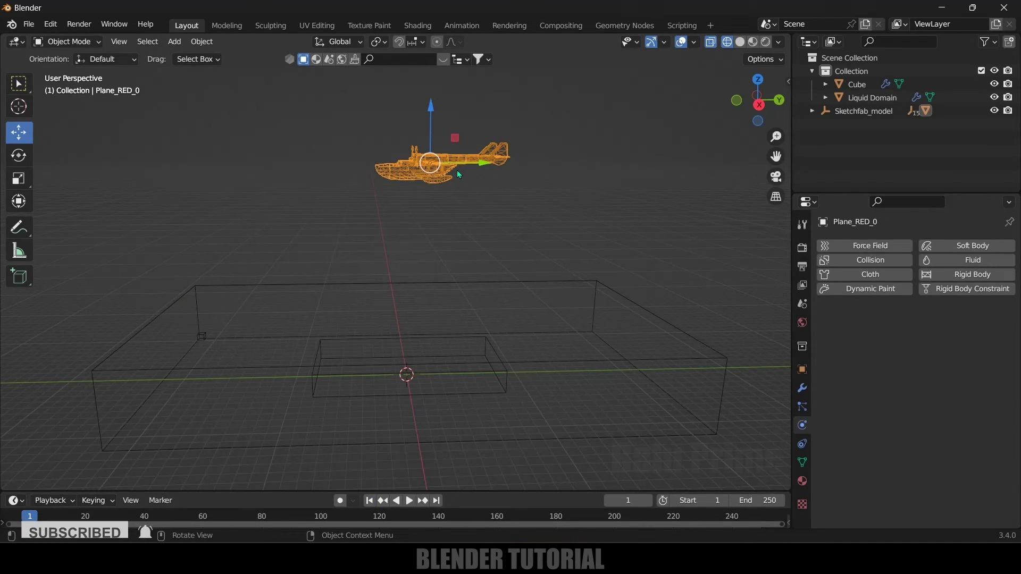
# Move the plane about 19.9 m out along Y, lower it slightly, and keyframe it
pyautogui.press('g')
pyautogui.press('y')
pyautogui.click(596, 344)
pyautogui.scroll(-3, 585, 332)
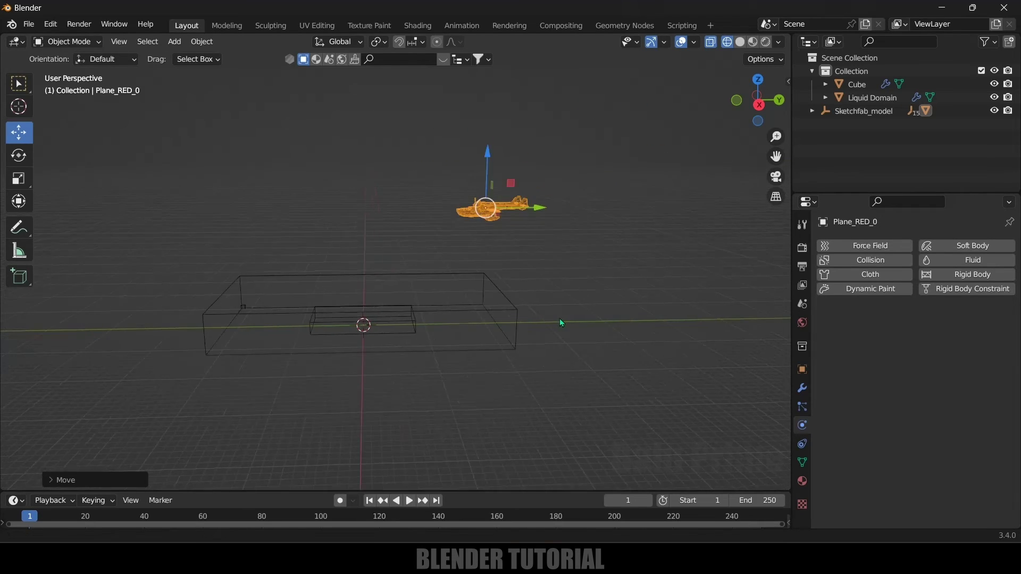
pyautogui.keyDown('ctrl'); pyautogui.scroll(-3, 580, 325); pyautogui.keyUp('ctrl')
pyautogui.press('g')
pyautogui.press('y')
pyautogui.click(574, 213)
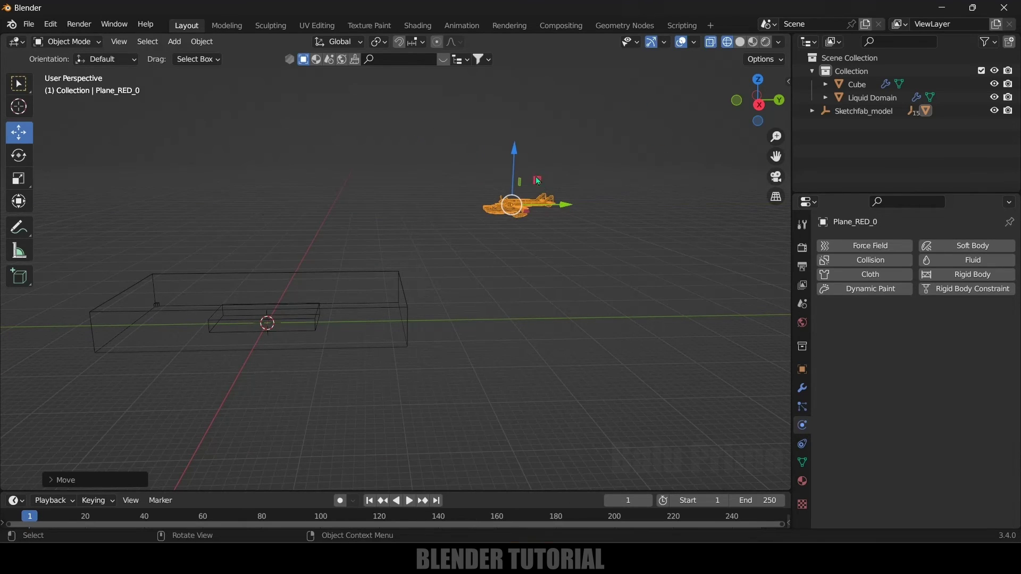
pyautogui.moveTo(515, 155); pyautogui.dragTo(515, 177)
pyautogui.moveTo(584, 229); pyautogui.dragTo(629, 231)
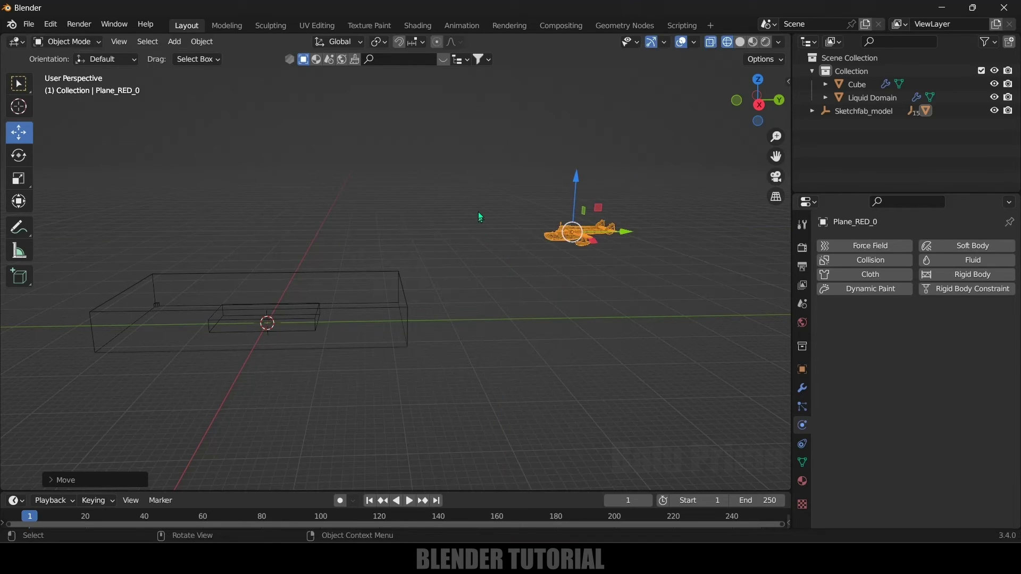
pyautogui.press('i')
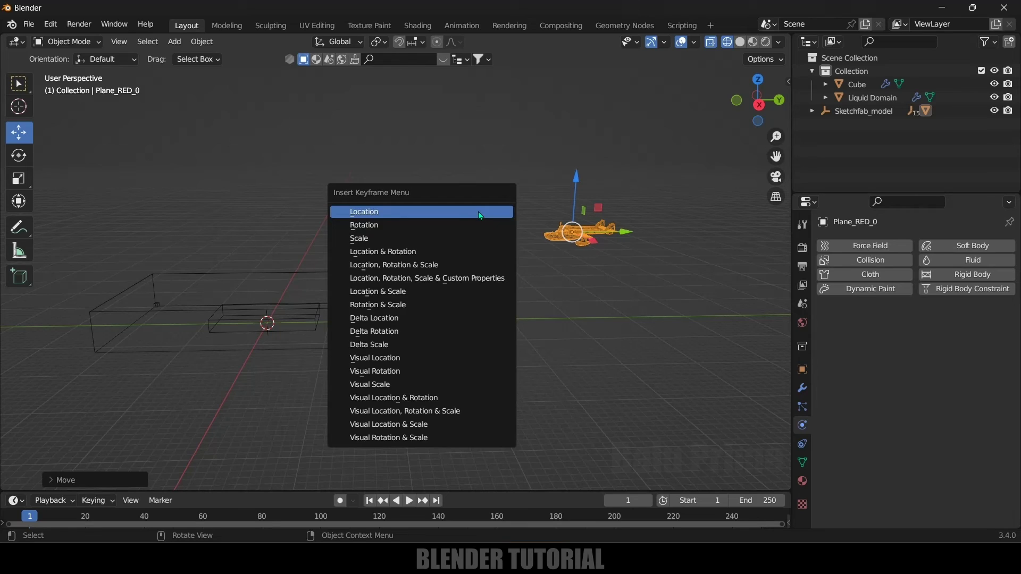
# Keyframe the plane's location and rotation at frame 1, then move it lower toward the domain at frame 40
pyautogui.click(412, 253)
pyautogui.press('space')
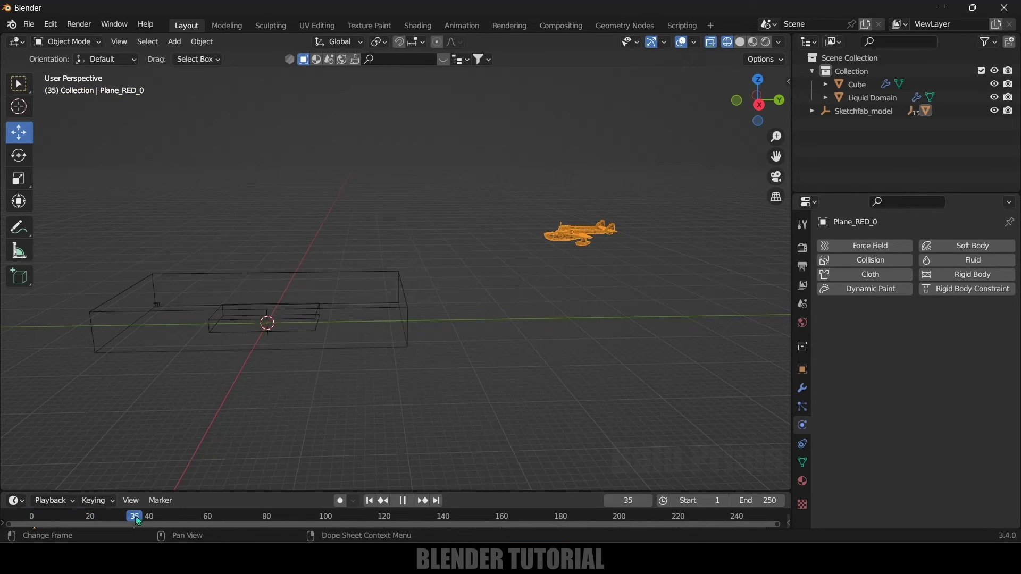
pyautogui.press('space')
pyautogui.moveTo(634, 233); pyautogui.dragTo(430, 234)
pyautogui.moveTo(374, 194); pyautogui.dragTo(443, 231)
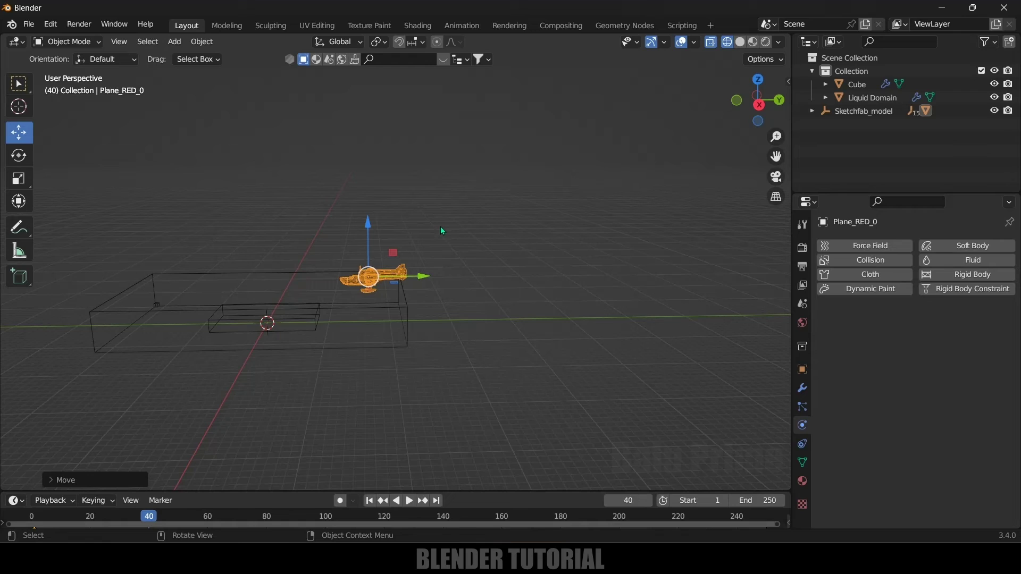
# In Right view, tilt the plane about 17° and keyframe Location & Rotation at frame 40
pyautogui.press('KP_3')
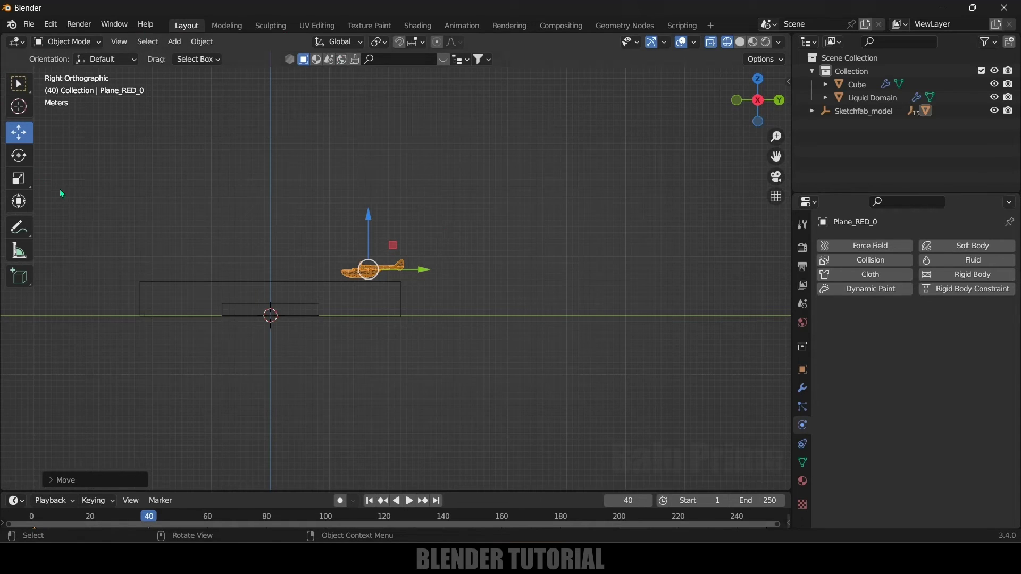
pyautogui.click(19, 155)
pyautogui.moveTo(345, 232); pyautogui.dragTo(319, 230)
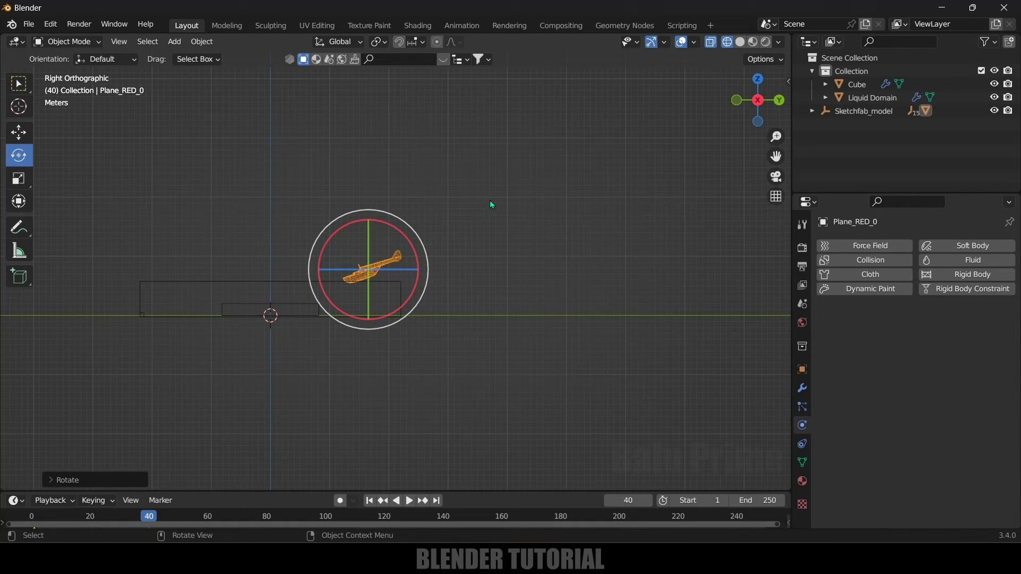
pyautogui.press('i')
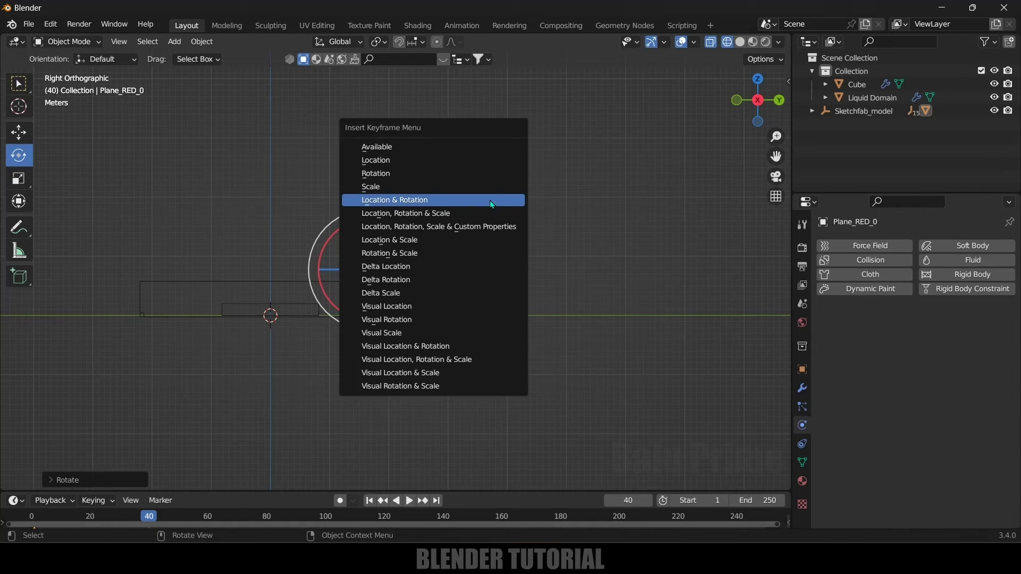
pyautogui.click(490, 200)
# Enlarge the timeline and replay the descent from frame 1, returning to the frame 40 keyframe
pyautogui.moveTo(411, 487); pyautogui.dragTo(410, 429)
pyautogui.hotkey('shift', 'Left')
pyautogui.click(406, 439)
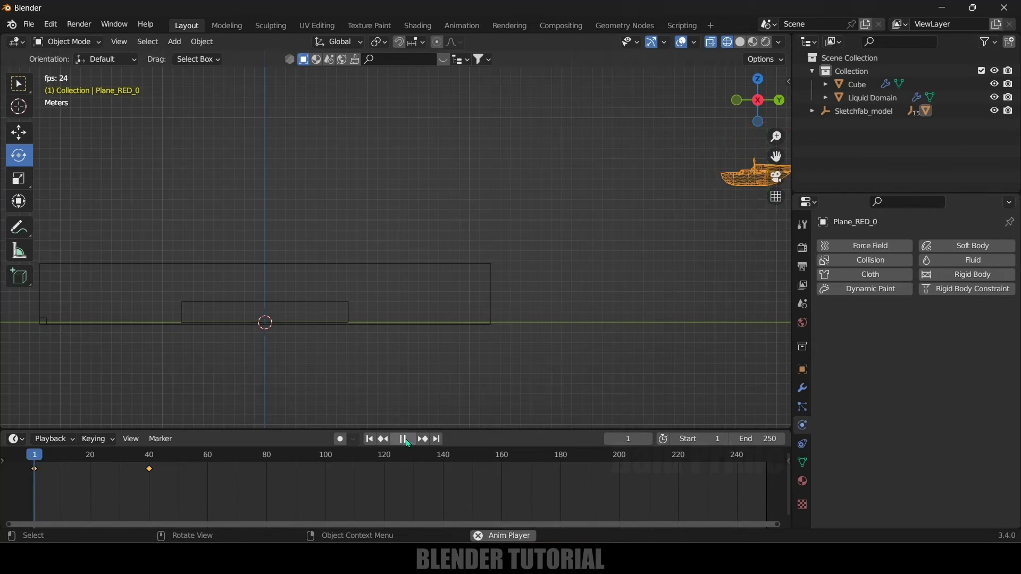
pyautogui.click(403, 440)
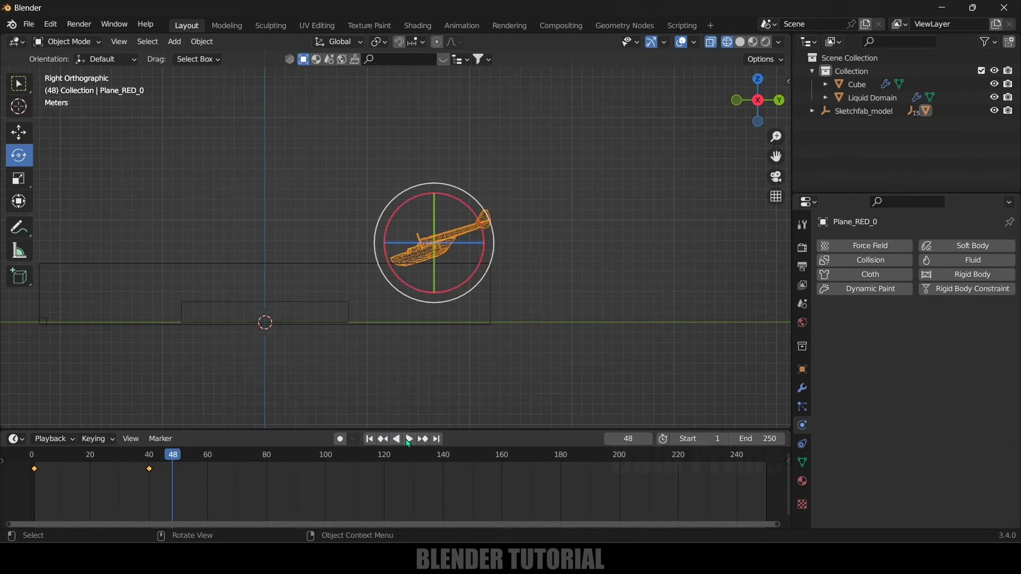
pyautogui.click(387, 439)
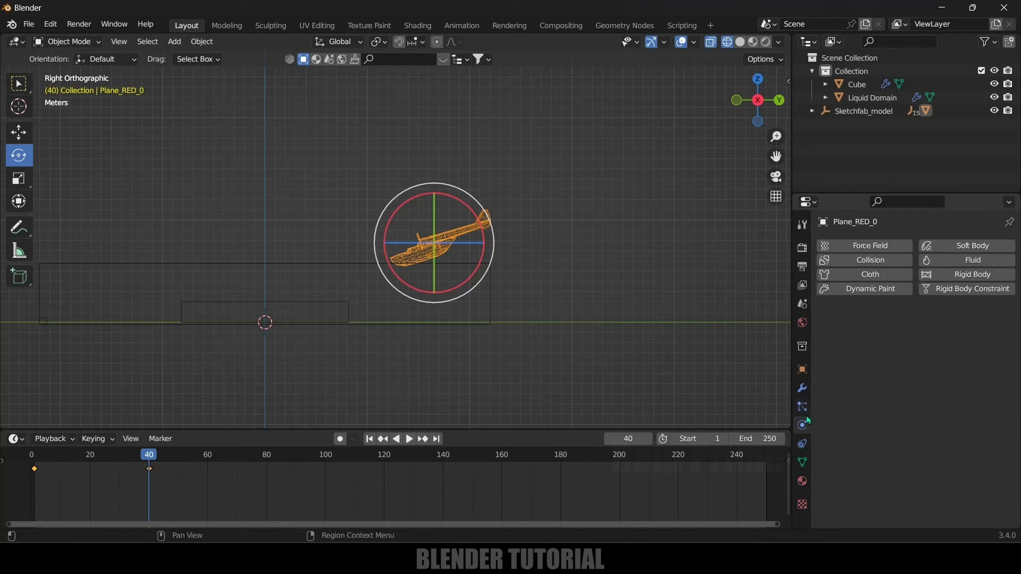
# Give the seaplane Rigid Body physics and play from frame 1 to test its fall
pyautogui.click(973, 275)
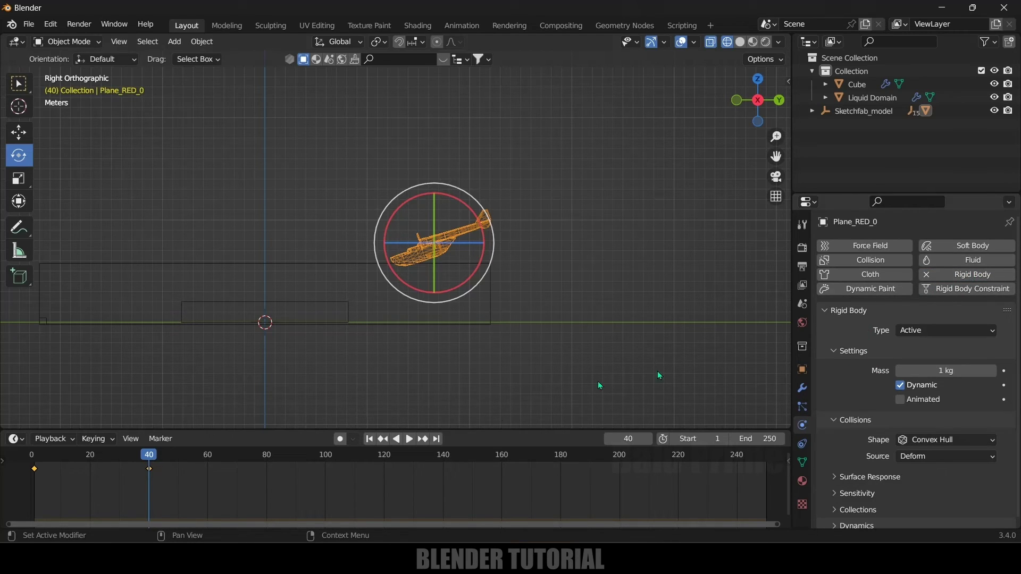
pyautogui.click(369, 439)
pyautogui.scroll(-1, 526, 353)
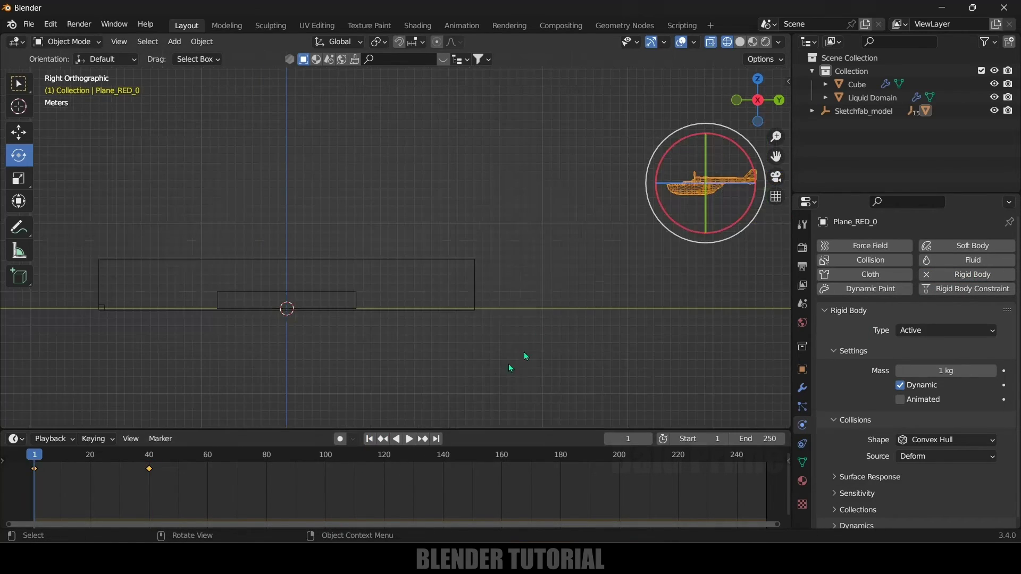
pyautogui.click(412, 440)
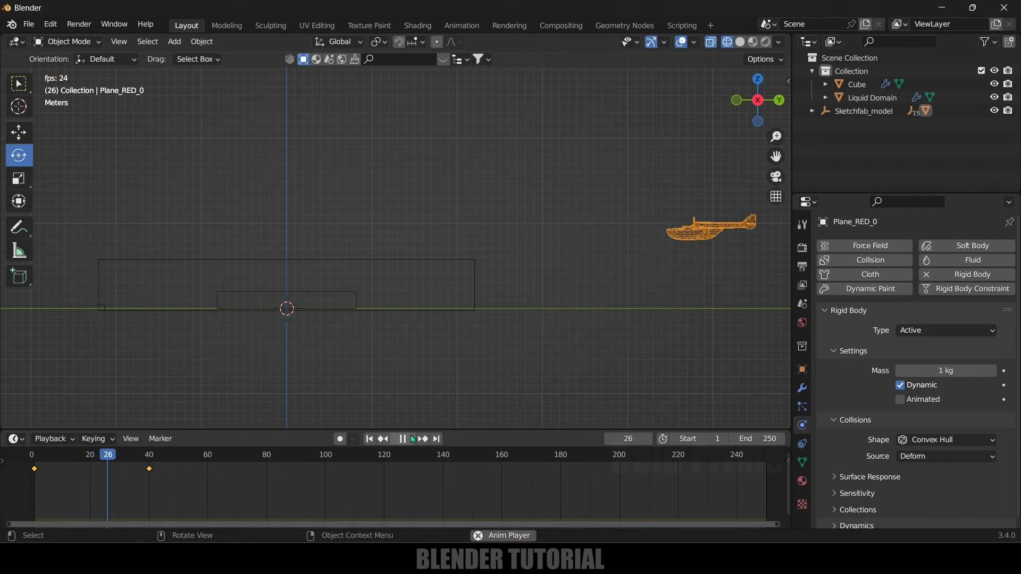
pyautogui.click(403, 439)
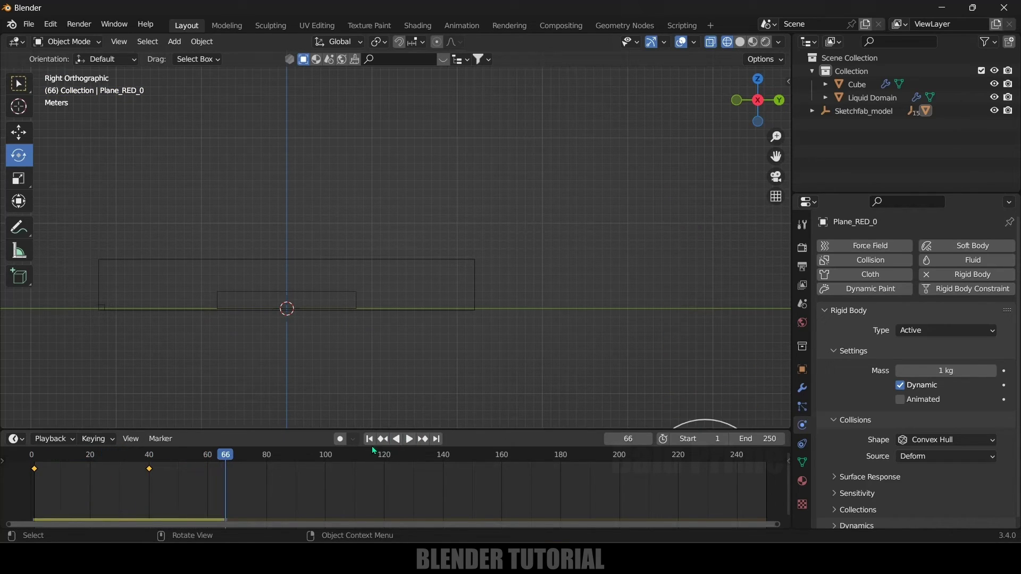
pyautogui.click(370, 443)
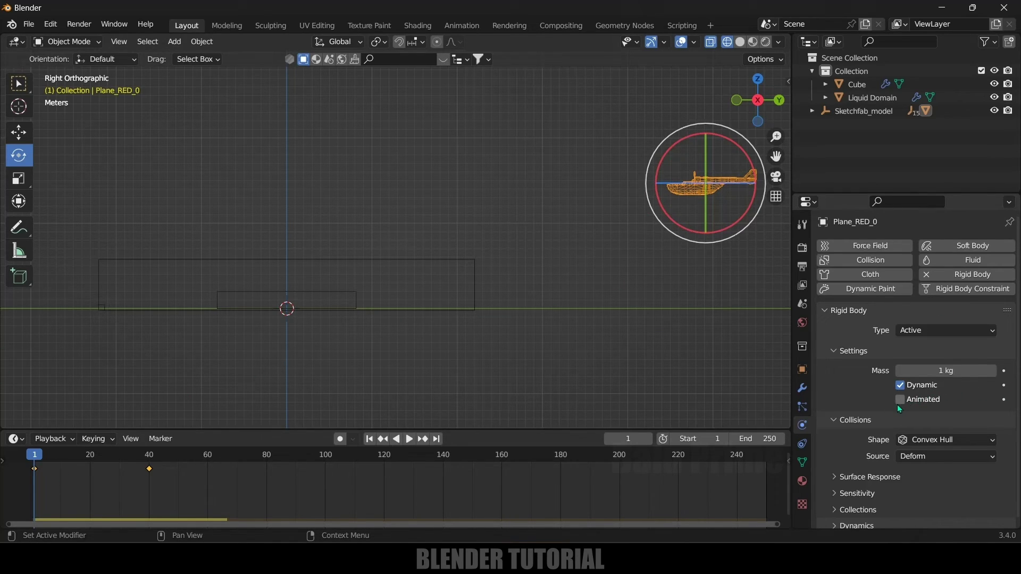
# Keep the rigid body type Active, enable Animated, and keyframe it at frame 1
pyautogui.click(914, 332)
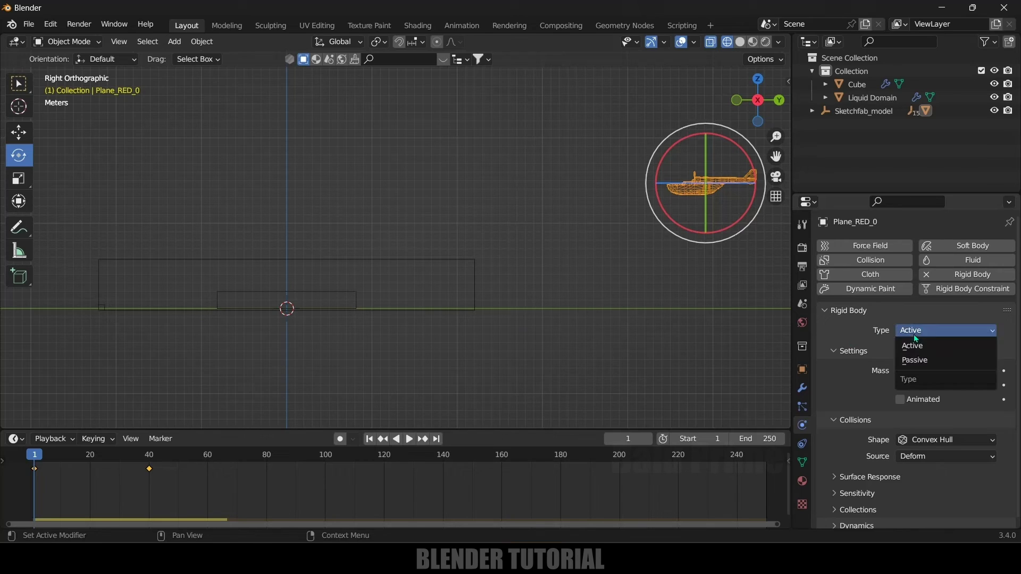
pyautogui.click(915, 347)
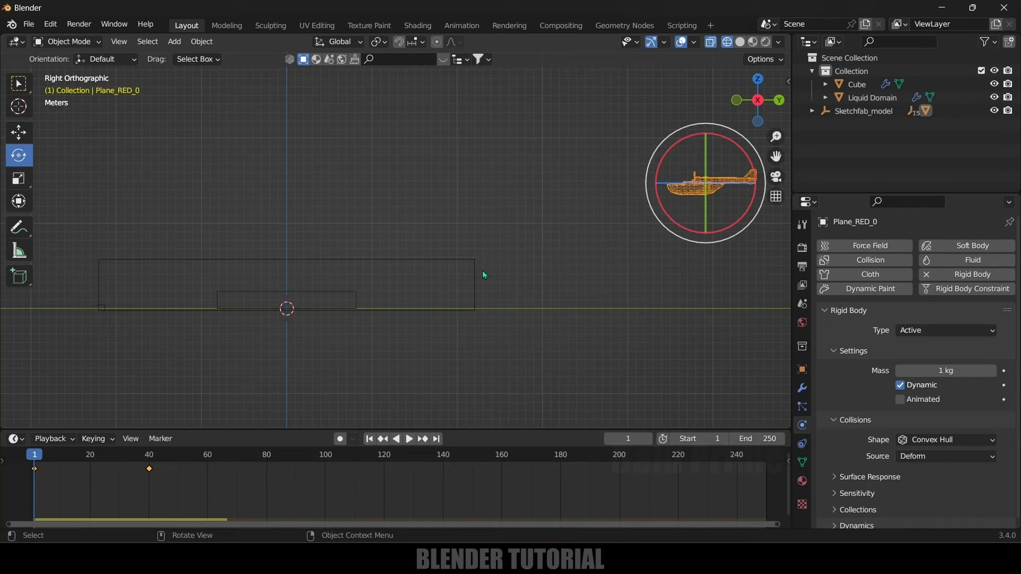
pyautogui.click(901, 405)
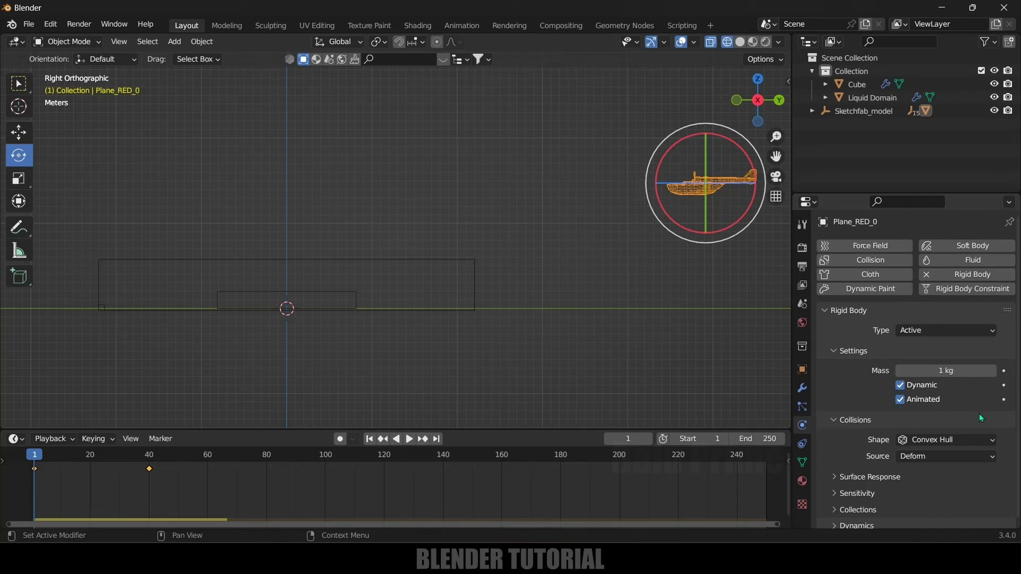
pyautogui.click(1004, 400)
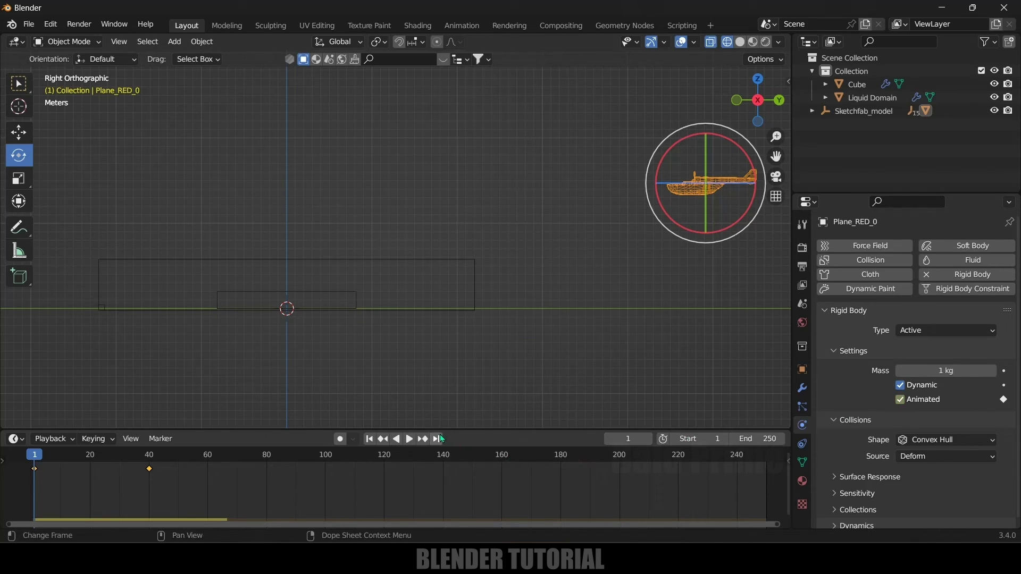
# Keyframe Animated on at frame 40, then keyframe it off at frame 41
pyautogui.click(424, 440)
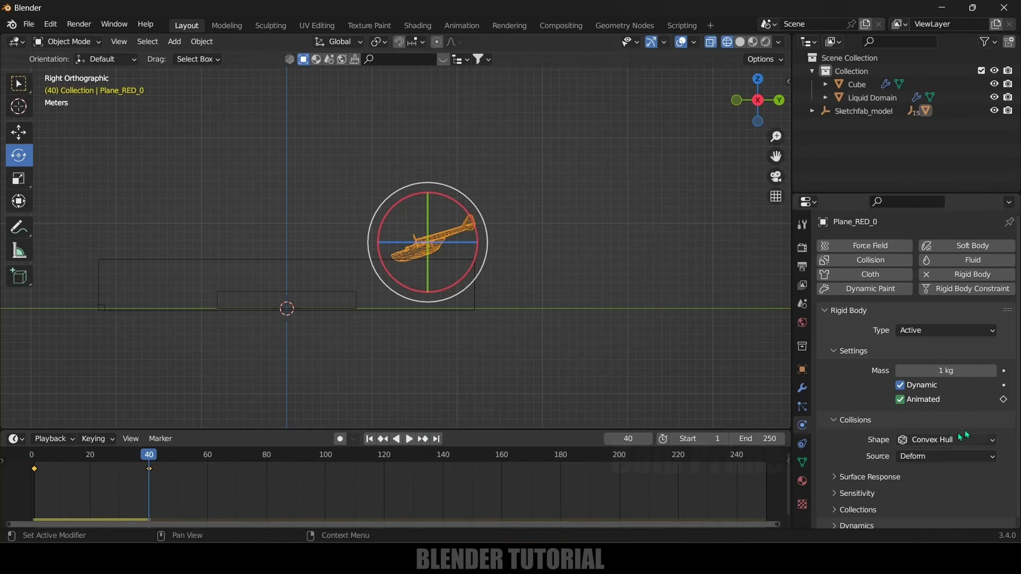
pyautogui.click(1002, 402)
pyautogui.press('Right')
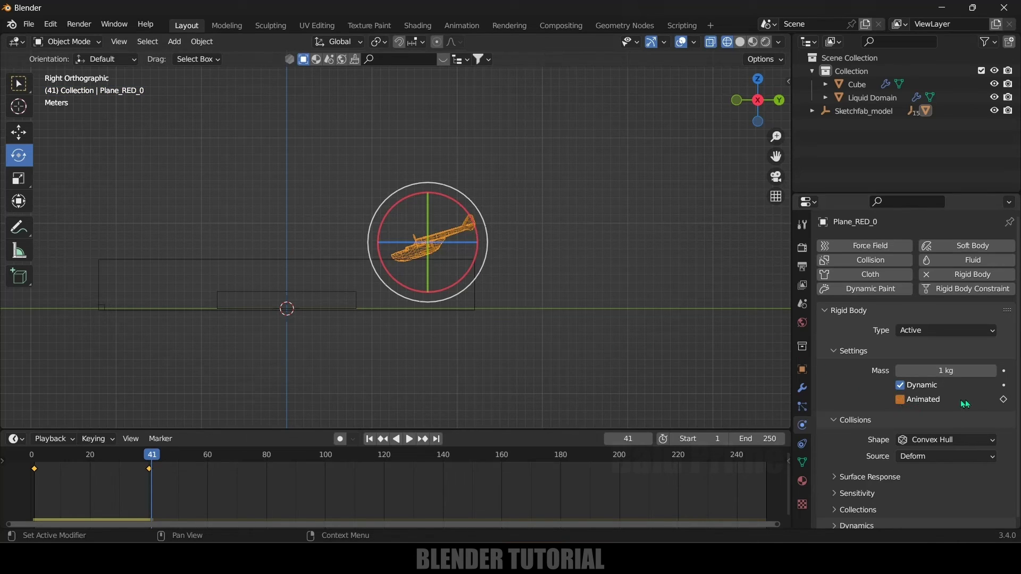
pyautogui.click(1004, 400)
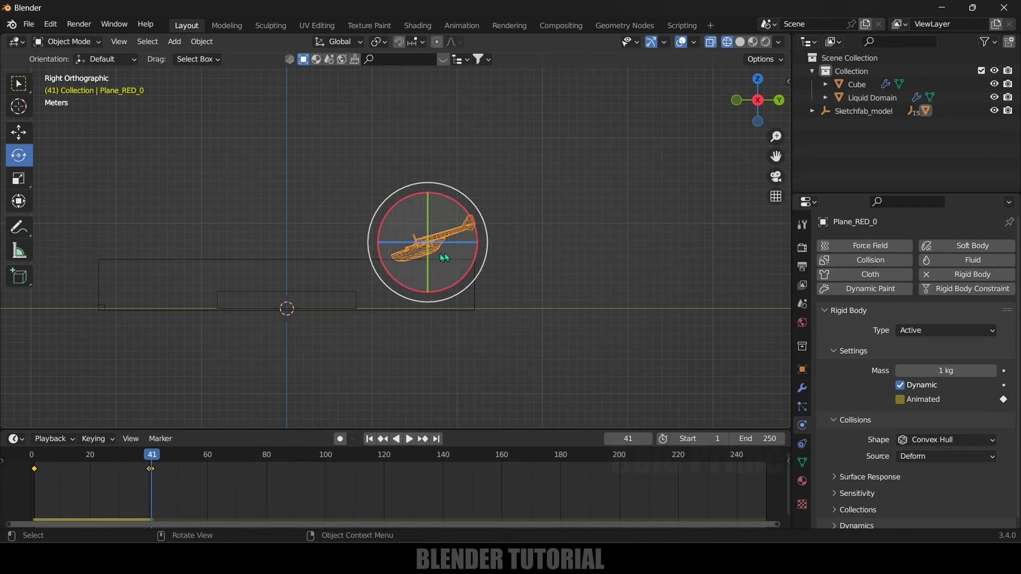
# Play the animation from frame 1 to check the physics hand-off
pyautogui.click(371, 439)
pyautogui.click(408, 440)
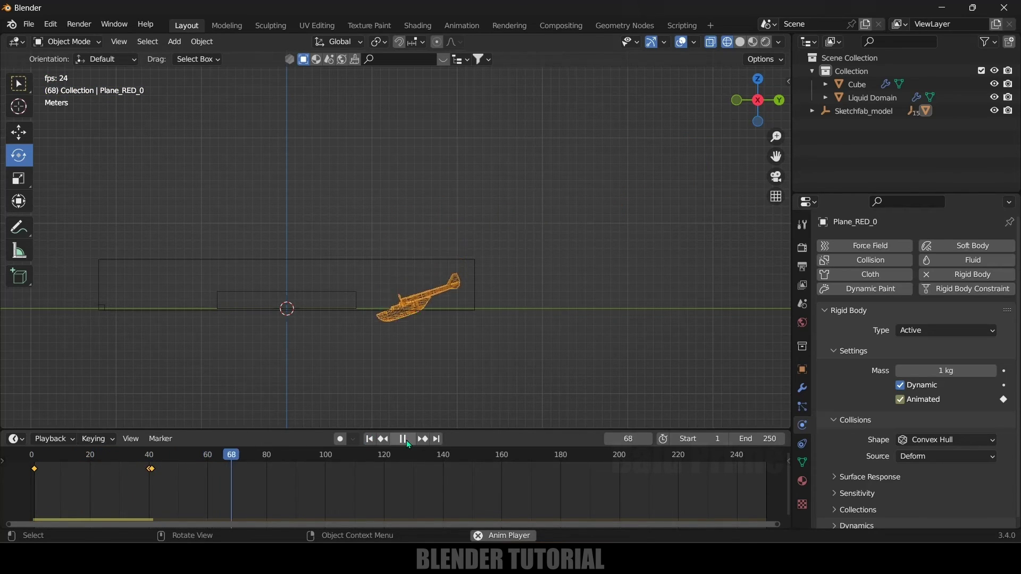
pyautogui.click(407, 441)
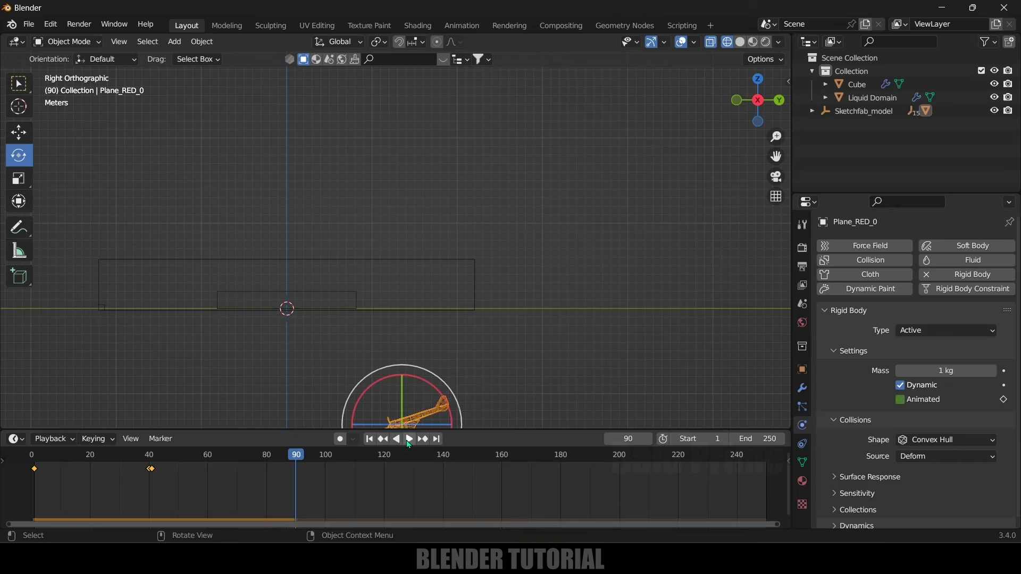
pyautogui.click(379, 441)
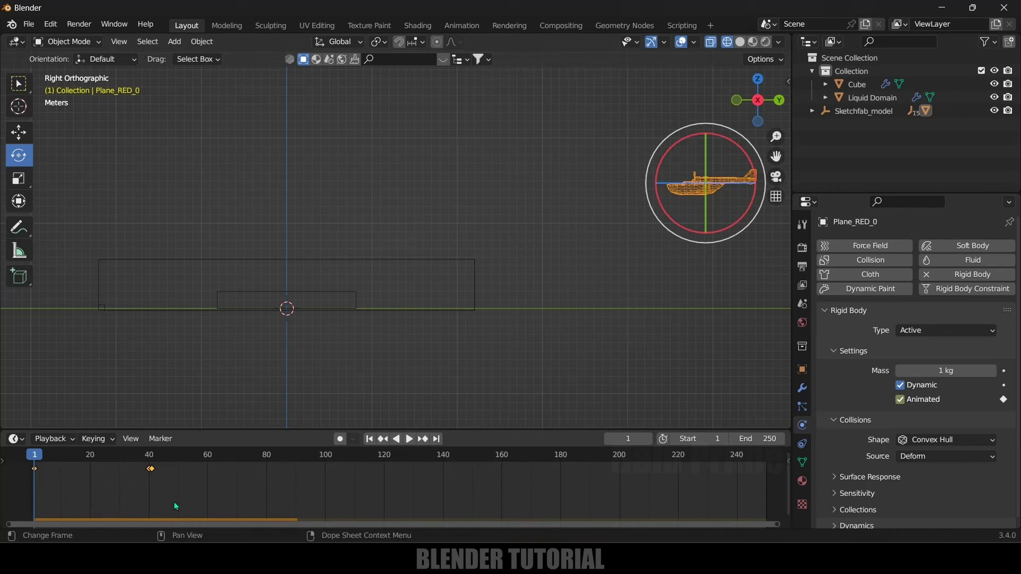
# Set all of the seaplane's keyframes to Linear interpolation and replay to check the motion
pyautogui.moveTo(247, 503); pyautogui.dragTo(113, 487)
pyautogui.press('t')
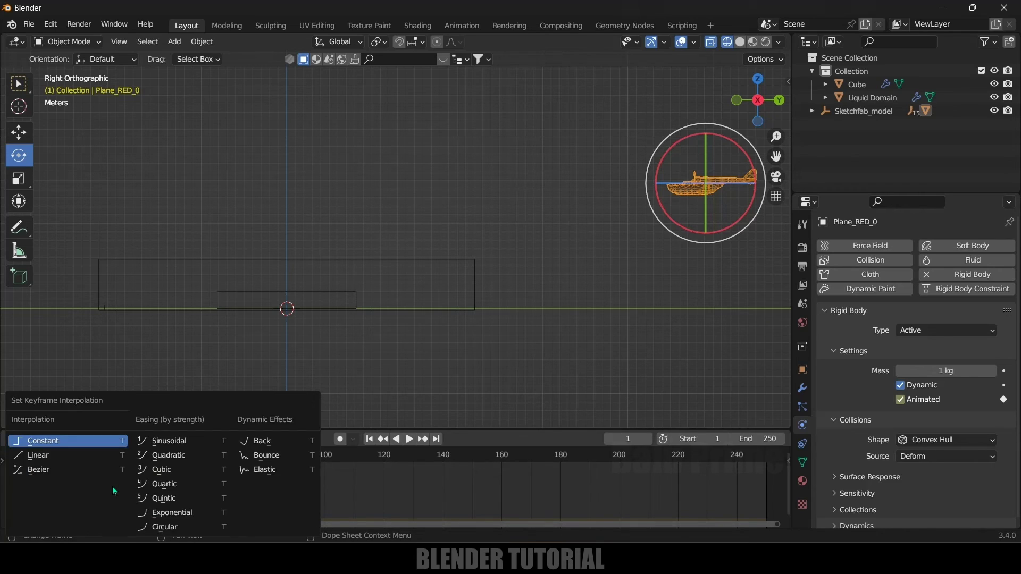
pyautogui.click(67, 456)
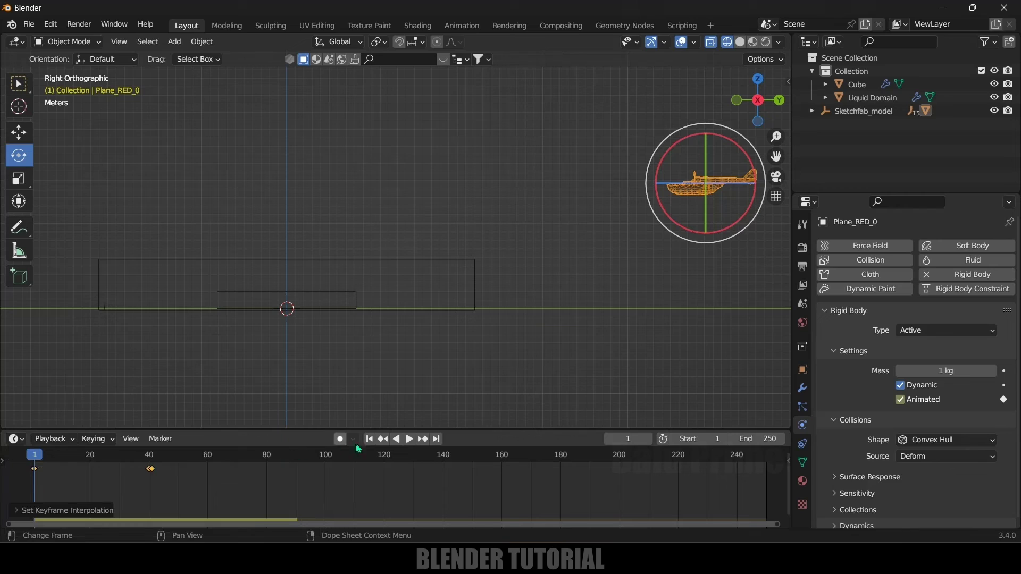
pyautogui.click(409, 439)
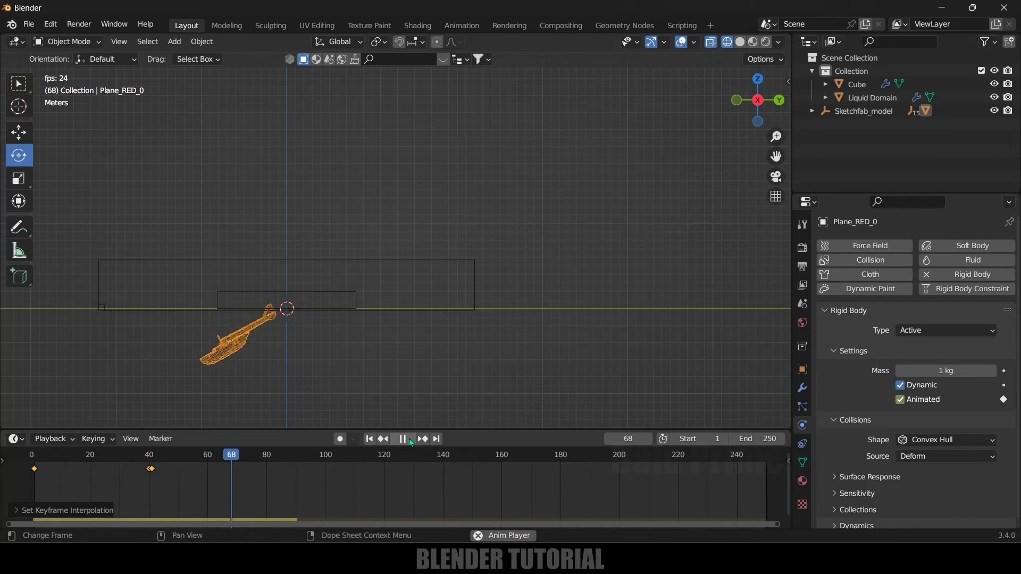
pyautogui.press('Escape')
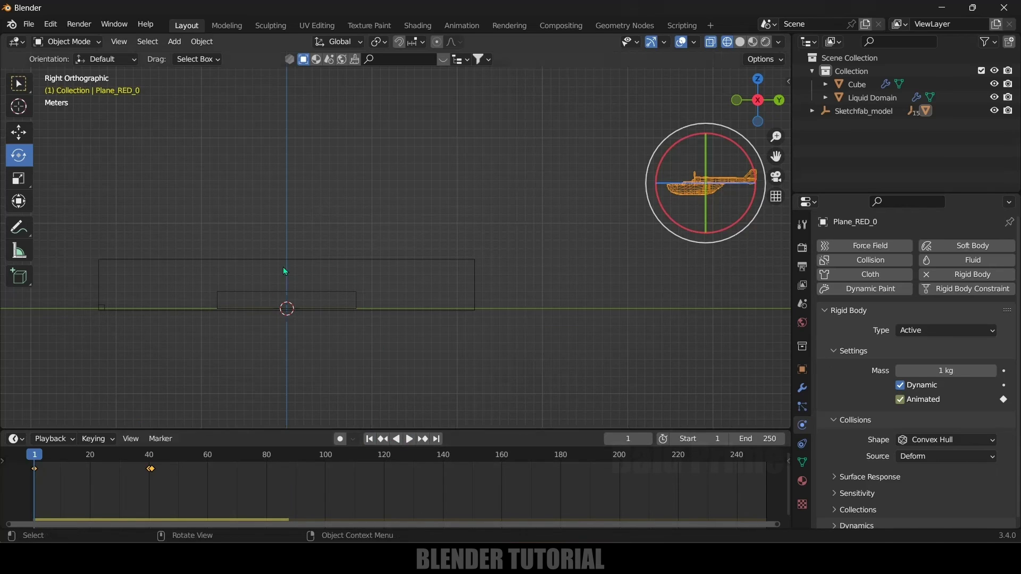
# Add a mesh plane under the scene and scale it by 5 as the ground
pyautogui.moveTo(609, 324); pyautogui.dragTo(366, 343, button='middle')
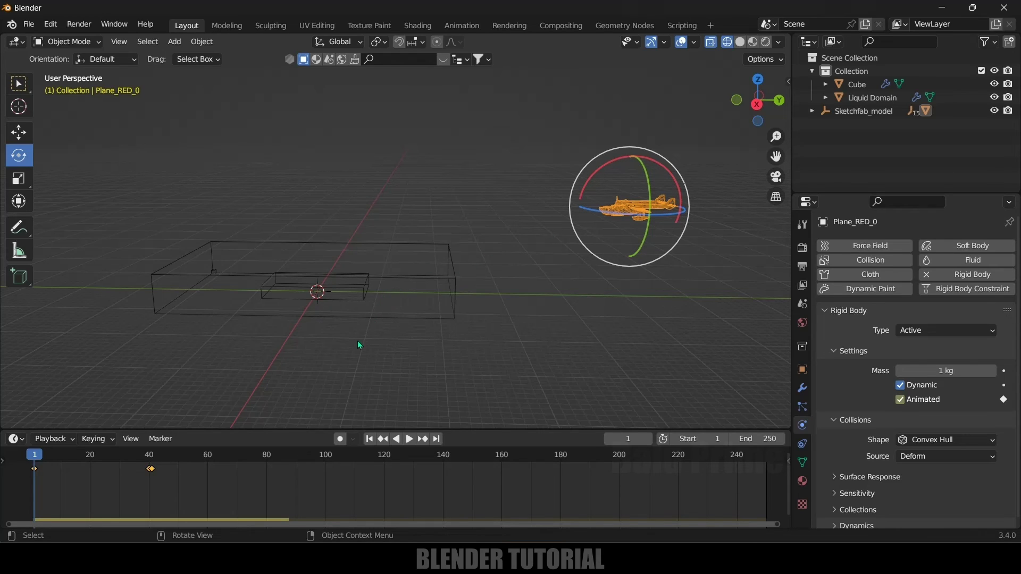
pyautogui.click(174, 41)
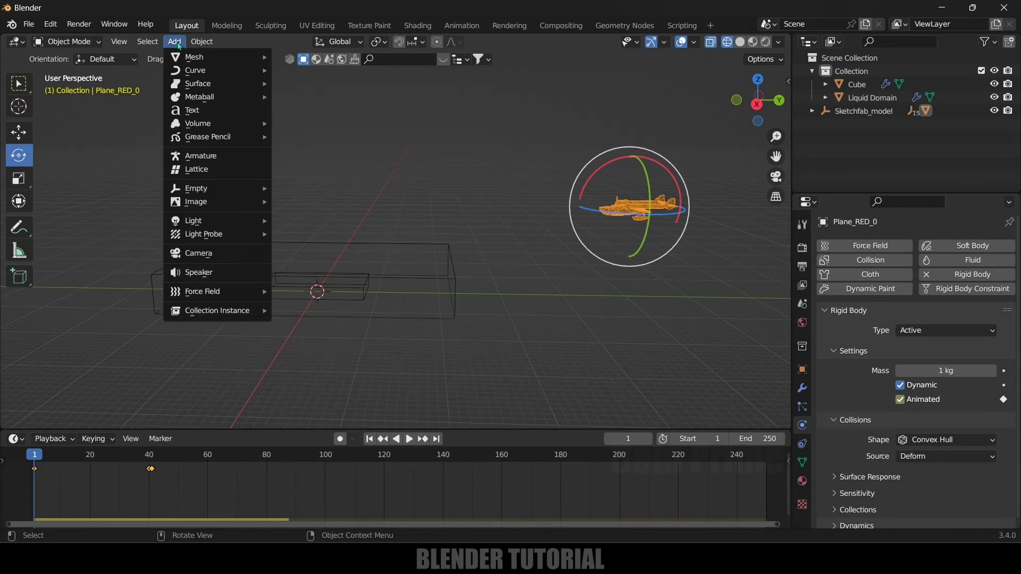
pyautogui.moveTo(191, 58)
pyautogui.click(284, 64)
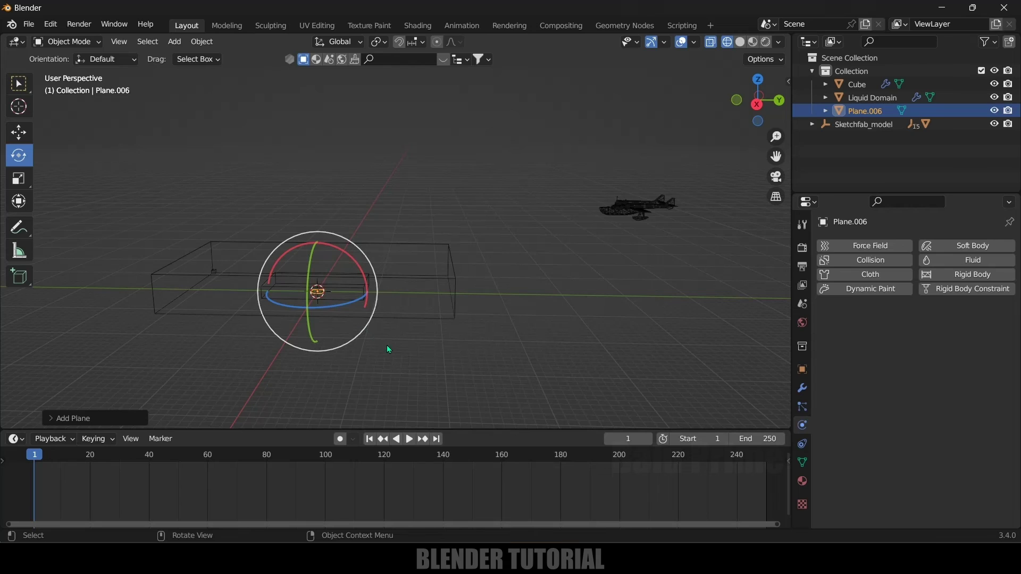
pyautogui.press('s')
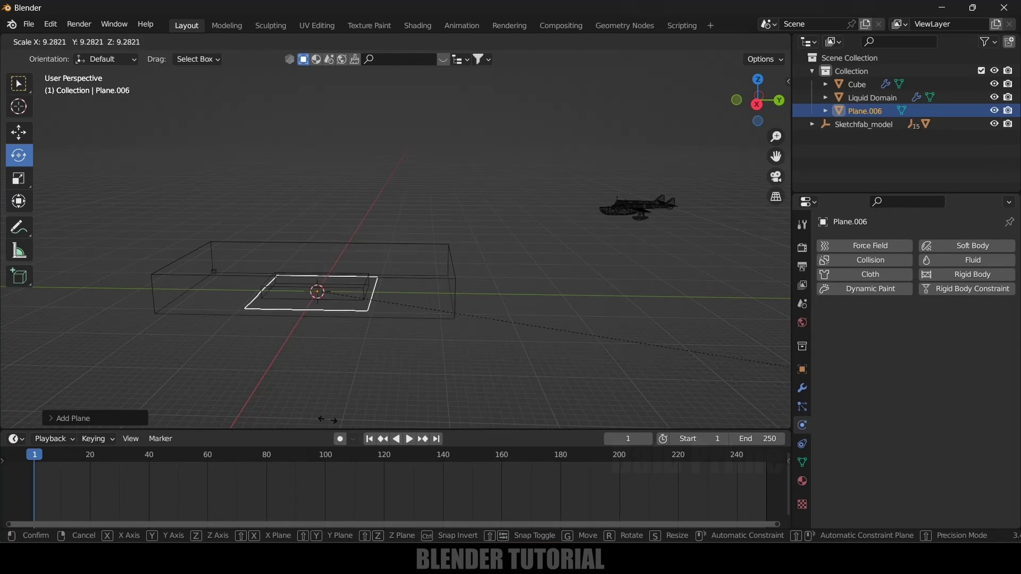
pyautogui.write('5')
pyautogui.press('Return')
pyautogui.click(460, 386)
pyautogui.hotkey('ctrl', 'z')
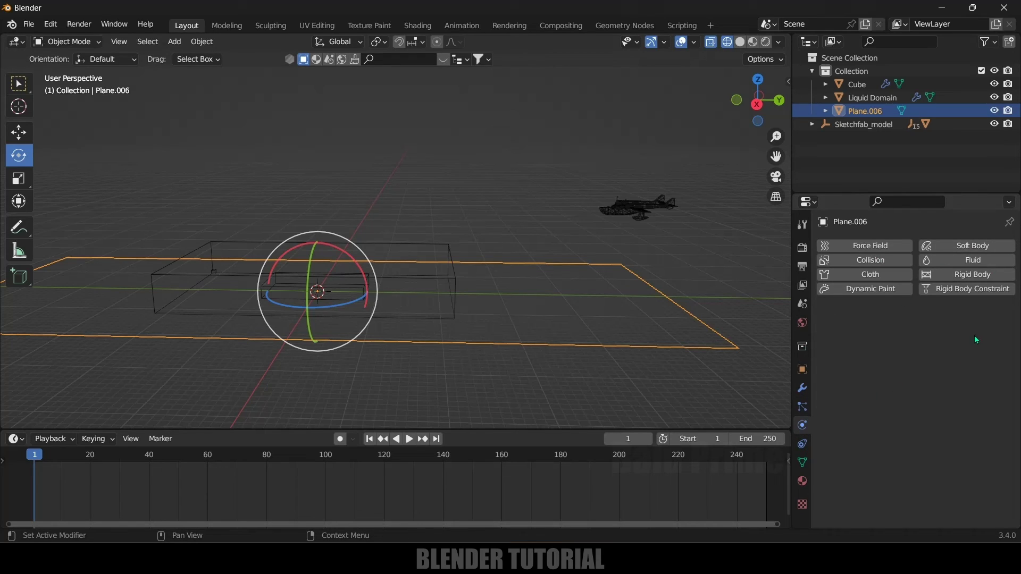
# Make the ground plane a Passive rigid body and play to test the landing
pyautogui.click(959, 276)
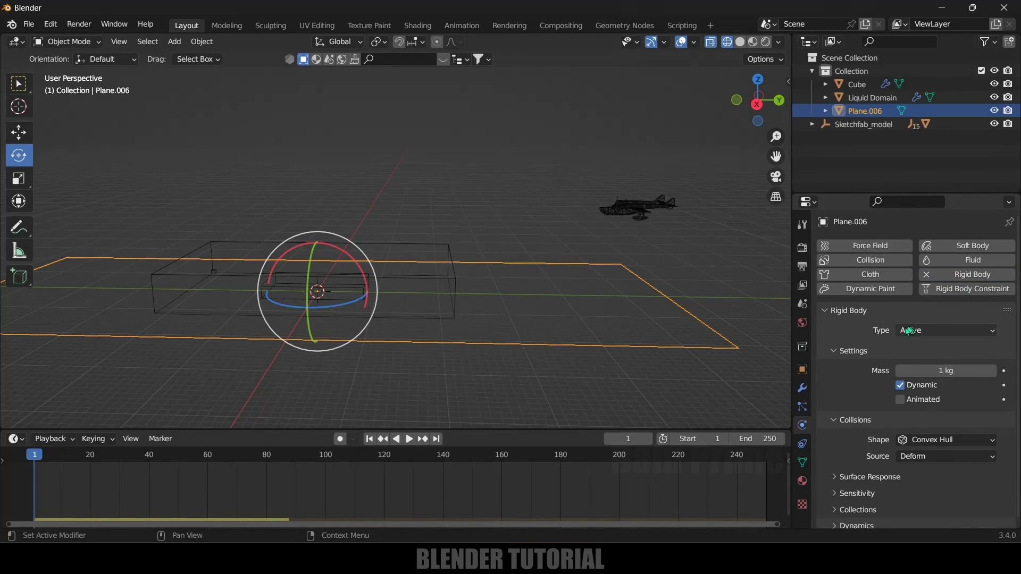
pyautogui.click(915, 333)
pyautogui.click(916, 358)
pyautogui.click(881, 384)
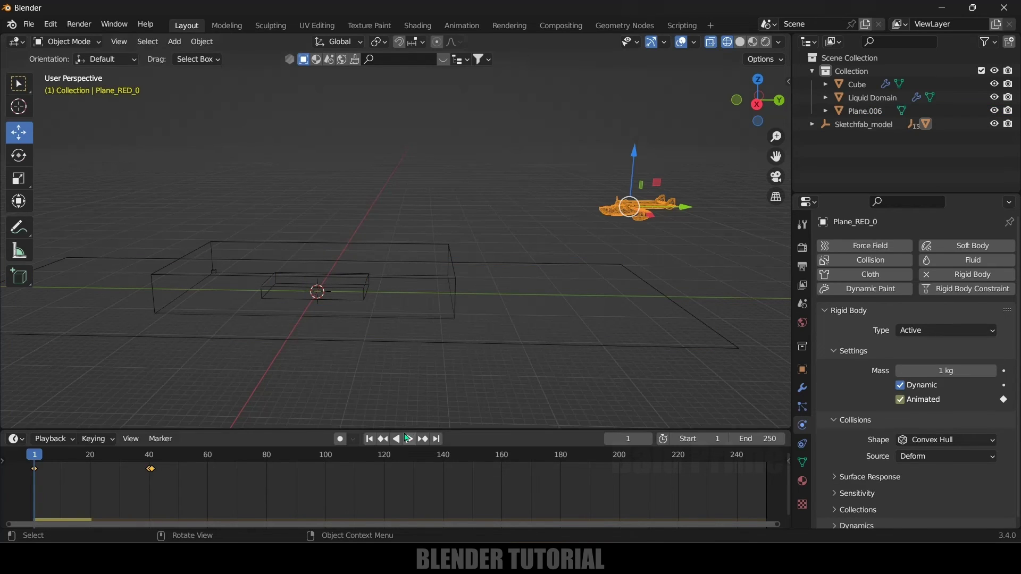
pyautogui.click(407, 438)
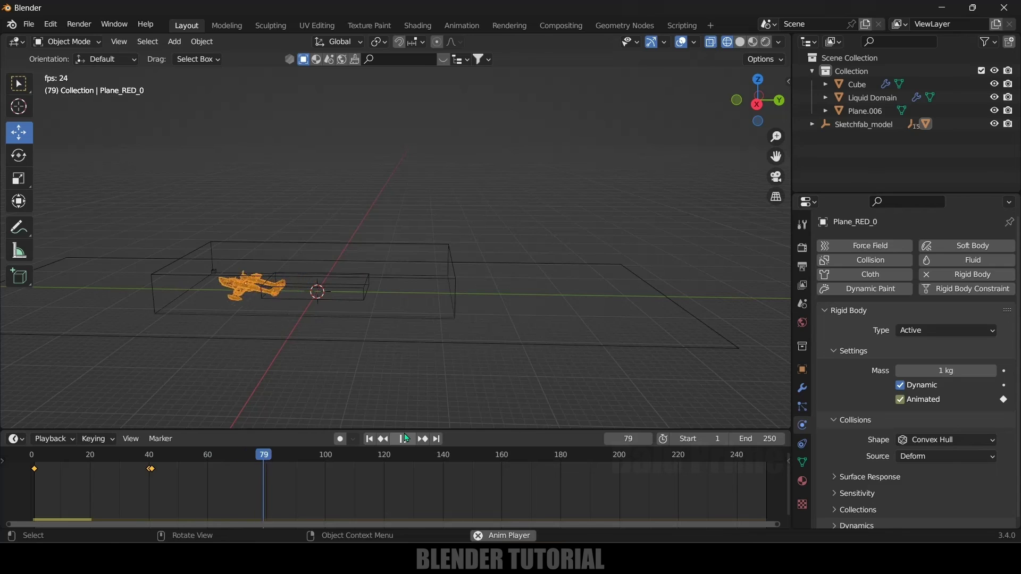
# Move Cube, Liquid Domain and Plane.006 to -14.03 m along Y, then play to frame 139
pyautogui.click(406, 439)
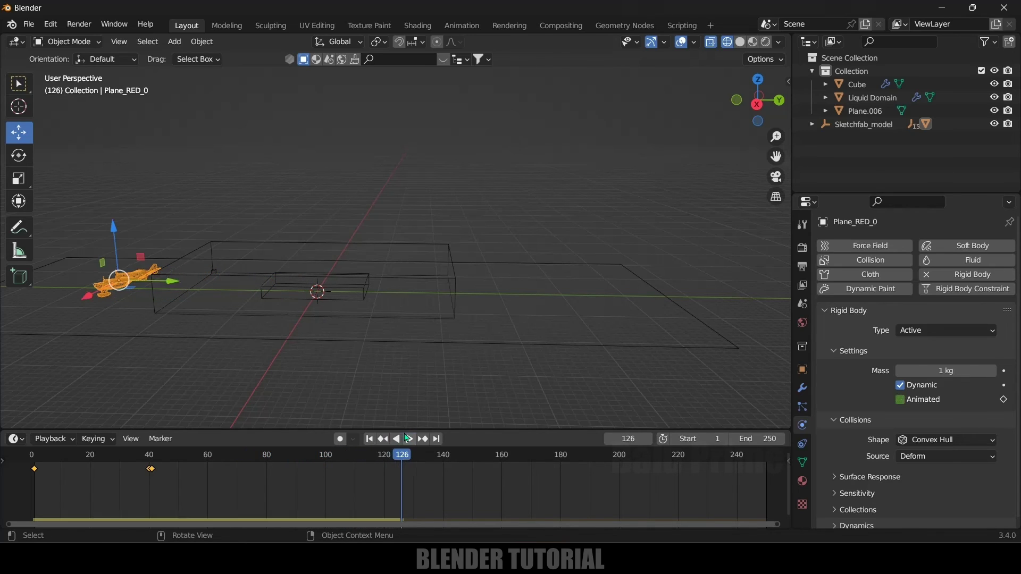
pyautogui.click(369, 439)
pyautogui.moveTo(461, 390); pyautogui.dragTo(201, 233)
pyautogui.moveTo(370, 290); pyautogui.dragTo(305, 290)
pyautogui.click(451, 355)
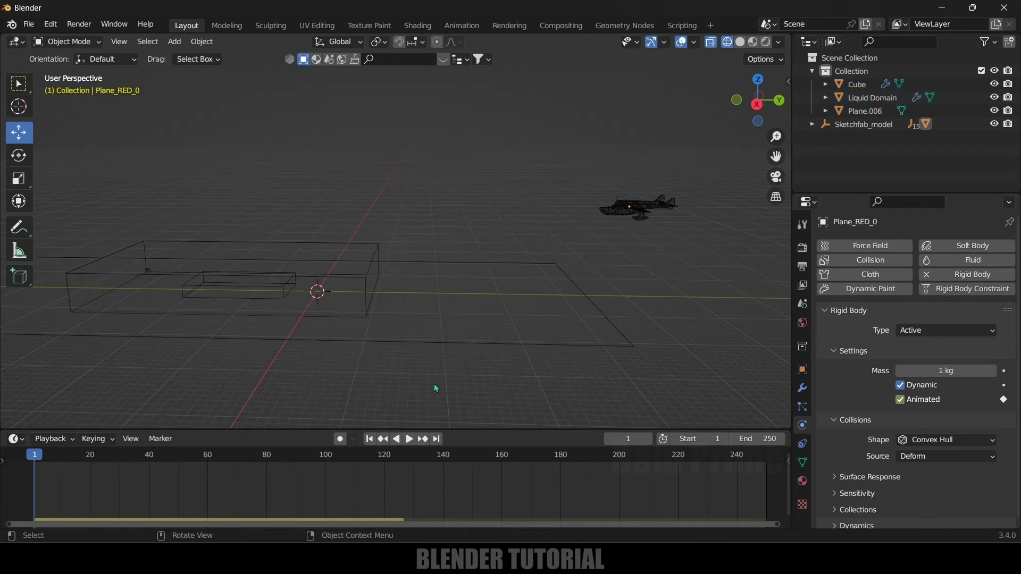
pyautogui.click(409, 439)
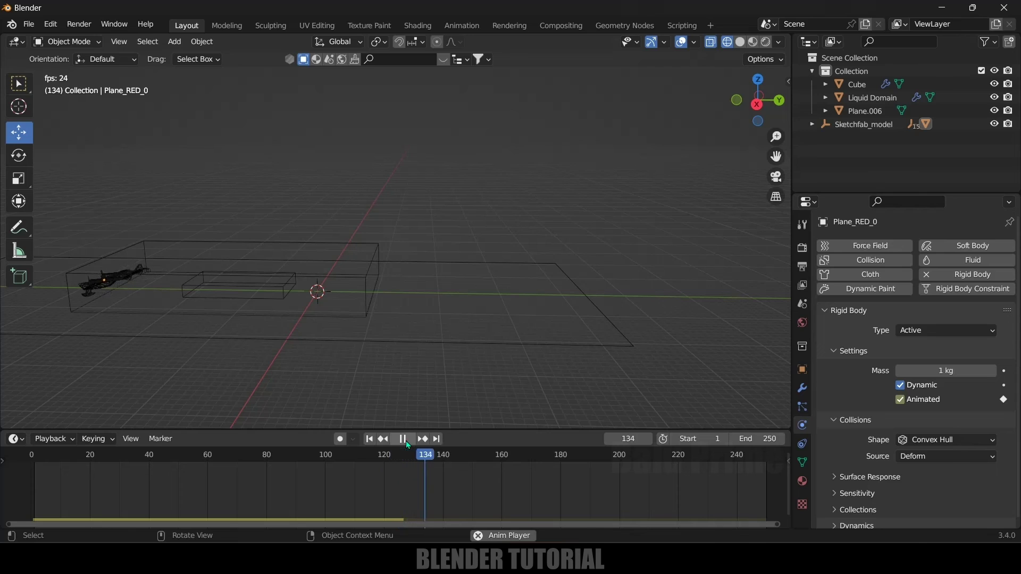
pyautogui.click(406, 441)
# Switch the viewport to Solid shading and orbit around the scene
pyautogui.scroll(-1, 444, 316)
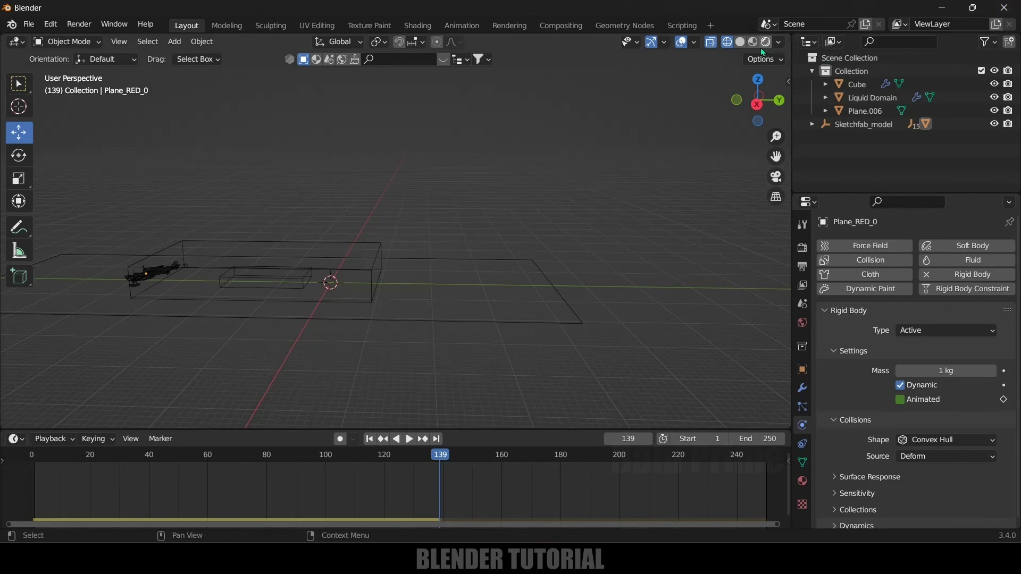
pyautogui.click(742, 42)
pyautogui.moveTo(466, 300)
pyautogui.mouseDown(button='middle')
pyautogui.moveTo(468, 313)
pyautogui.moveTo(454, 312)
pyautogui.mouseUp(button='middle')
pyautogui.click(727, 43)
pyautogui.moveTo(408, 251)
pyautogui.mouseDown(button='middle')
pyautogui.moveTo(569, 229)
pyautogui.moveTo(574, 307)
pyautogui.moveTo(617, 297)
pyautogui.mouseUp(button='middle')
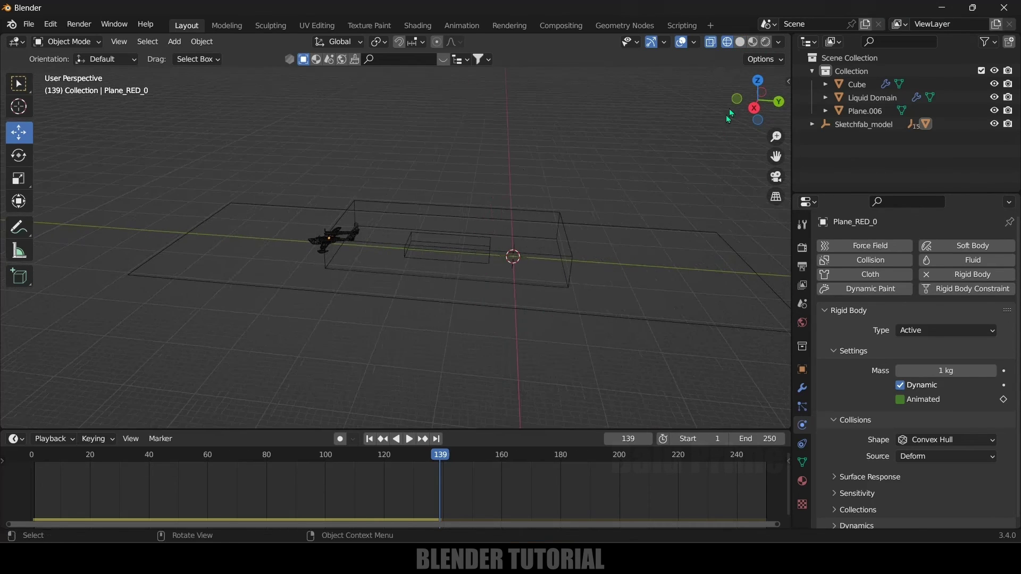
pyautogui.click(741, 43)
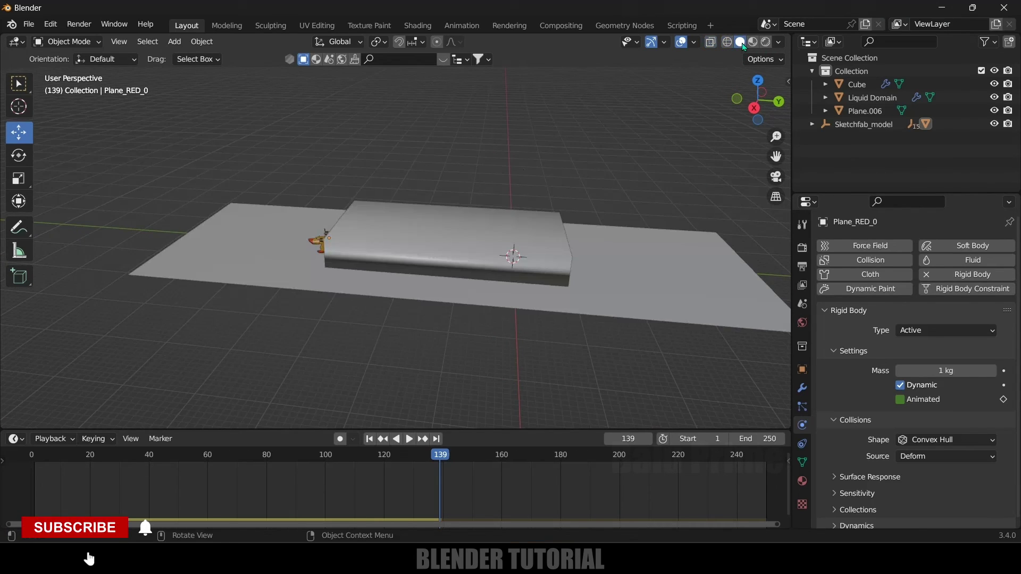
# Set the Liquid Domain's Viewport Display to show as Wire
pyautogui.click(532, 244)
pyautogui.click(802, 369)
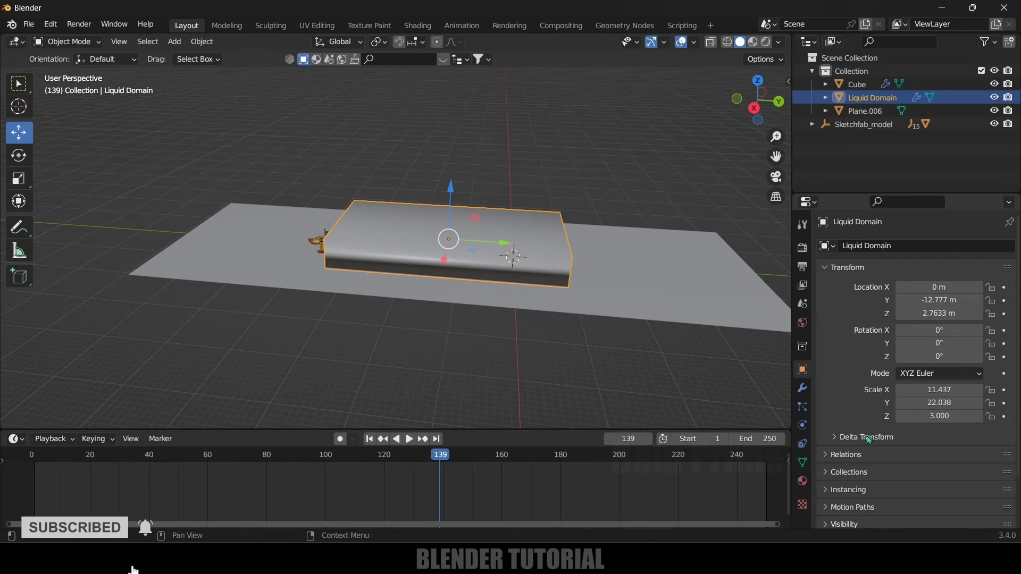
pyautogui.scroll(-3, 867, 437)
pyautogui.click(826, 464)
pyautogui.scroll(-3, 825, 462)
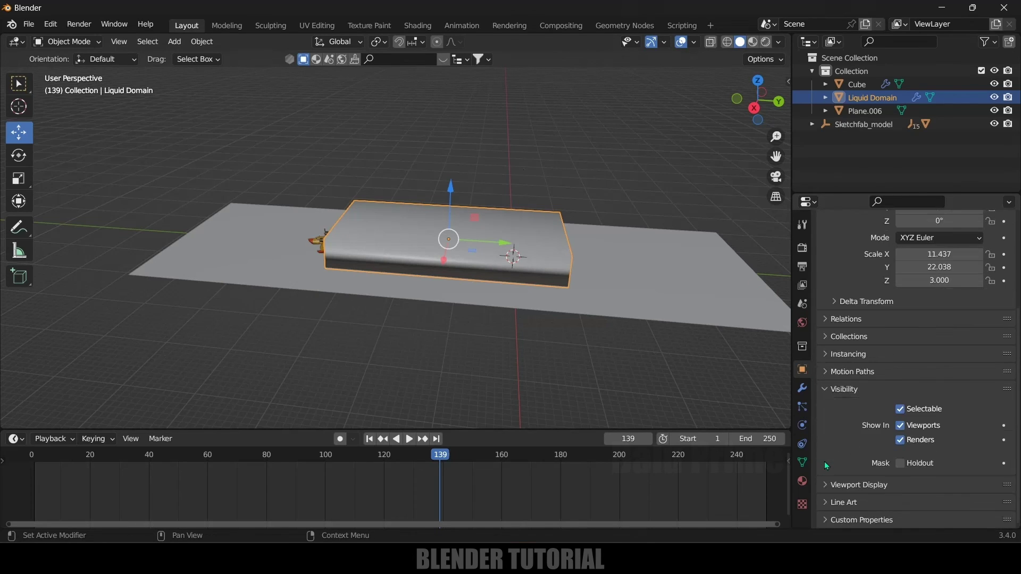
pyautogui.click(825, 485)
pyautogui.scroll(-6, 837, 483)
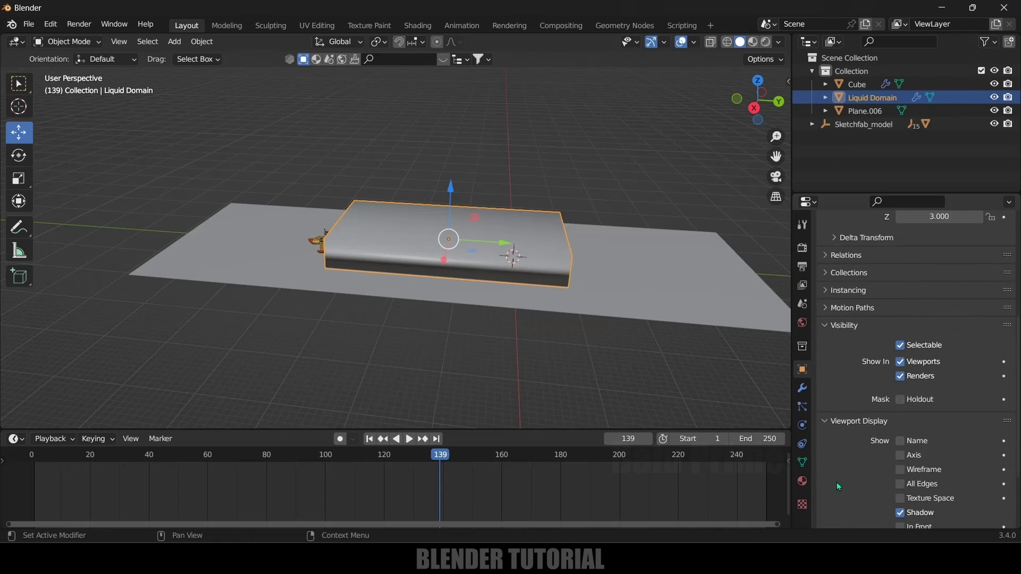
pyautogui.click(925, 472)
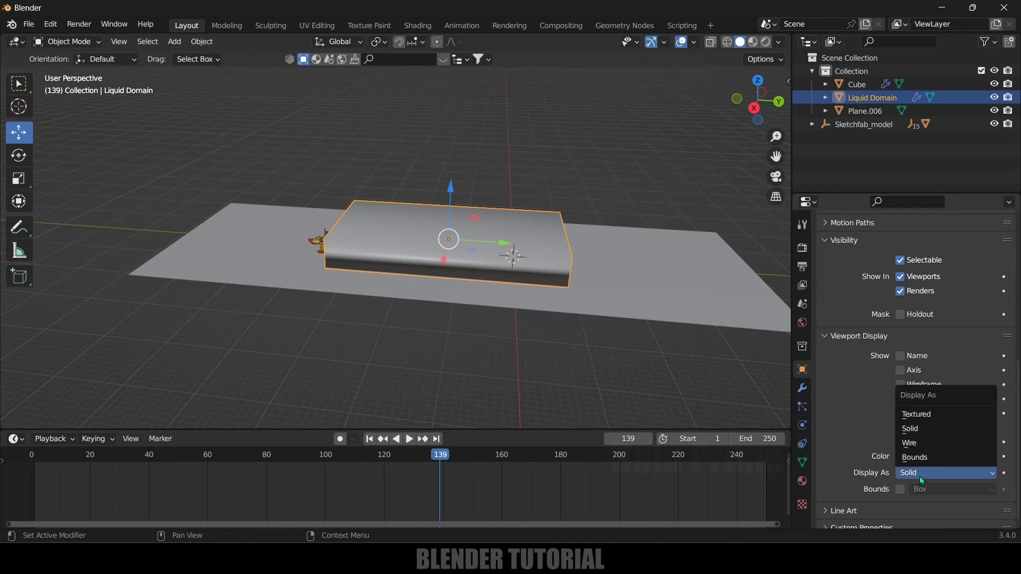
pyautogui.click(915, 443)
# Replay the landing from frame 1, rewind, and select the ground plane Plane.006
pyautogui.moveTo(612, 276); pyautogui.dragTo(532, 282, button='middle')
pyautogui.click(371, 438)
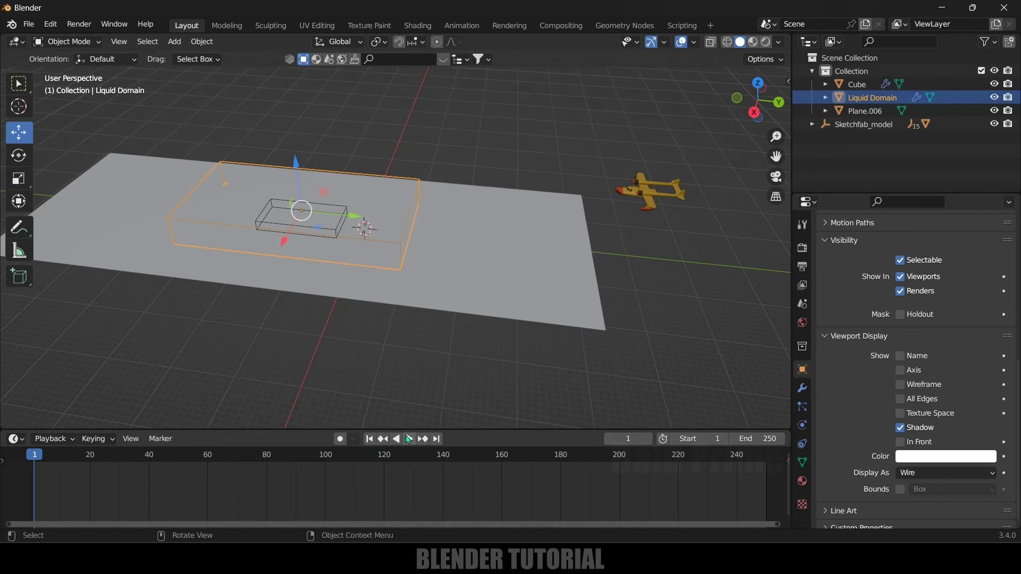
pyautogui.click(409, 440)
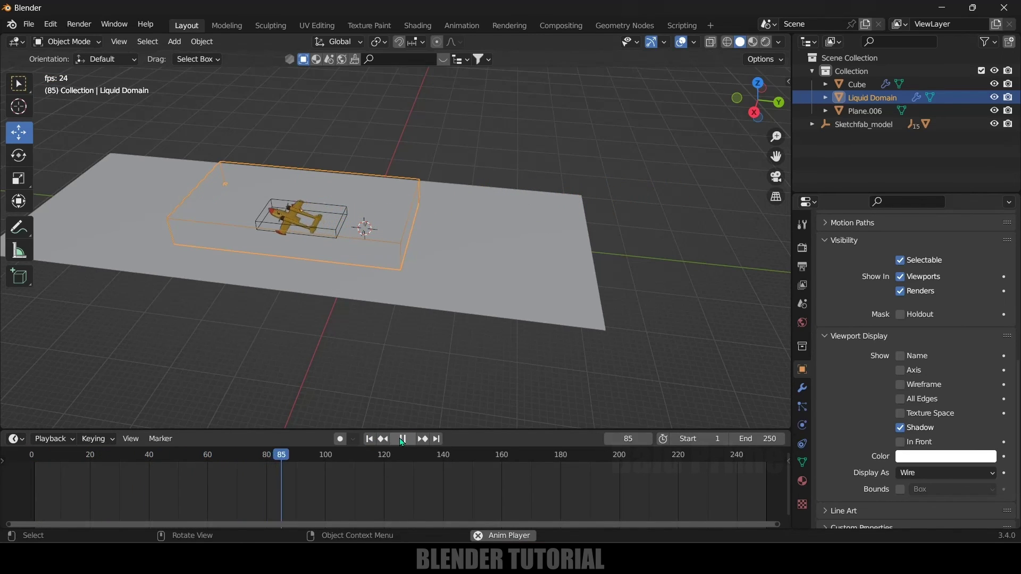
pyautogui.click(400, 440)
pyautogui.click(369, 439)
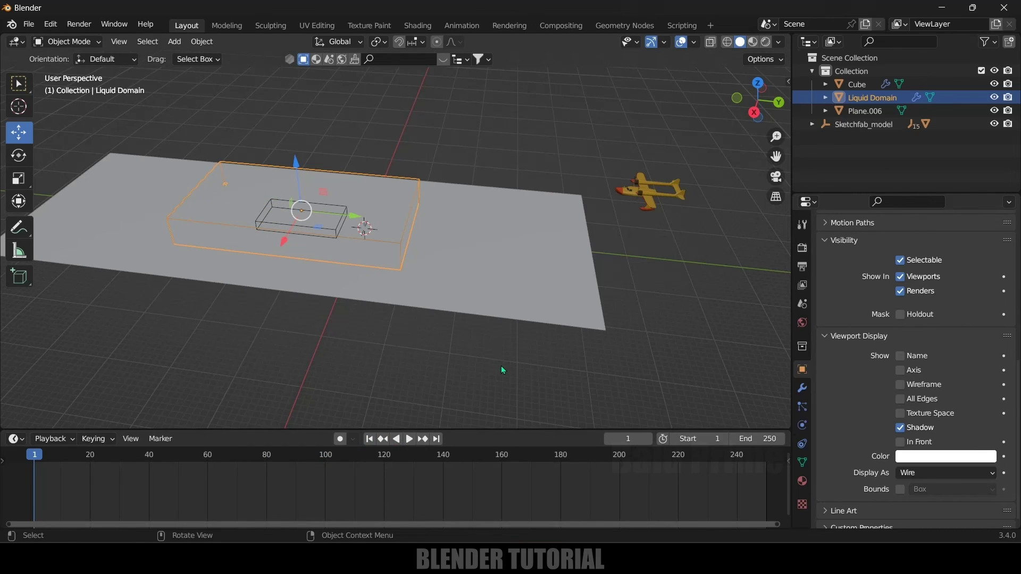
pyautogui.click(514, 314)
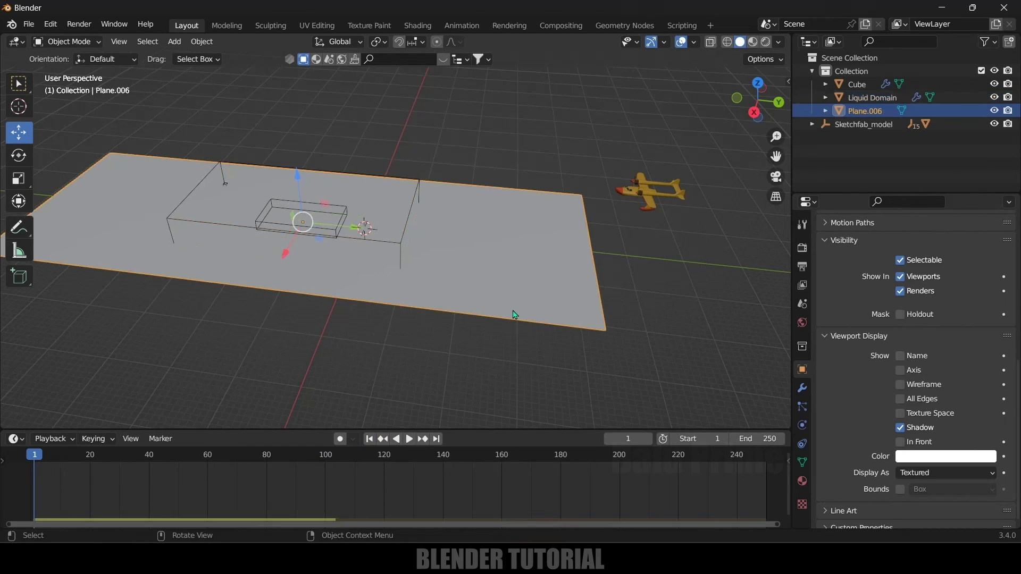
# Set the ground plane's Surface Response friction to 0.750 and play to frame 188
pyautogui.click(802, 426)
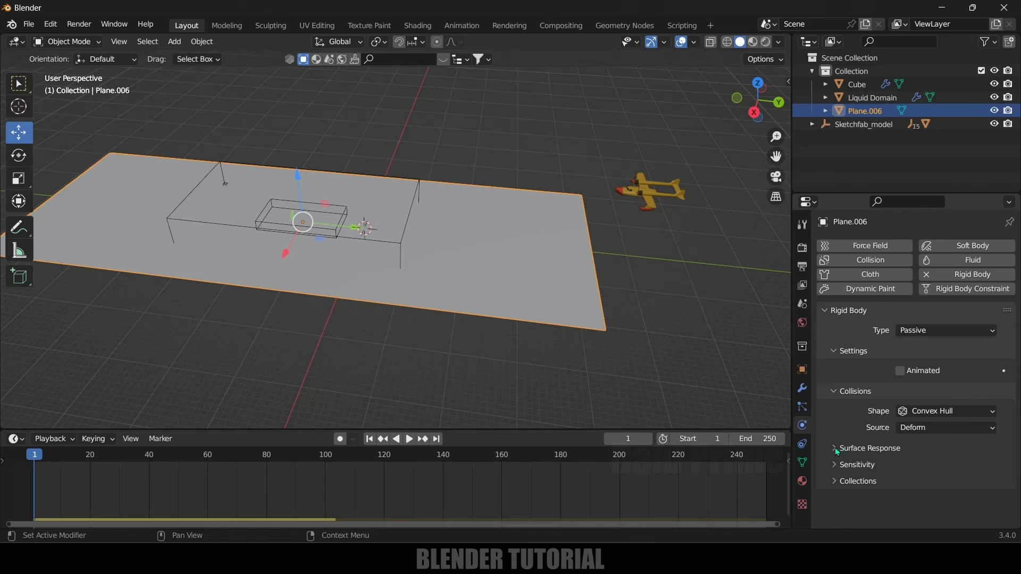
pyautogui.click(837, 451)
pyautogui.moveTo(952, 464); pyautogui.dragTo(964, 464)
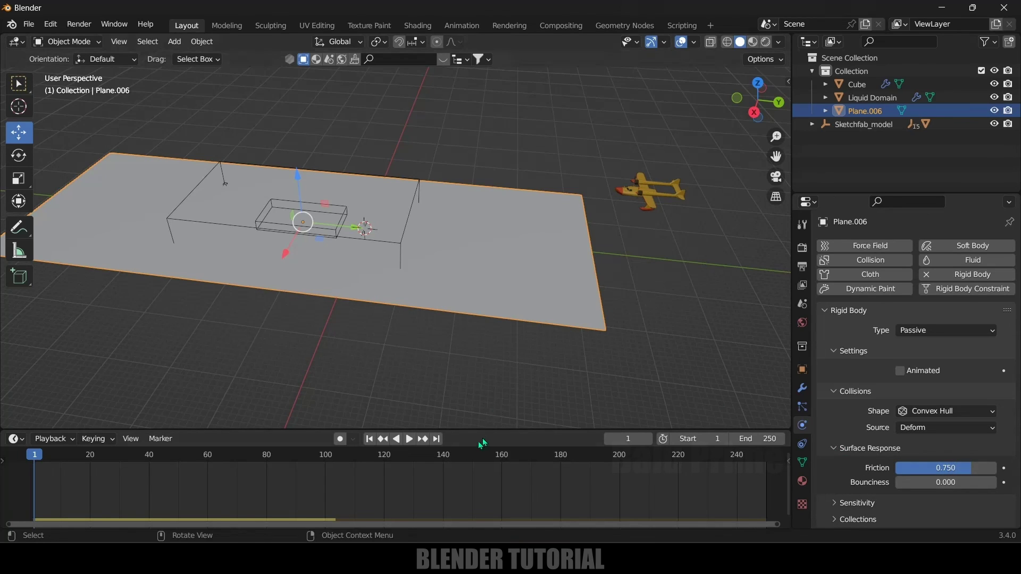
pyautogui.click(407, 441)
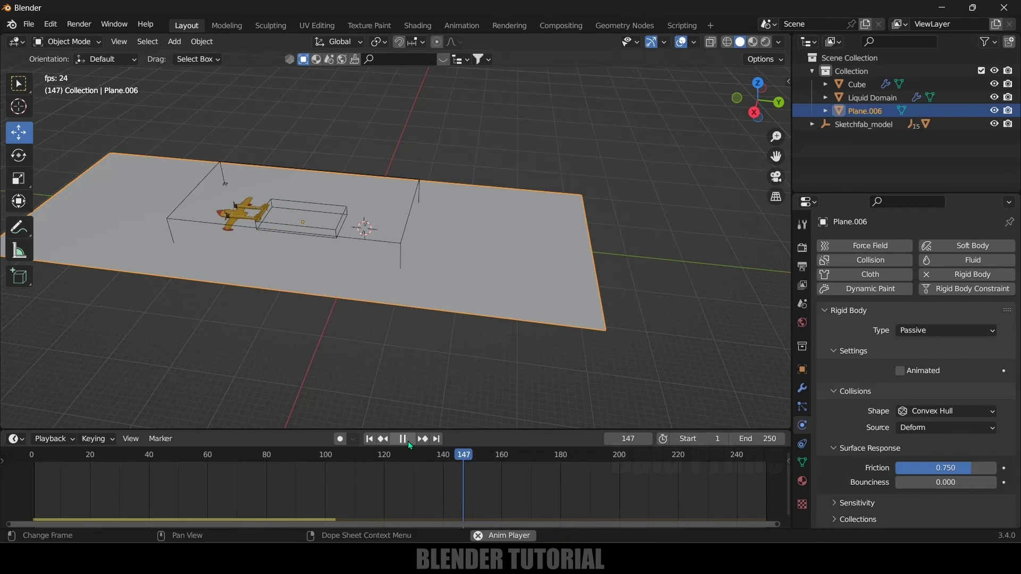
pyautogui.click(404, 440)
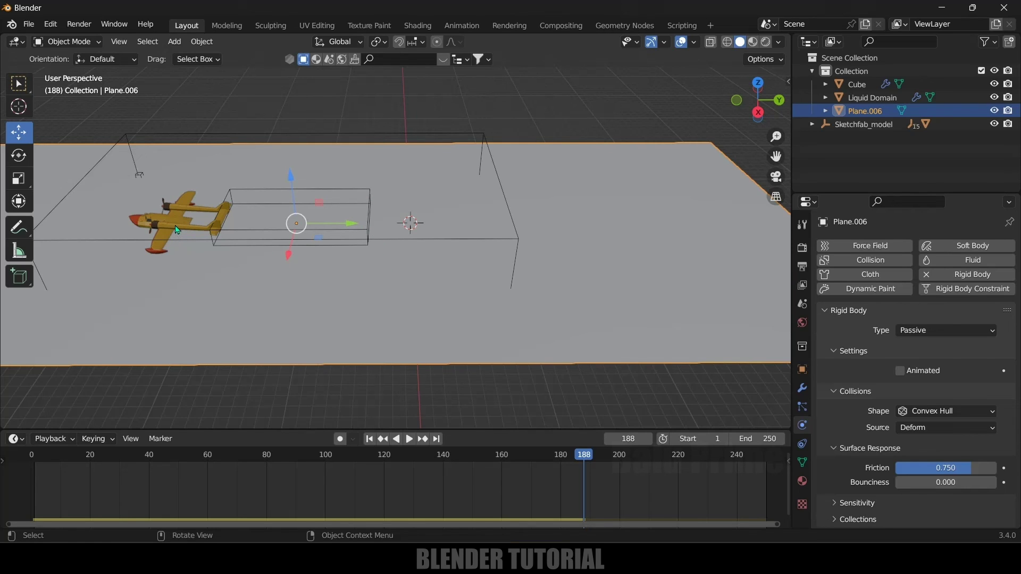
# Select the airplane Plane_RED_0 and add Fluid physics to it
pyautogui.hotkey('alt', 'a')
pyautogui.moveTo(179, 232); pyautogui.dragTo(259, 232, button='middle')
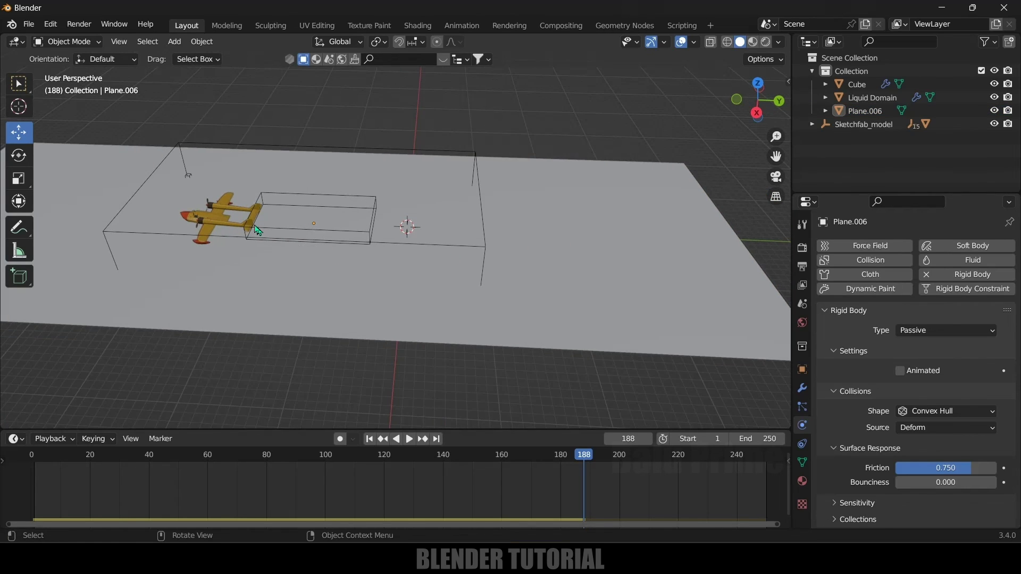
pyautogui.click(216, 212)
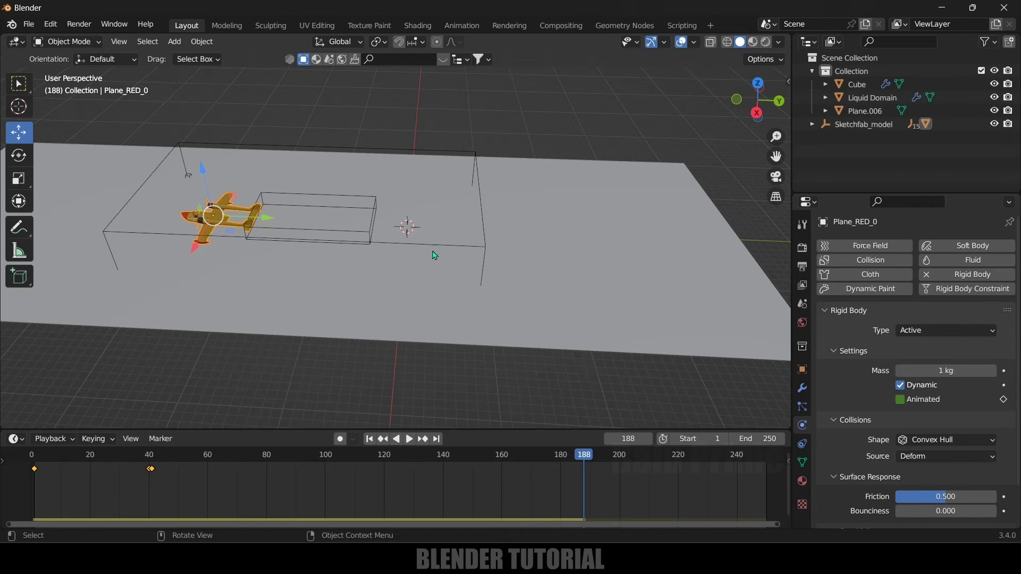
pyautogui.click(556, 380)
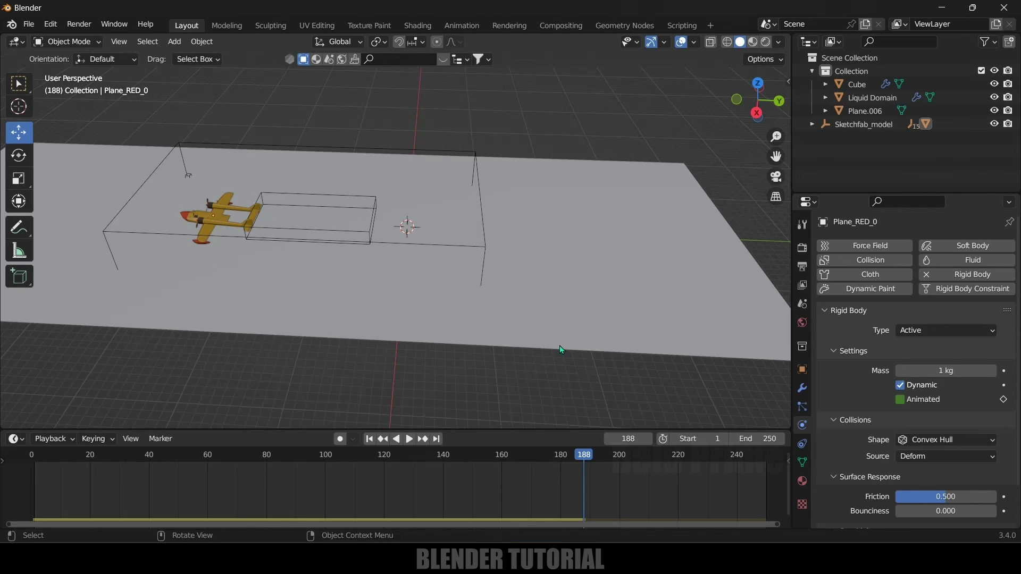
pyautogui.click(577, 277)
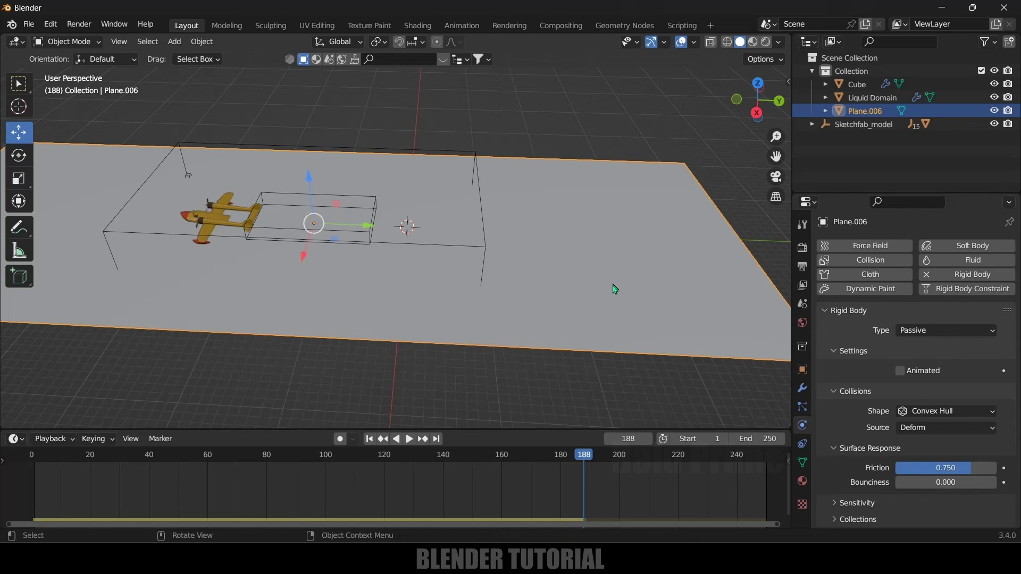
pyautogui.click(446, 379)
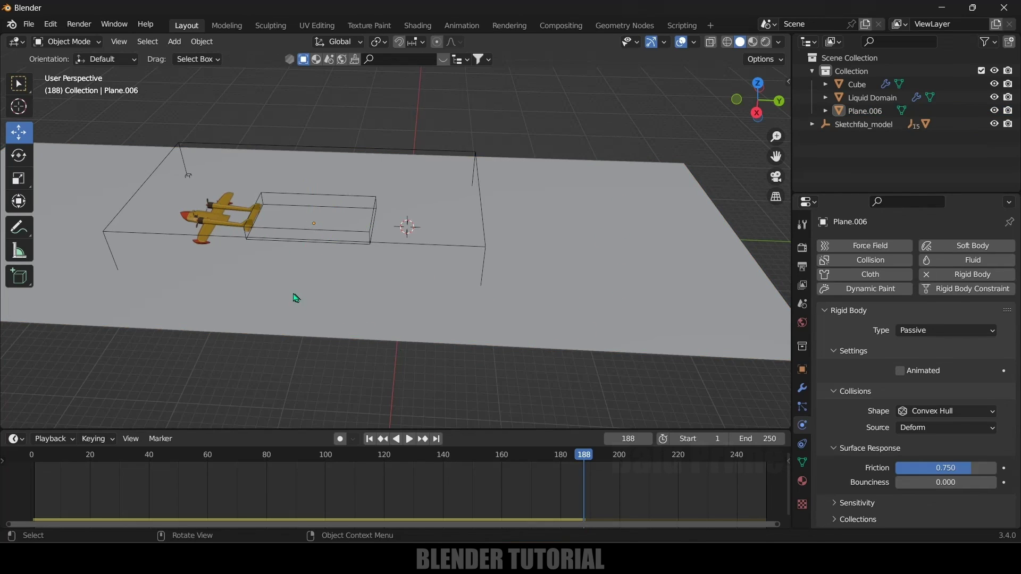
pyautogui.click(217, 220)
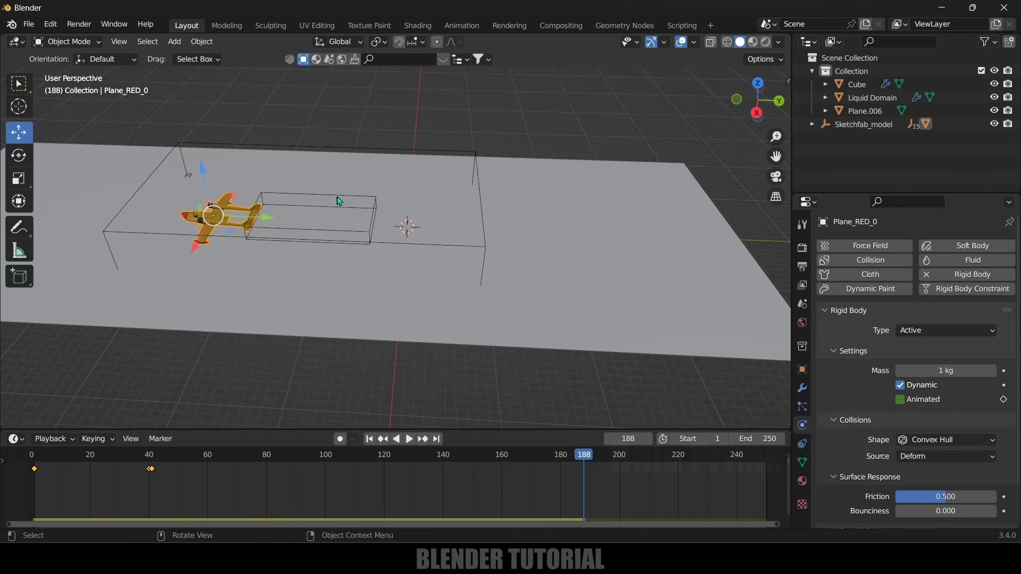
pyautogui.click(280, 177)
pyautogui.click(213, 225)
pyautogui.click(961, 261)
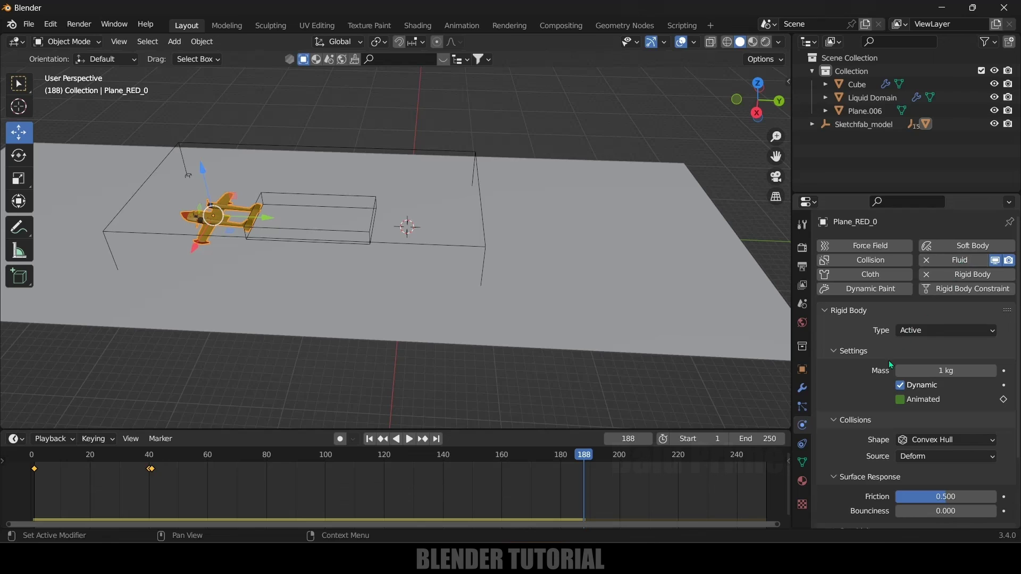
pyautogui.scroll(-4, 884, 476)
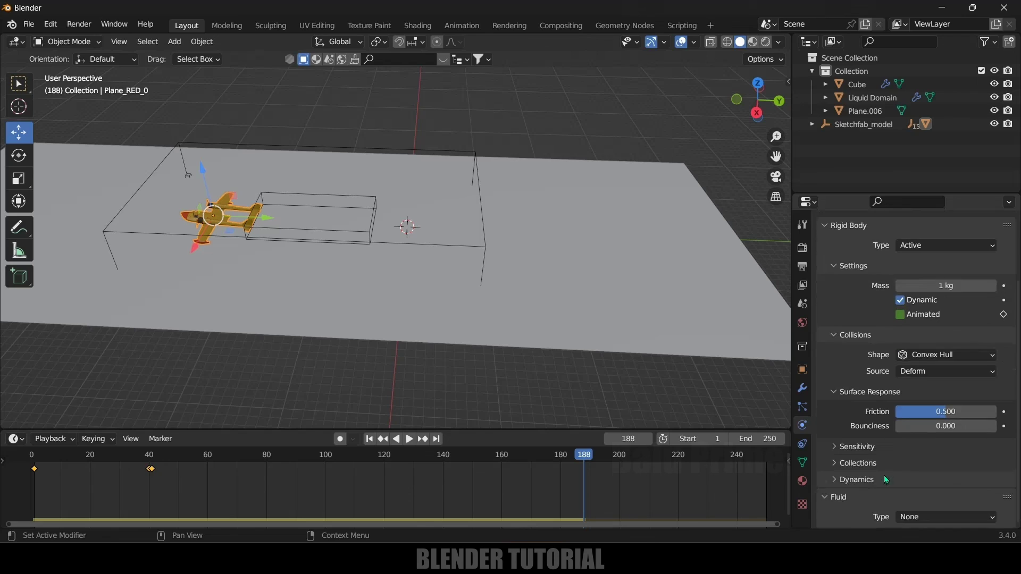
# Set the airplane's Fluid Type to Effector with 6 Sampling Substeps, then pan toward it
pyautogui.click(938, 519)
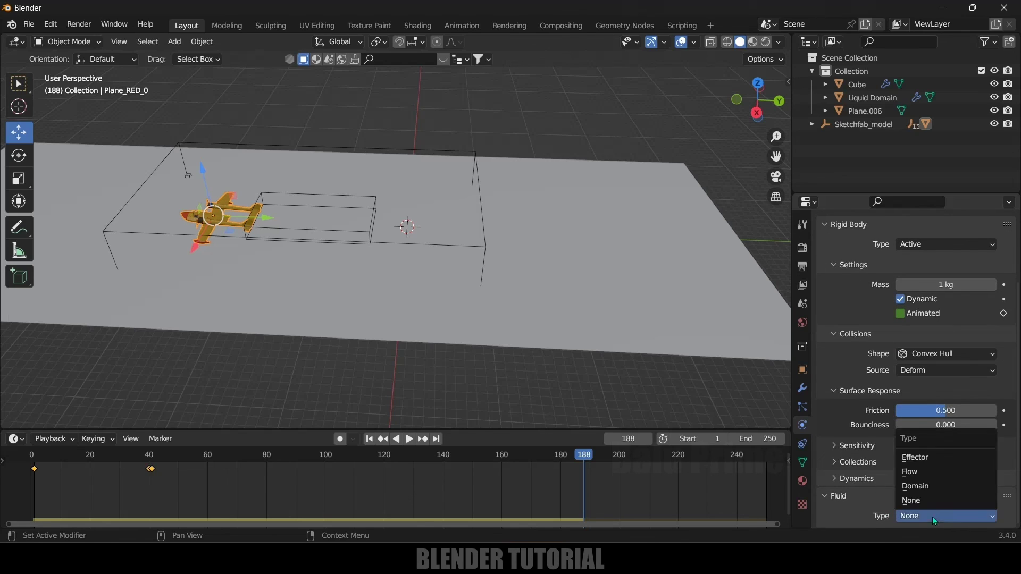
pyautogui.click(918, 465)
pyautogui.scroll(-5, 870, 496)
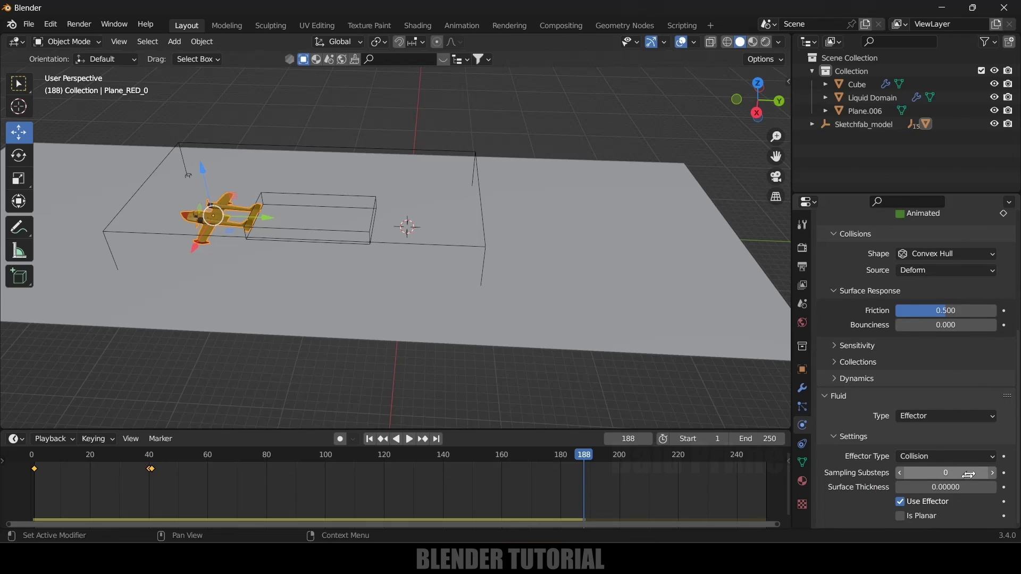
pyautogui.click(962, 477)
pyautogui.write('6')
pyautogui.press('Return')
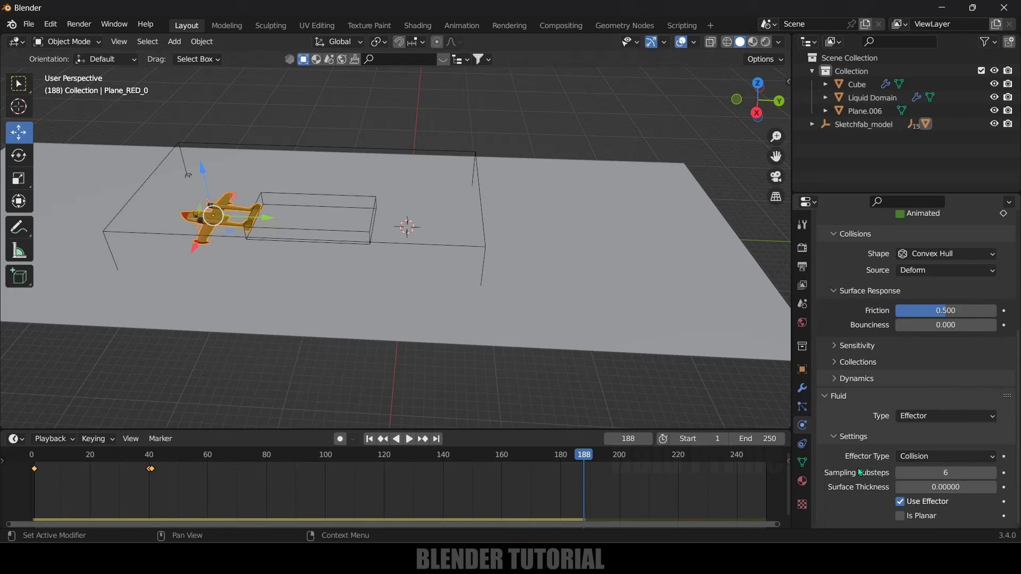
pyautogui.keyDown('shift'); pyautogui.moveTo(392, 213); pyautogui.dragTo(670, 172, button='middle'); pyautogui.keyUp('shift')
# Save the project as aero.blend and Bake All on the Liquid Domain's cache
pyautogui.click(655, 143)
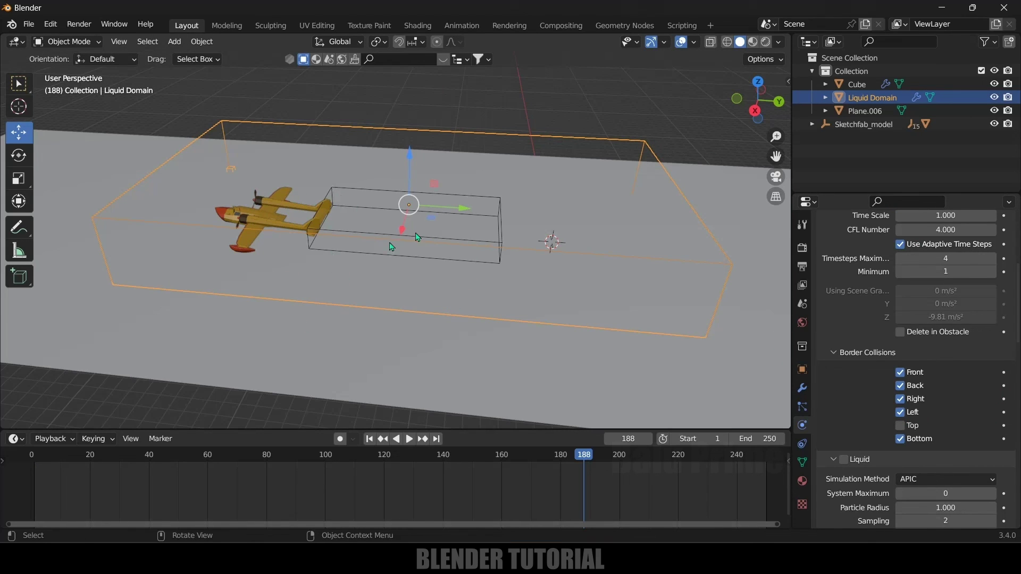
pyautogui.hotkey('ctrl', 's')
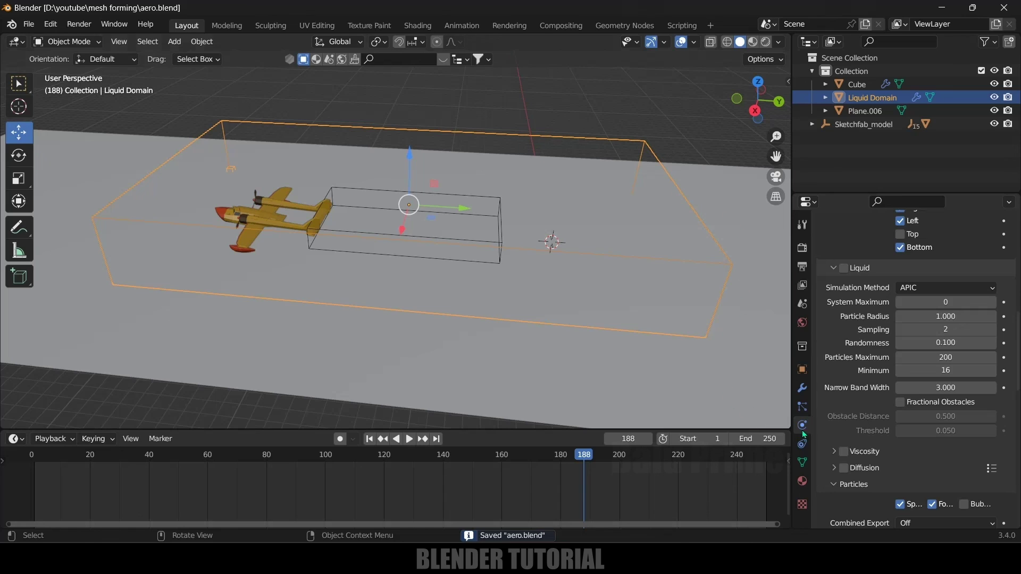
pyautogui.scroll(-20, 862, 429)
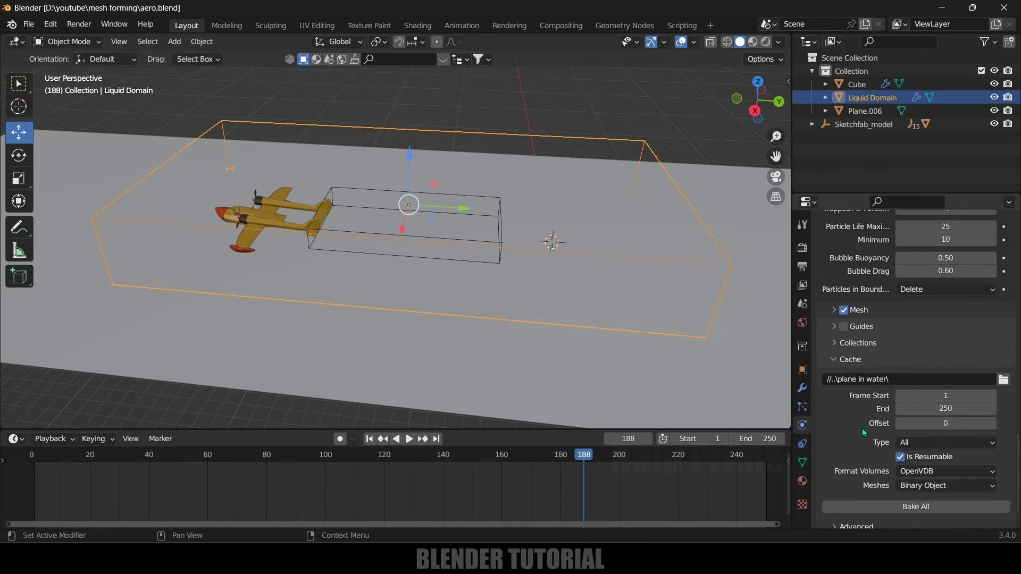
pyautogui.scroll(-3, 863, 429)
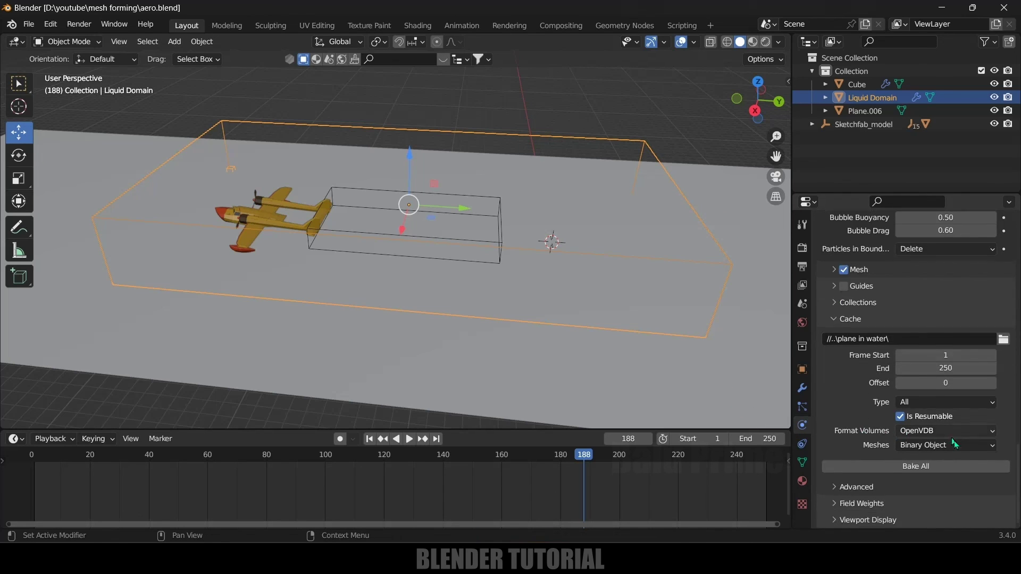
pyautogui.click(915, 466)
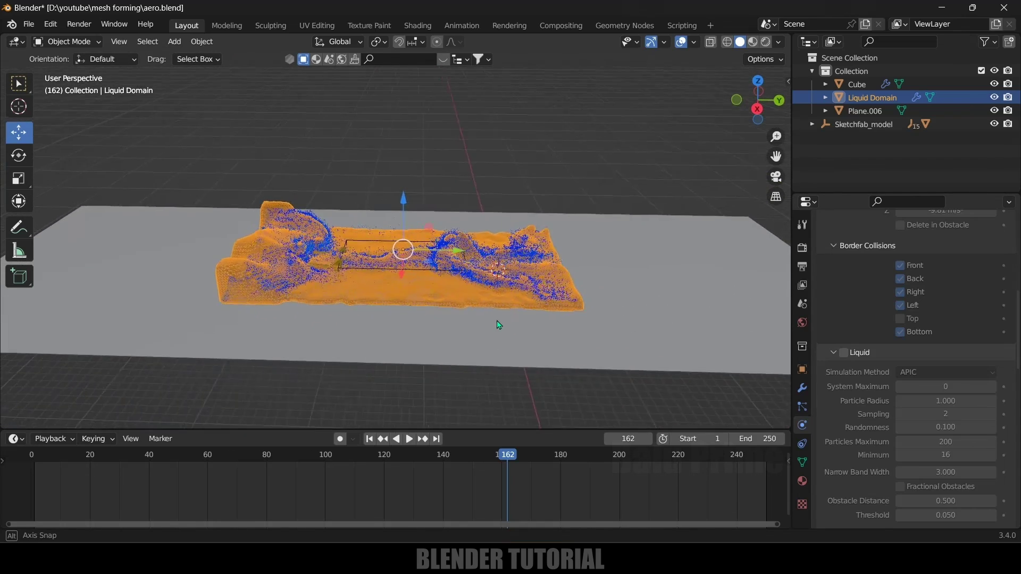
pyautogui.moveTo(499, 325); pyautogui.dragTo(492, 325, button='middle')
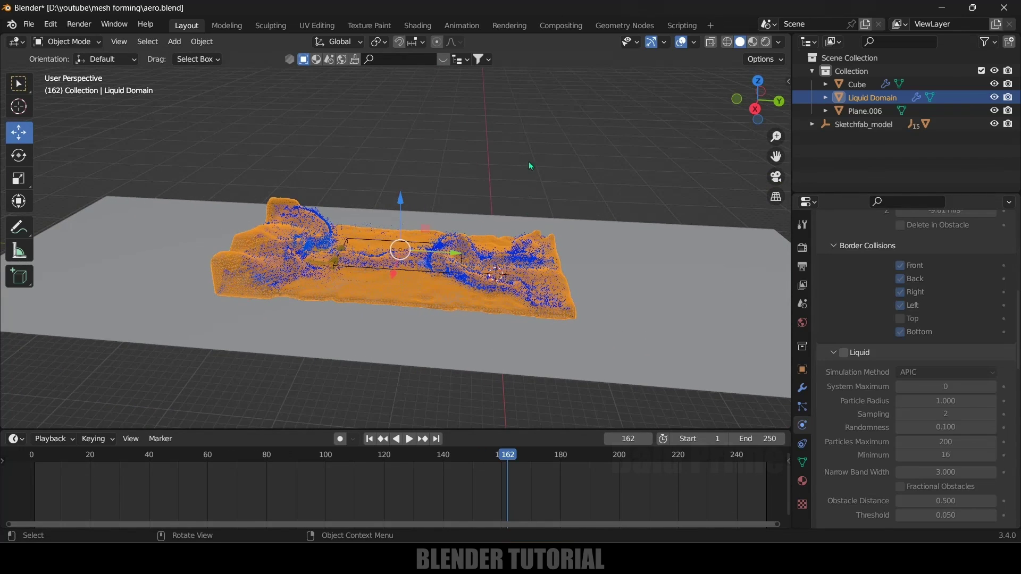
# Set the Liquid Domain's Display As to Solid and play back the baked splash
pyautogui.click(390, 197)
pyautogui.click(380, 302)
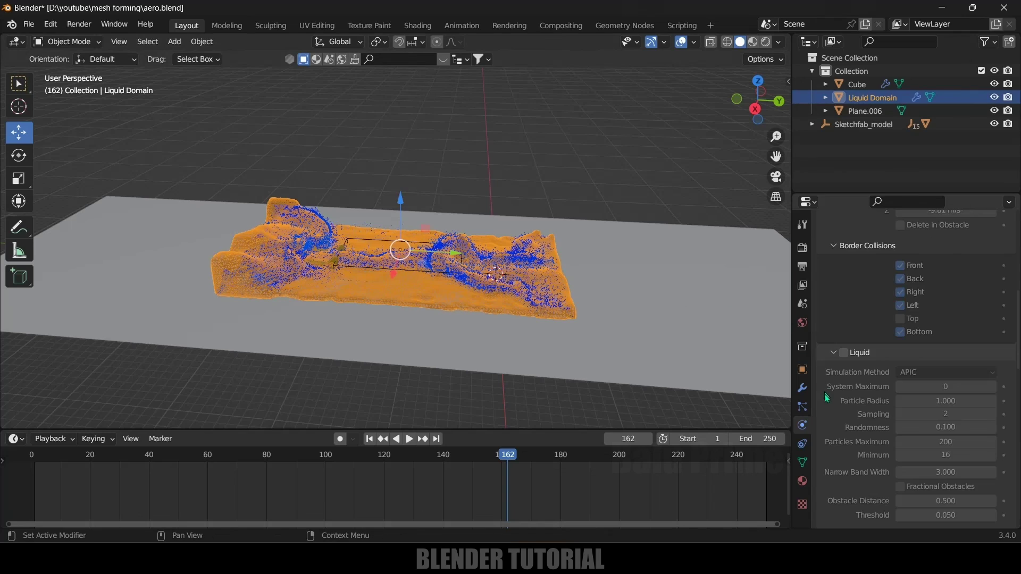
pyautogui.click(801, 370)
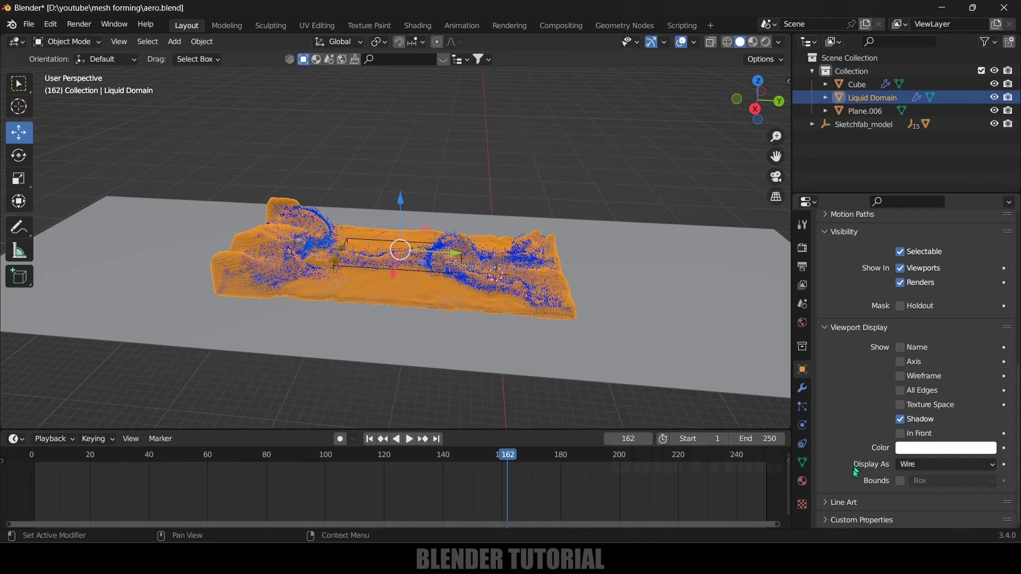
pyautogui.click(921, 468)
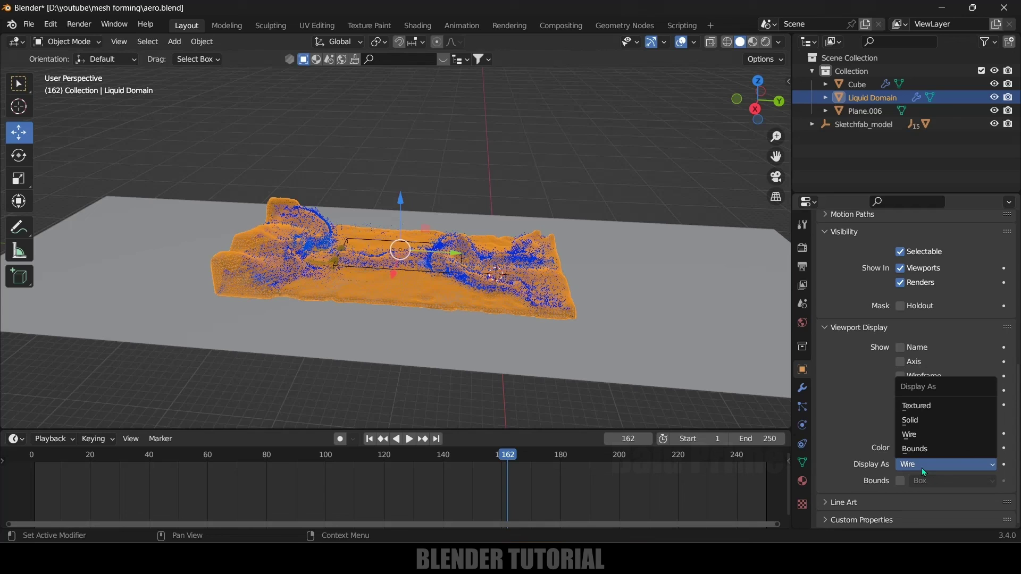
pyautogui.click(919, 421)
pyautogui.click(471, 198)
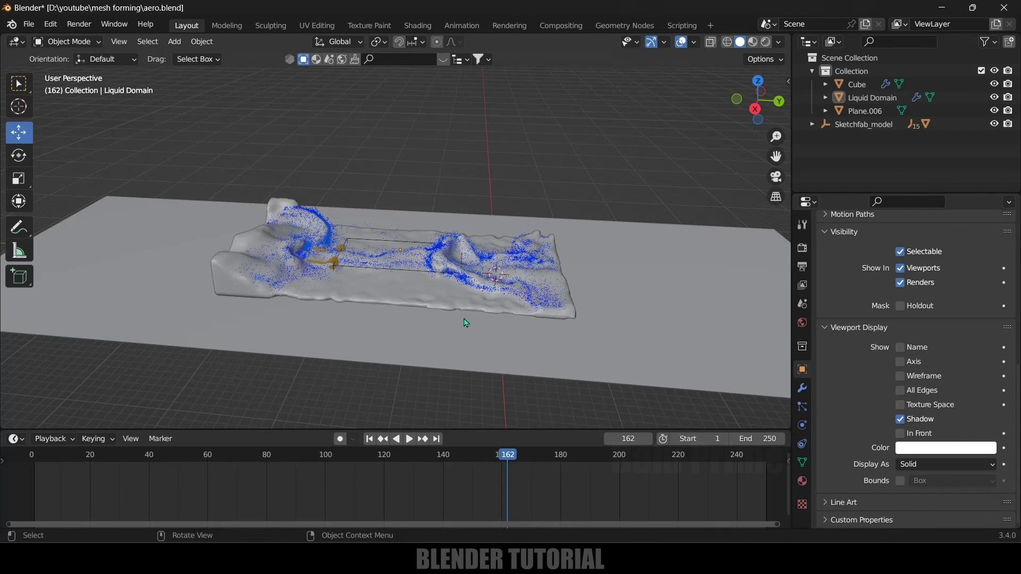
pyautogui.click(409, 439)
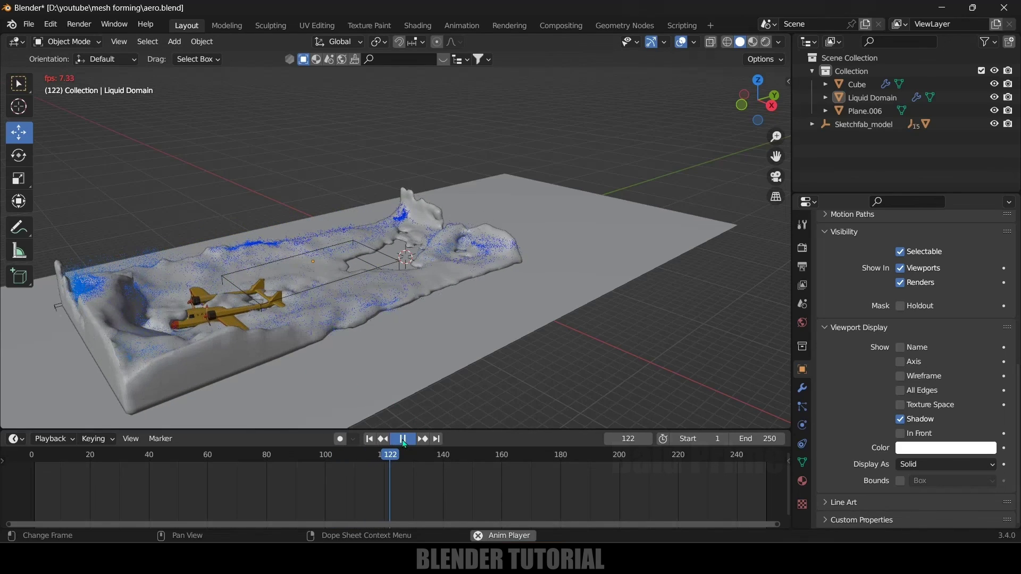
# Stop playback at frame 122 and orbit, zoom and pan close to the airplane's splash
pyautogui.press('space')
pyautogui.moveTo(546, 342); pyautogui.dragTo(457, 342, button='middle')
pyautogui.scroll(5, 328, 298)
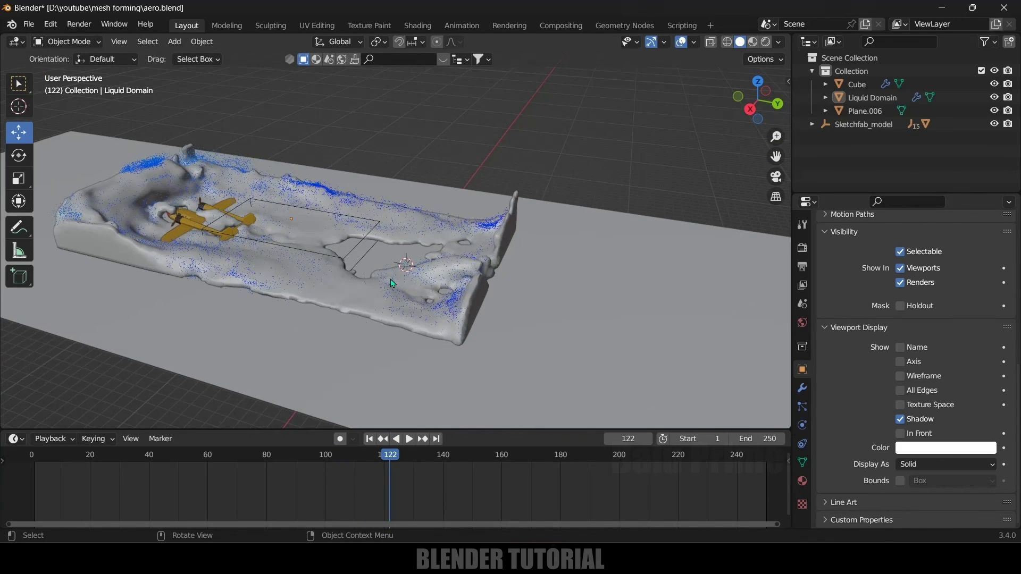
pyautogui.moveTo(240, 284); pyautogui.dragTo(514, 287, button='middle')
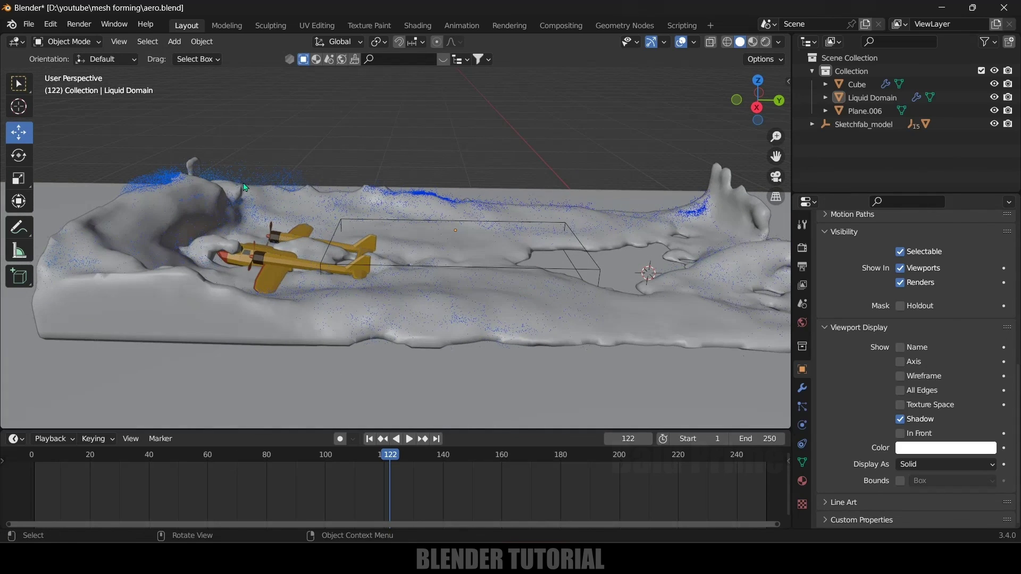
pyautogui.scroll(4, 217, 165)
pyautogui.keyDown('shift'); pyautogui.moveTo(229, 178); pyautogui.dragTo(326, 237, button='middle'); pyautogui.keyUp('shift')
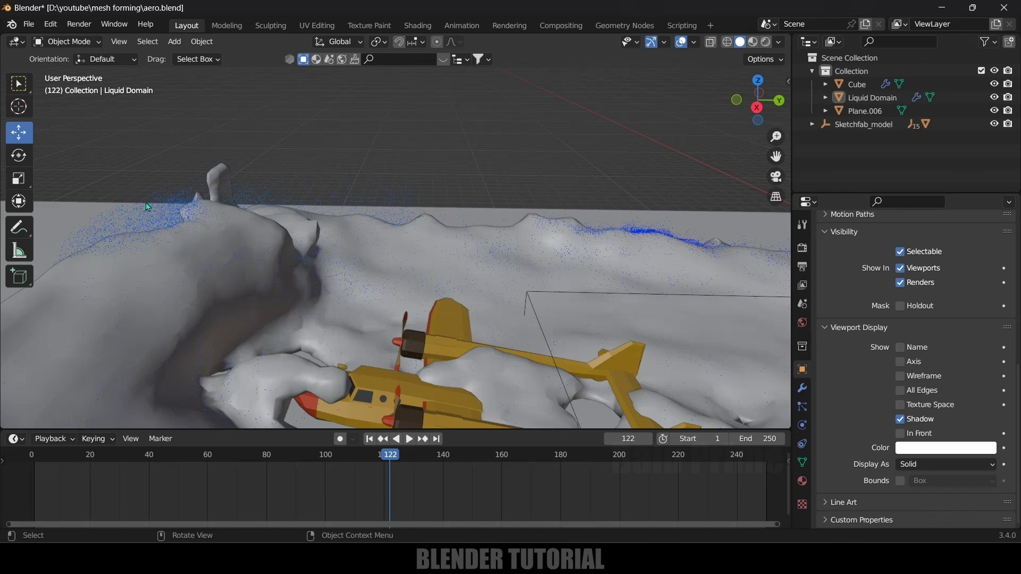
pyautogui.scroll(-6, 189, 200)
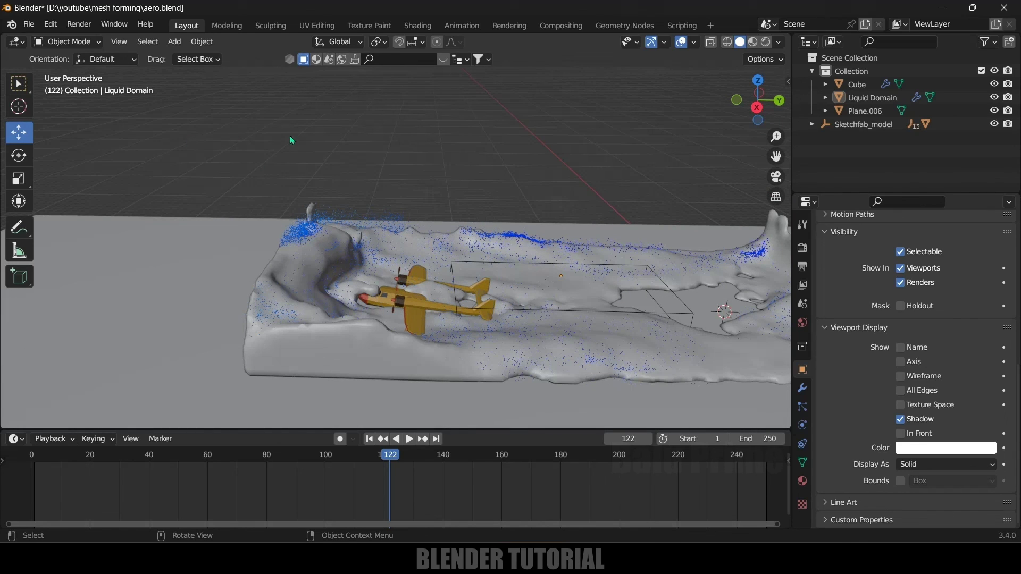
# Add an Ico Sphere, frame it in the view, and enter Edit Mode
pyautogui.click(180, 48)
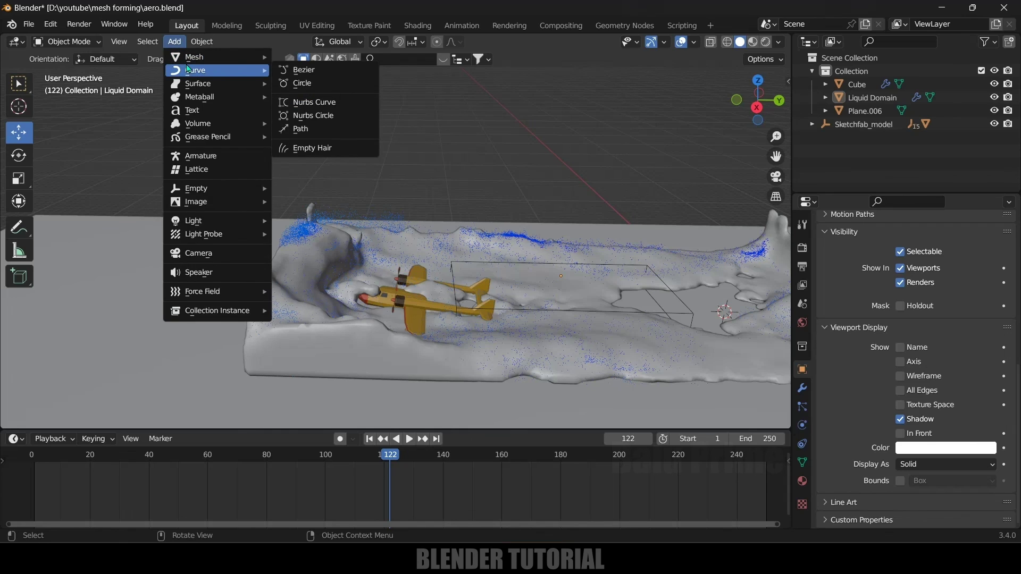
pyautogui.moveTo(206, 61)
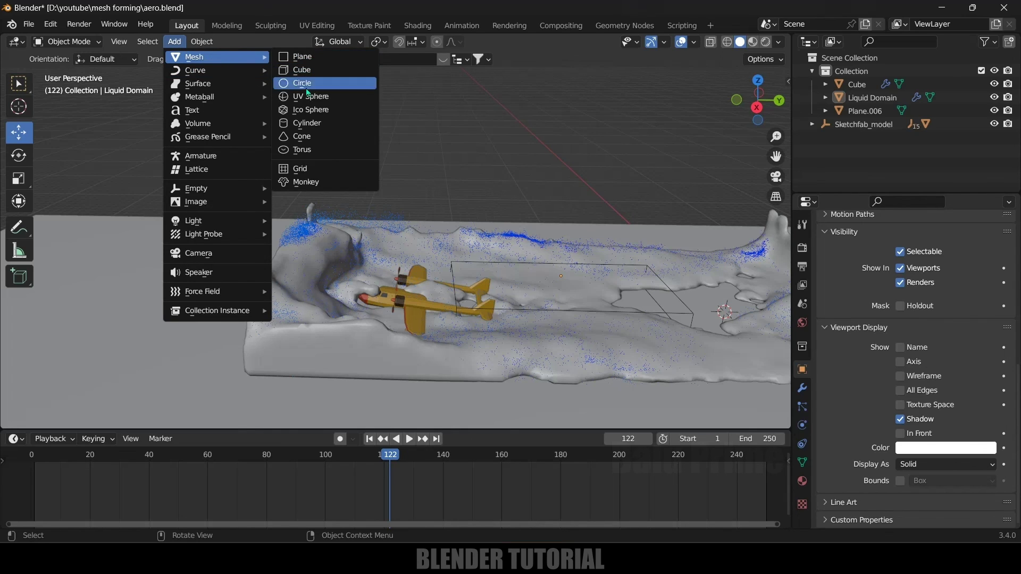
pyautogui.click(297, 112)
pyautogui.press('KP_Decimal')
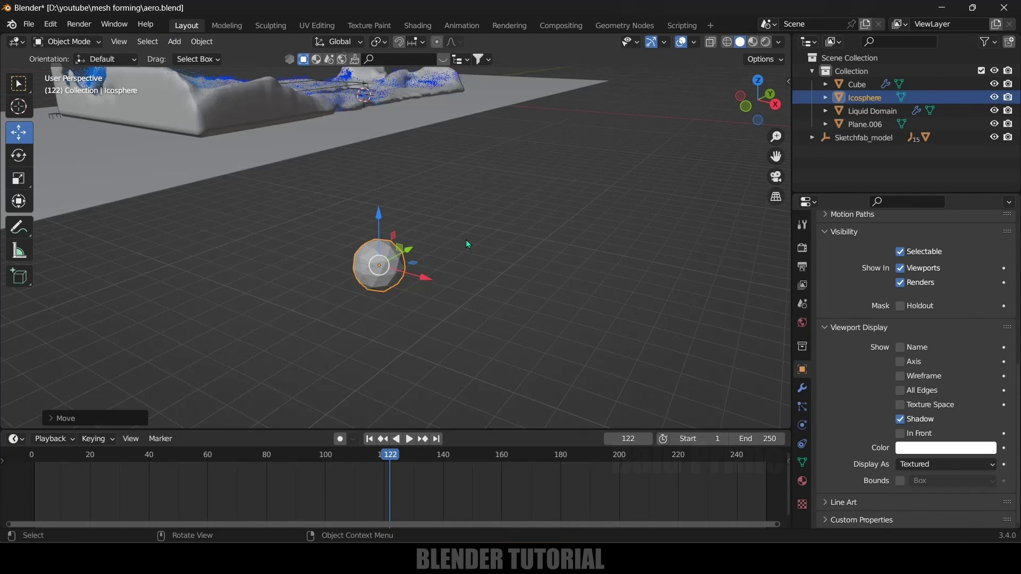
pyautogui.press('Tab')
# Pull one icosphere vertex with proportional editing to start a rough rock shape
pyautogui.click(389, 259)
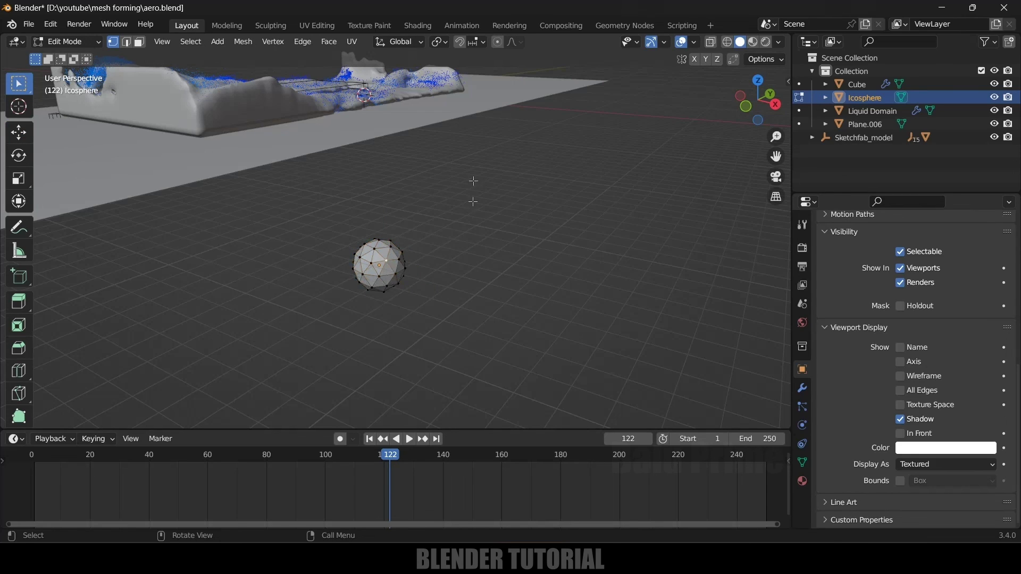
pyautogui.press('g')
pyautogui.click(500, 303)
pyautogui.moveTo(499, 303); pyautogui.dragTo(594, 304, button='middle')
pyautogui.scroll(6, 586, 278)
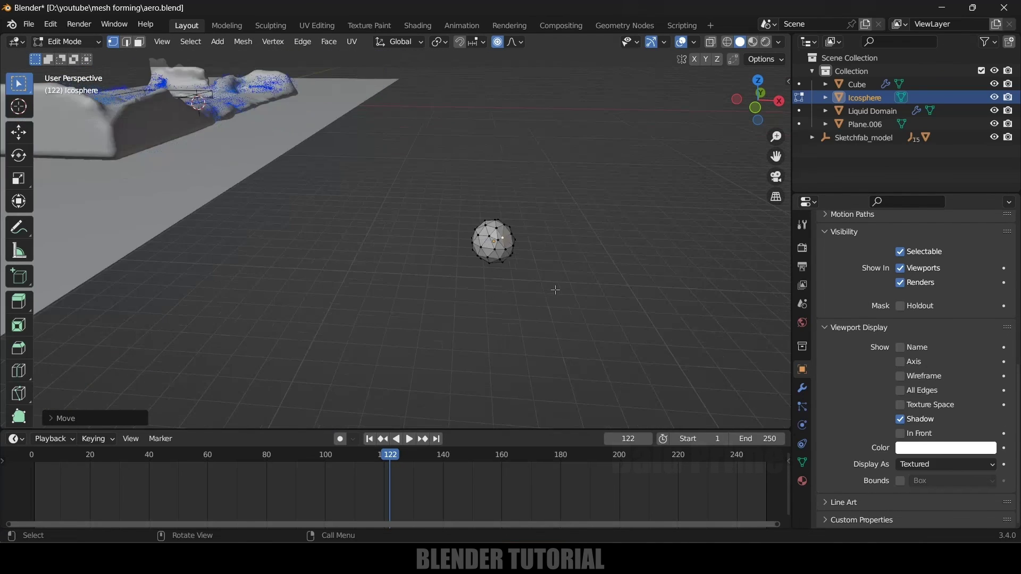
pyautogui.press('KP_Decimal')
# Move the bottom and upper-left vertices to finish the lumpy, low-poly rock
pyautogui.click(564, 298)
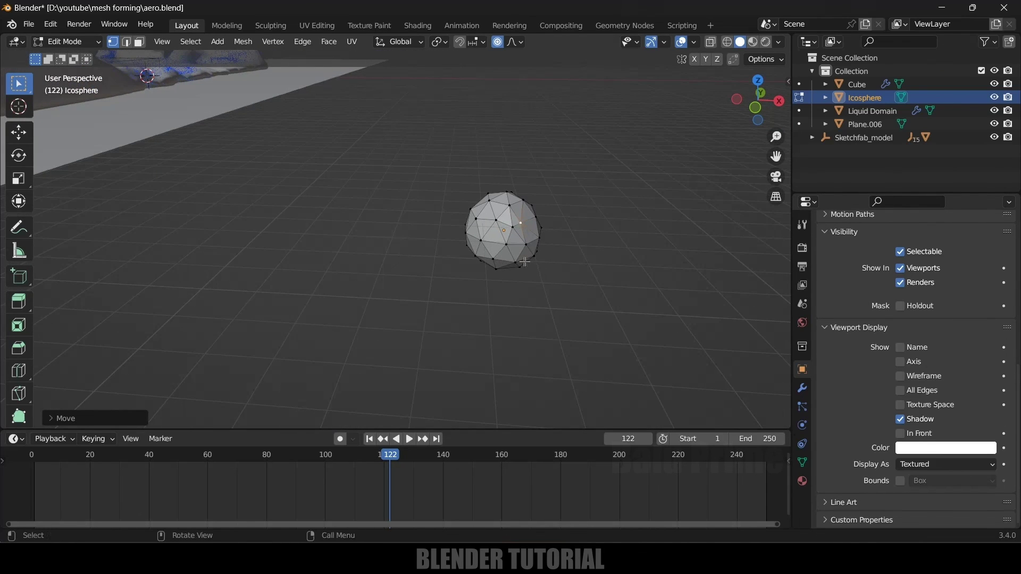
pyautogui.press('g')
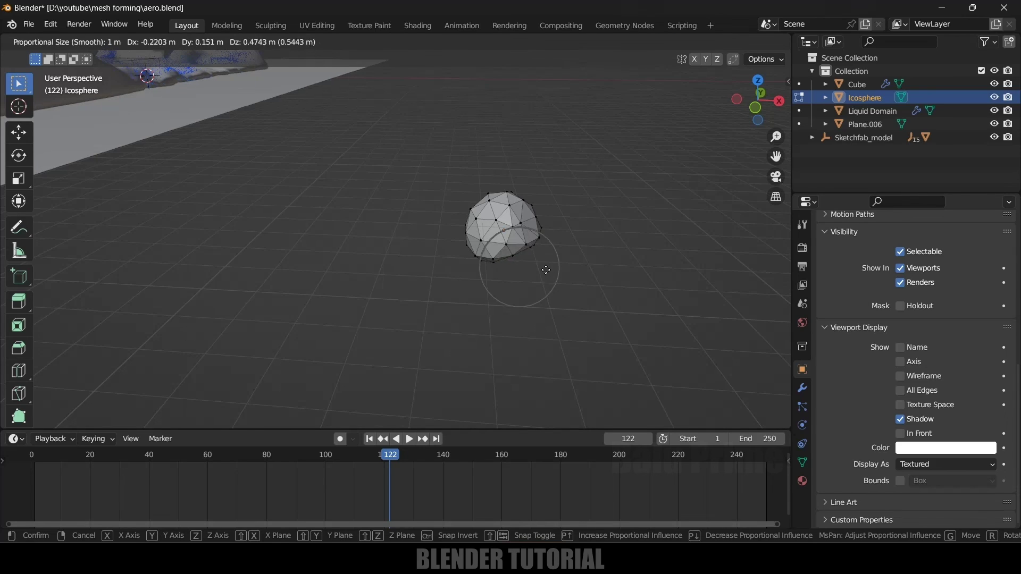
pyautogui.click(556, 288)
pyautogui.click(495, 218)
pyautogui.press('g')
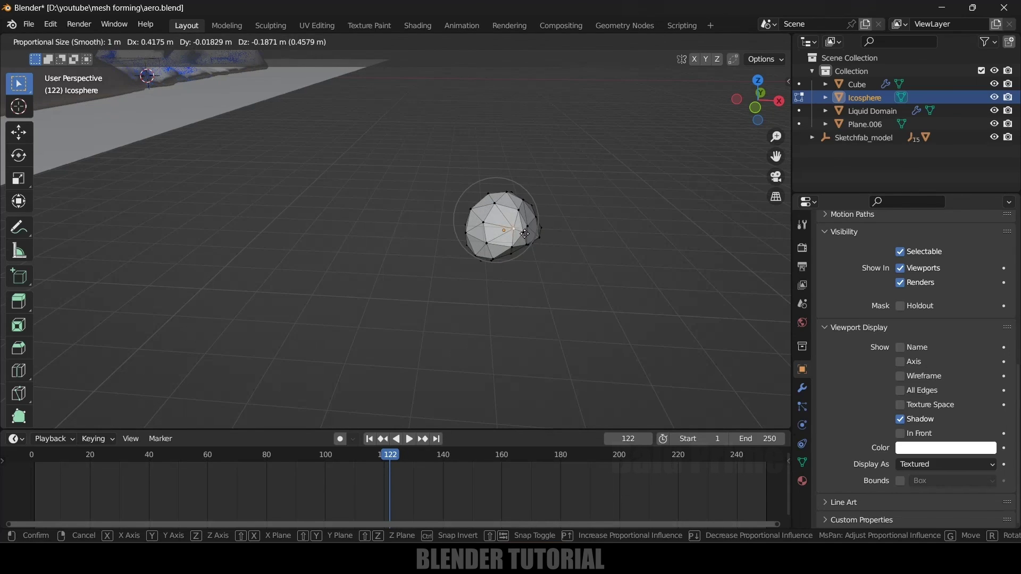
pyautogui.click(503, 232)
pyautogui.click(492, 226)
pyautogui.press('g')
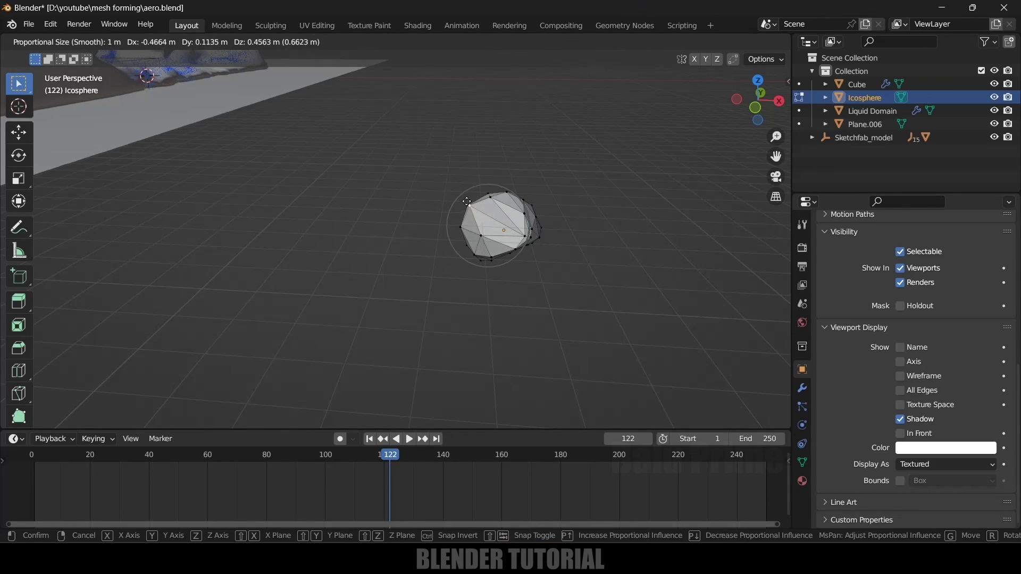
pyautogui.click(496, 223)
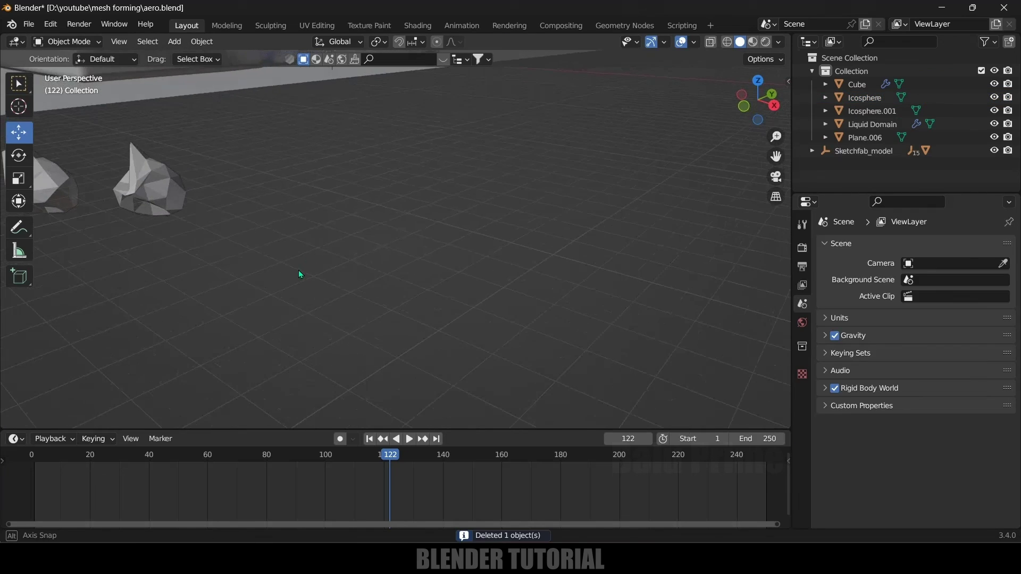
pyautogui.moveTo(299, 272); pyautogui.dragTo(312, 271, button='middle')
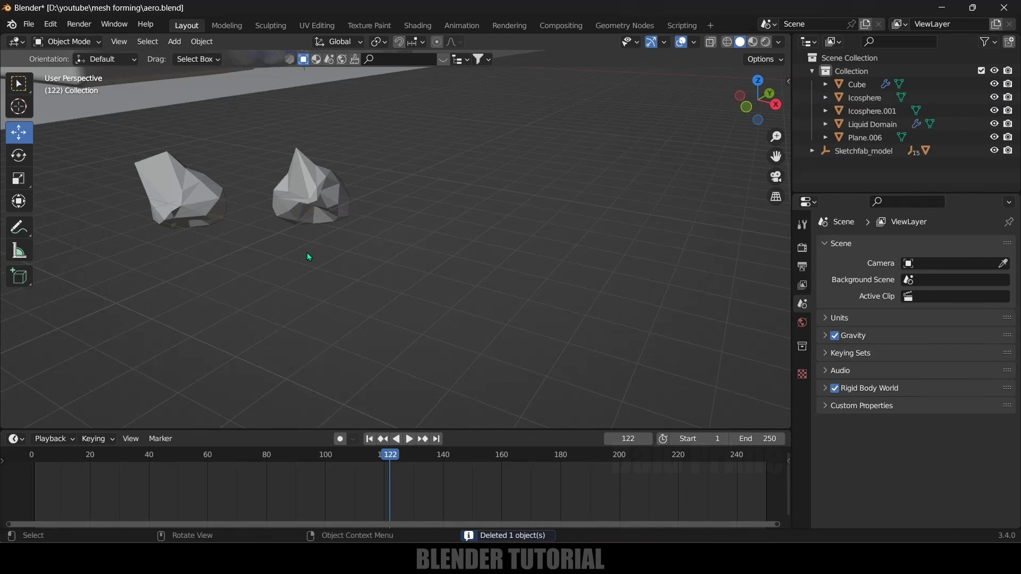
# Move Icosphere and Icosphere.001 into a new collection named 'foam and spary'
pyautogui.moveTo(95, 140); pyautogui.dragTo(394, 264)
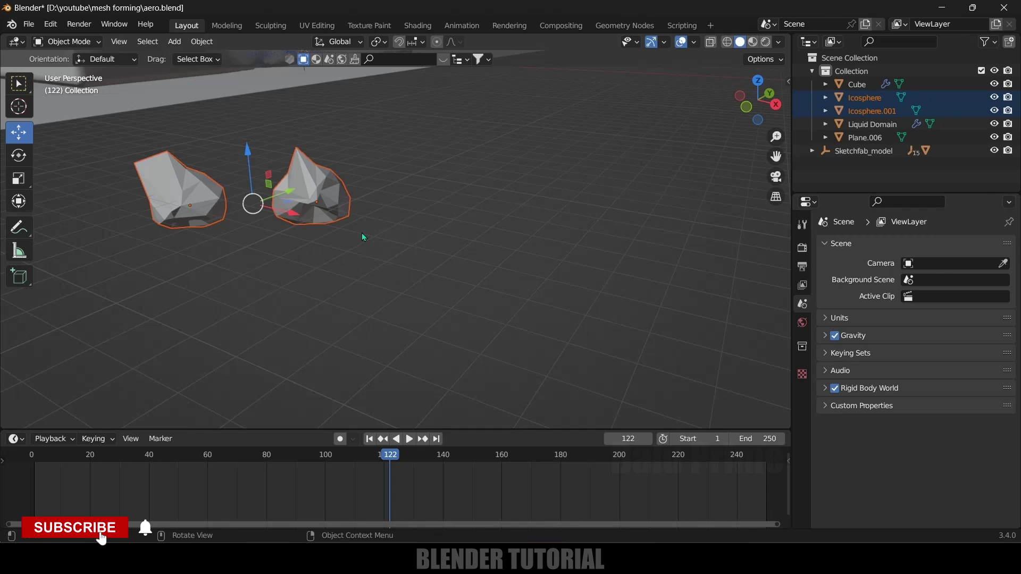
pyautogui.press('m')
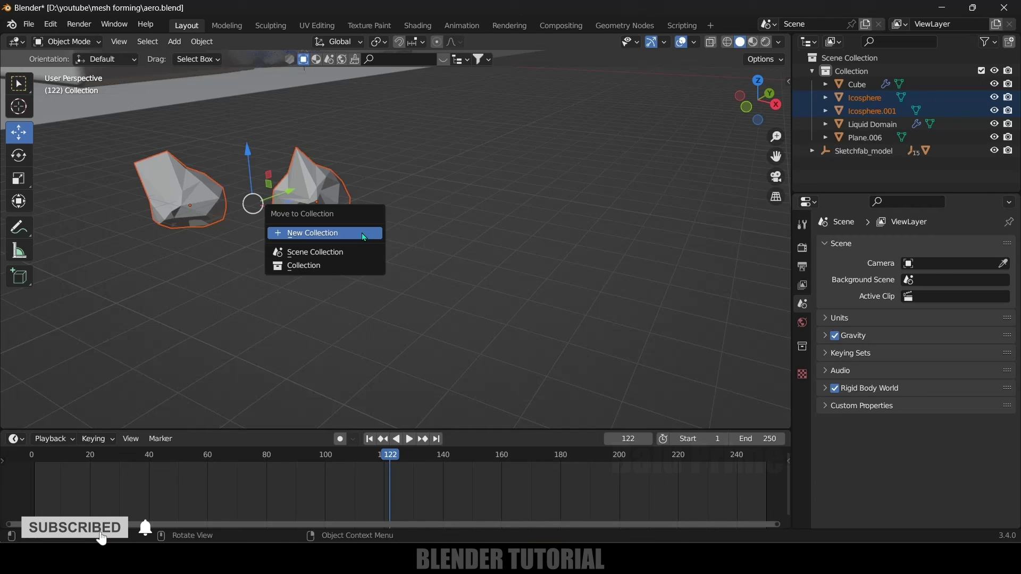
pyautogui.click(319, 240)
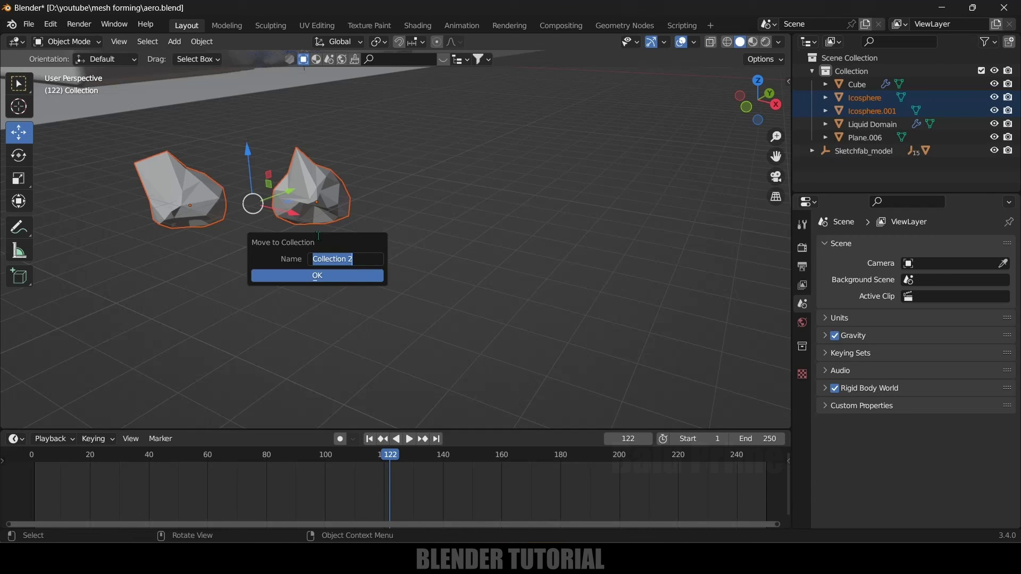
pyautogui.write('foam and spary')
pyautogui.click(352, 274)
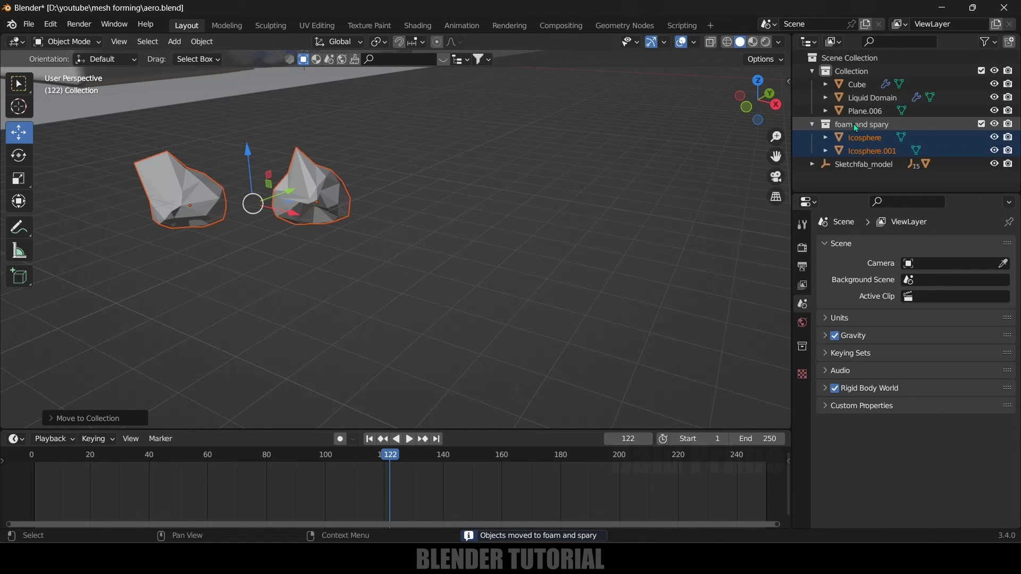
pyautogui.scroll(-3, 351, 266)
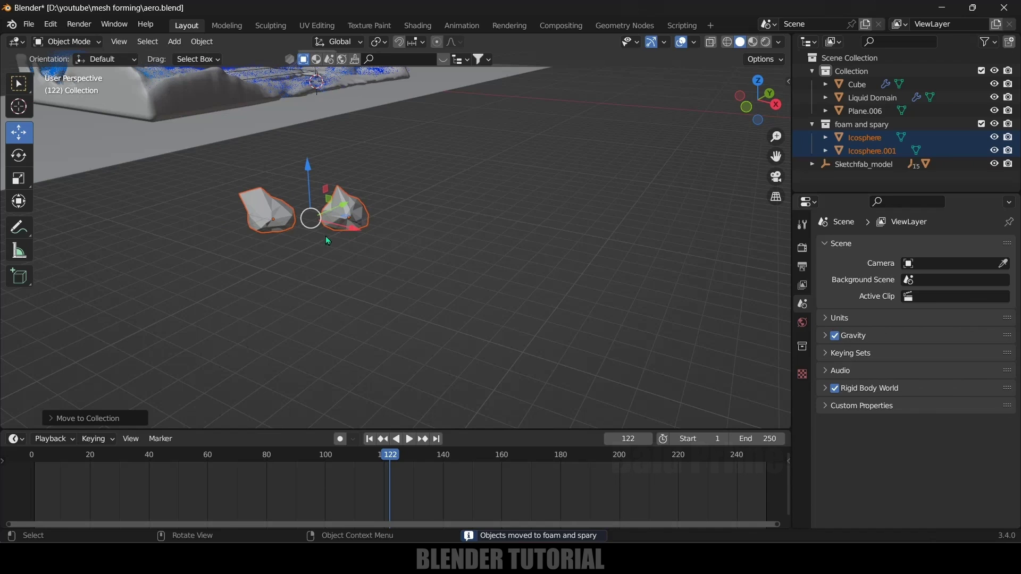
pyautogui.scroll(-3, 242, 132)
pyautogui.moveTo(314, 184); pyautogui.dragTo(326, 291, button='middle')
pyautogui.scroll(4, 326, 292)
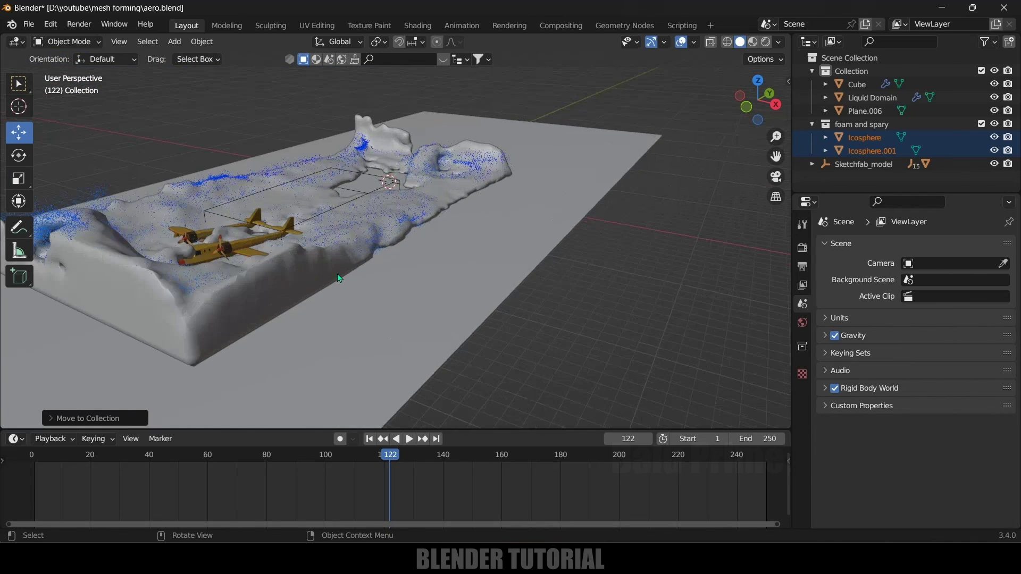
# Make the Liquid Domain's Spray particles render as the 'foam and spary' collection
pyautogui.click(303, 264)
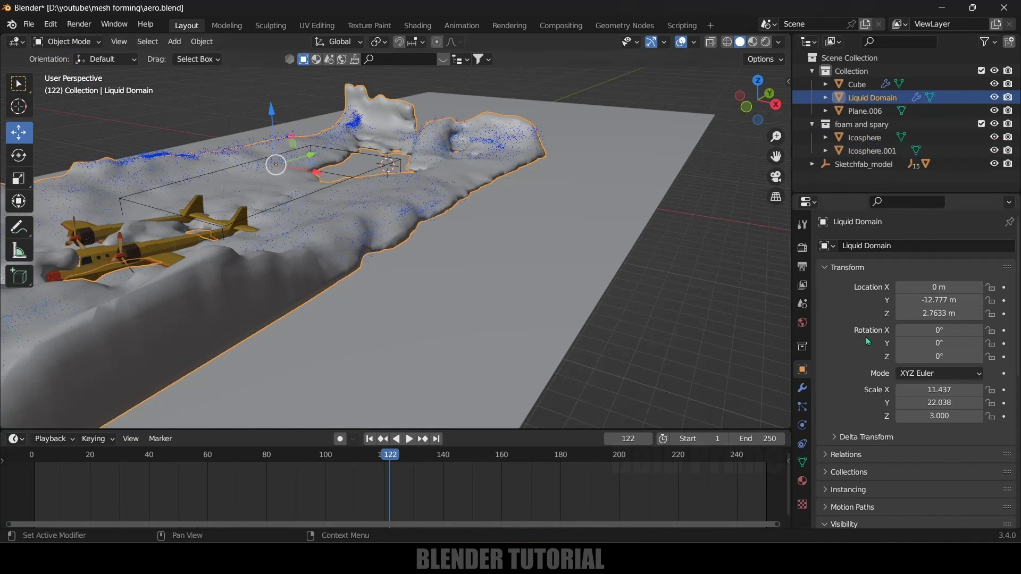
pyautogui.click(803, 408)
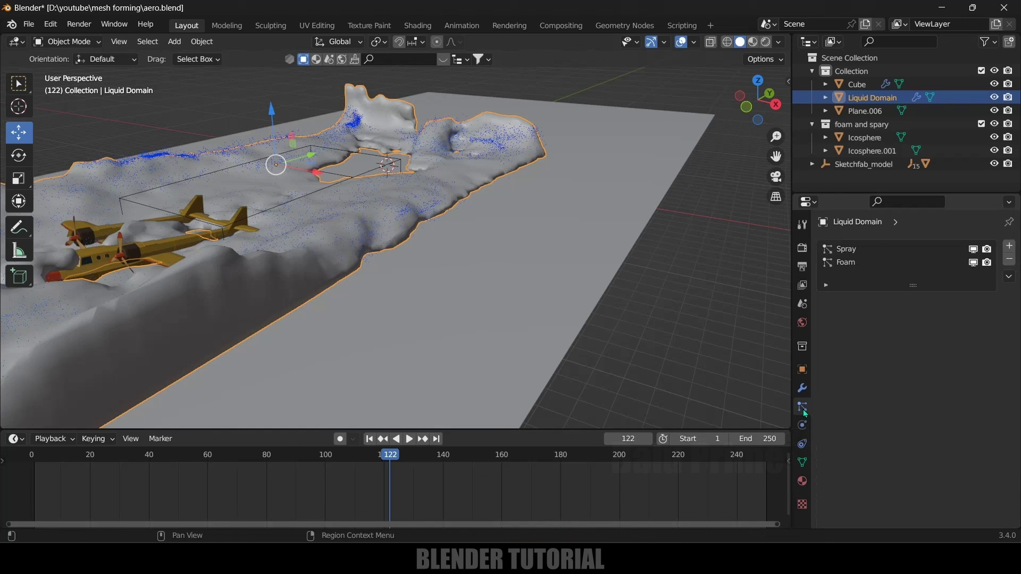
pyautogui.click(850, 255)
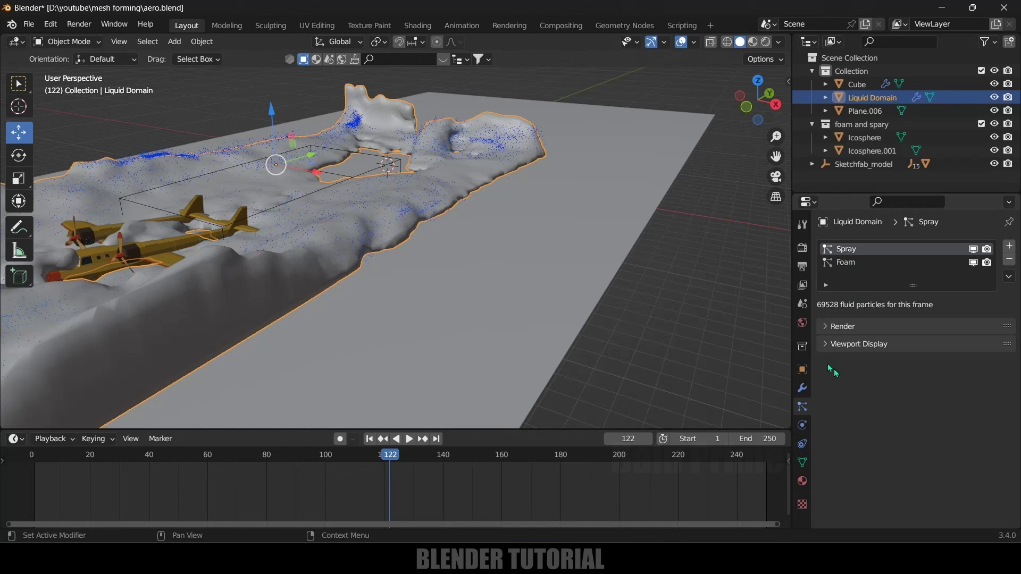
pyautogui.click(826, 327)
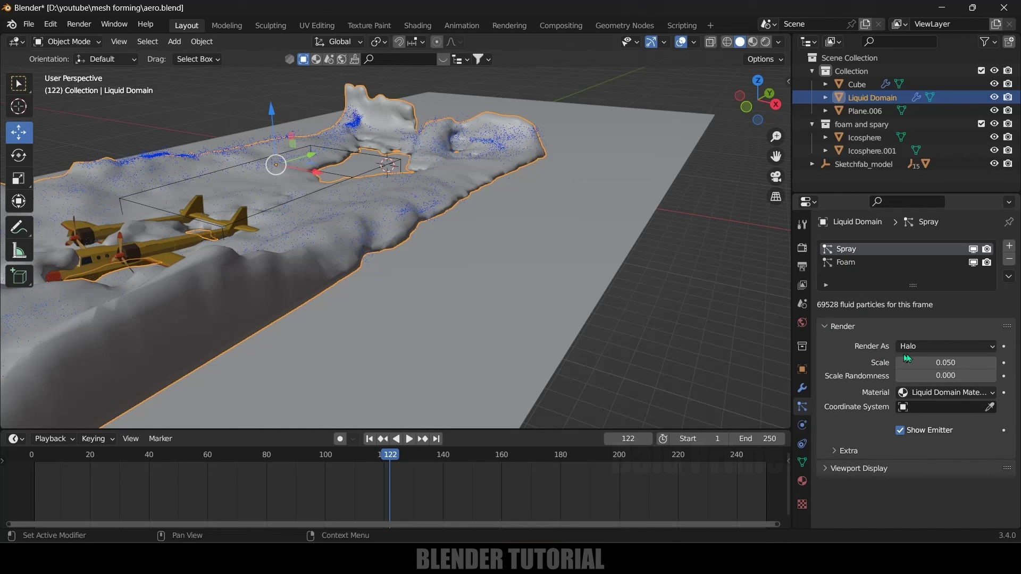
pyautogui.click(928, 344)
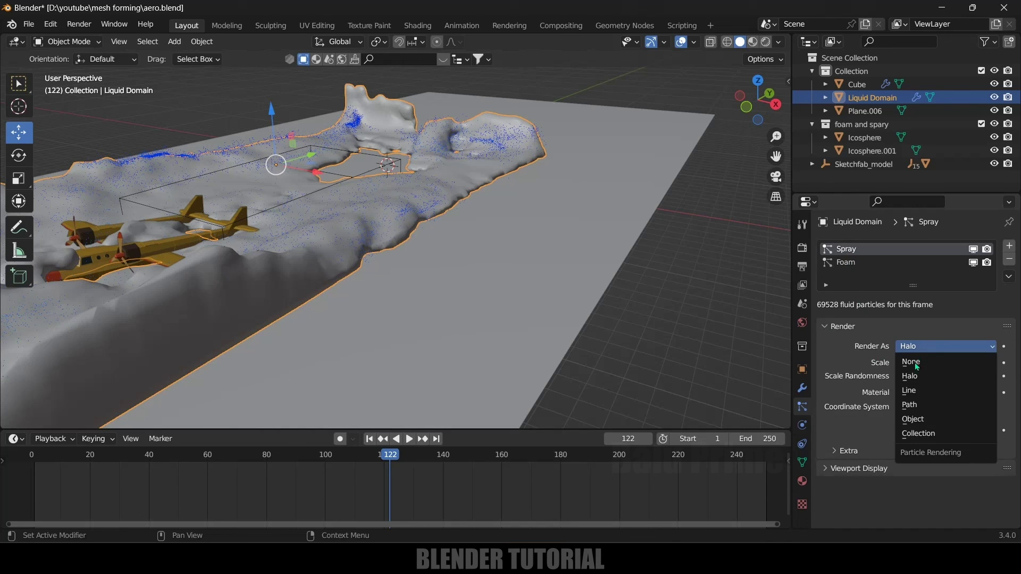
pyautogui.click(908, 434)
pyautogui.scroll(-2, 894, 418)
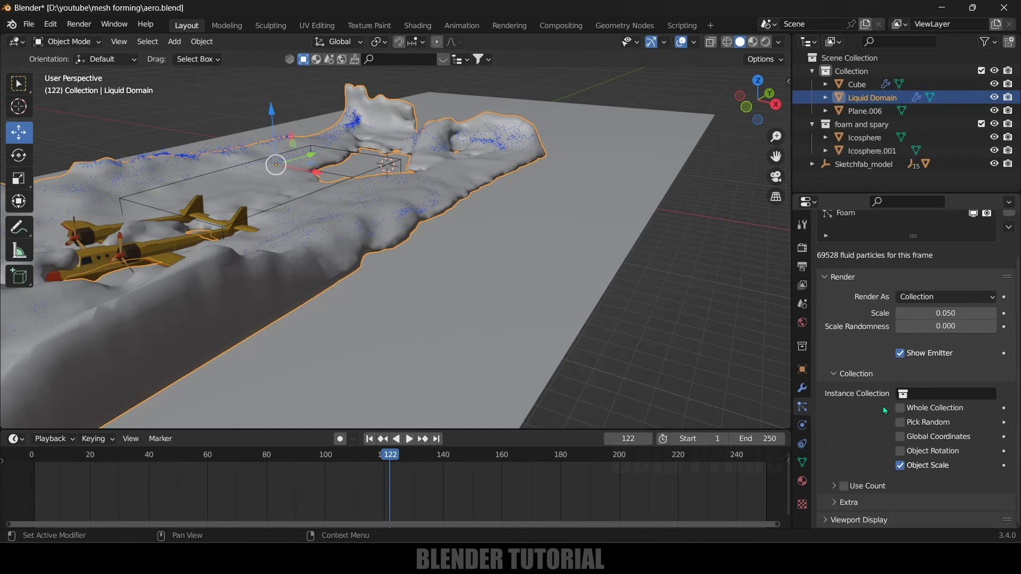
pyautogui.click(953, 394)
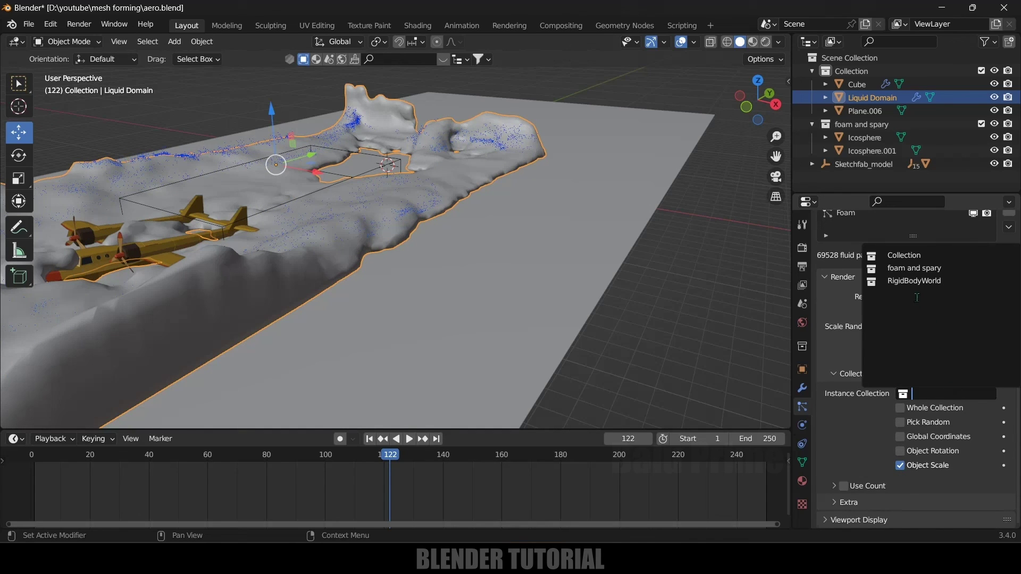
pyautogui.click(920, 271)
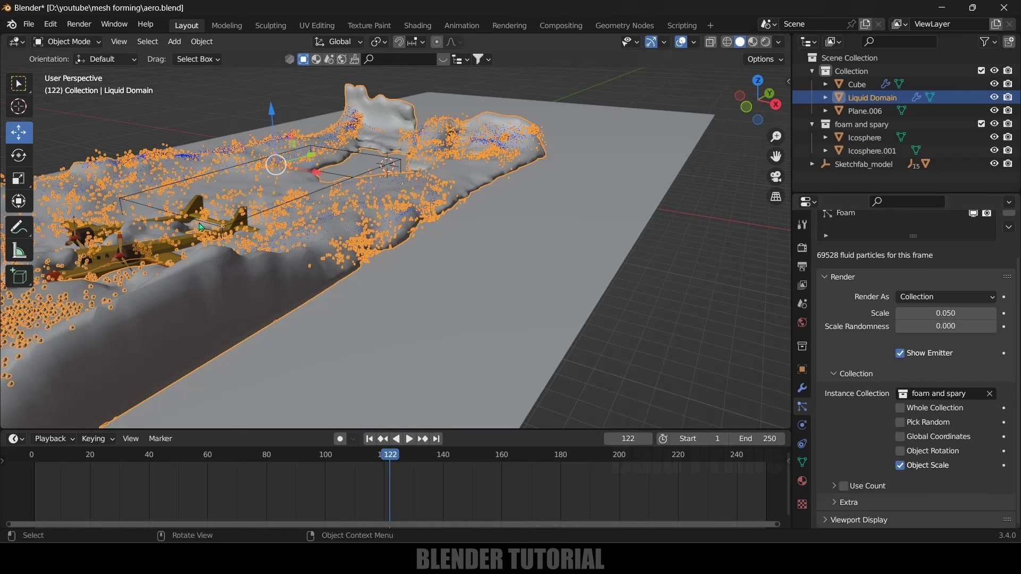
# Set the Spray particle instance scale to 0.025 with scale randomness 1
pyautogui.click(943, 312)
pyautogui.press('BackSpace')
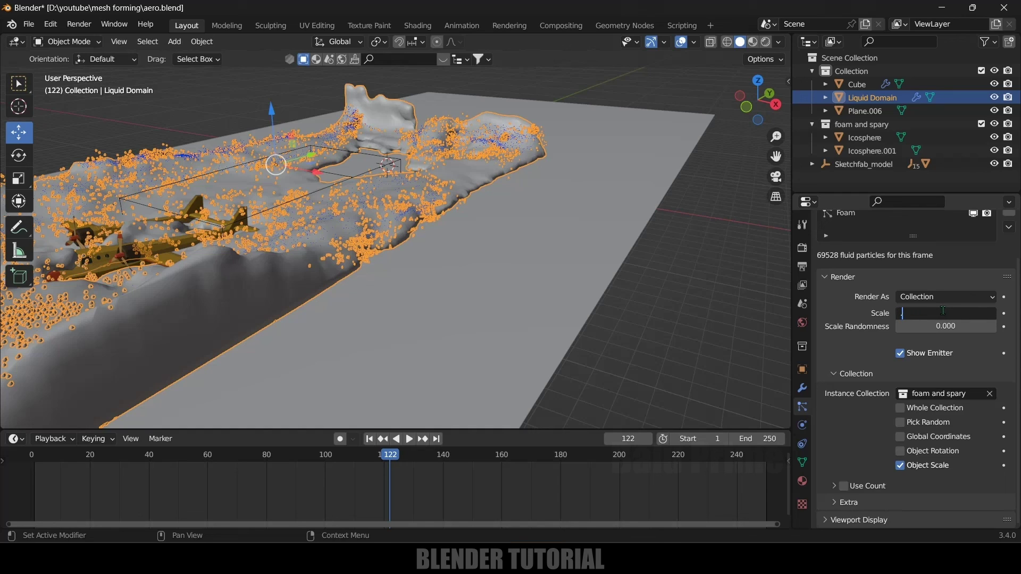
pyautogui.write('.025')
pyautogui.press('Return')
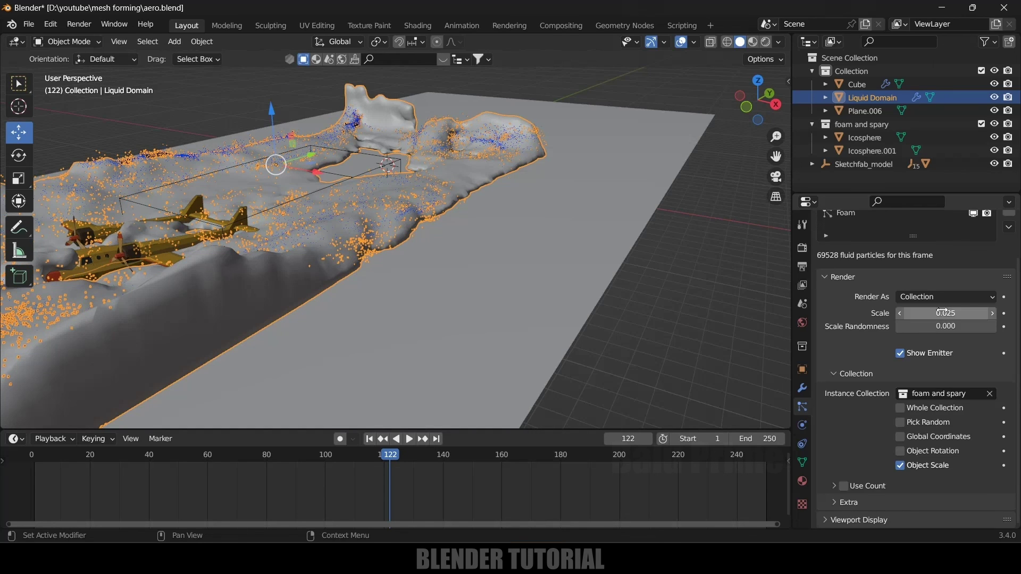
pyautogui.click(956, 327)
pyautogui.write('1')
pyautogui.press('Return')
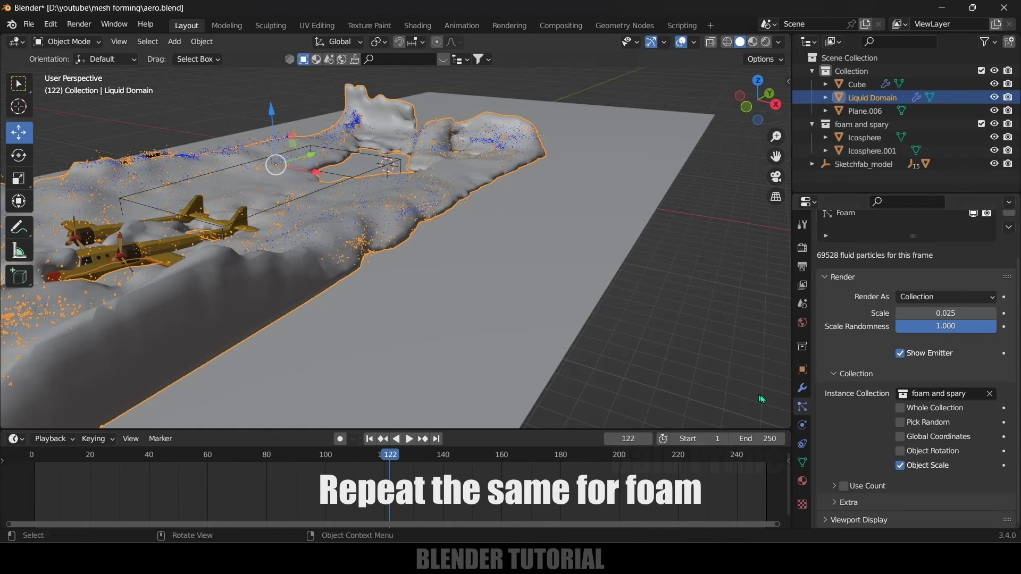
pyautogui.scroll(2, 874, 242)
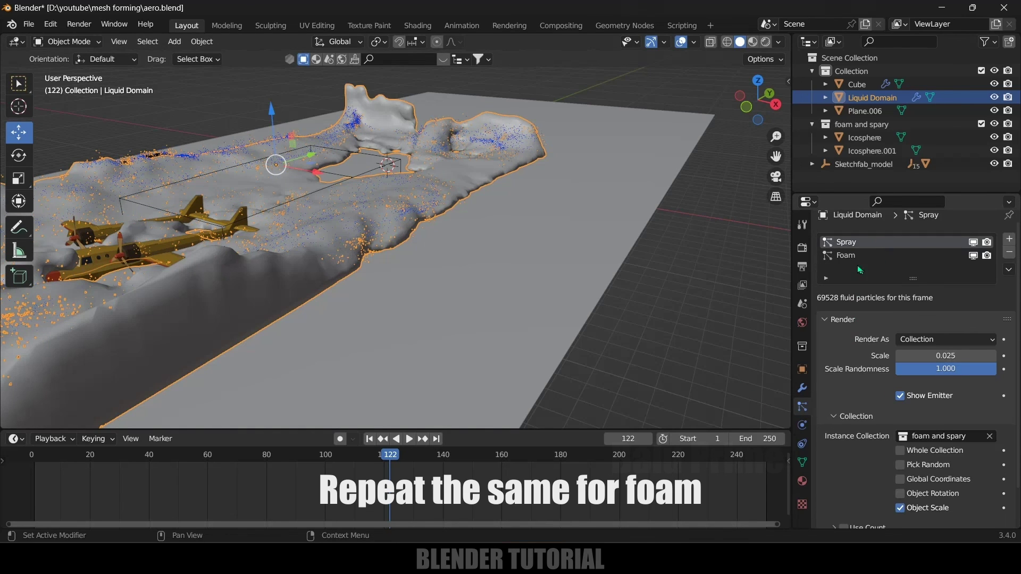
pyautogui.click(852, 256)
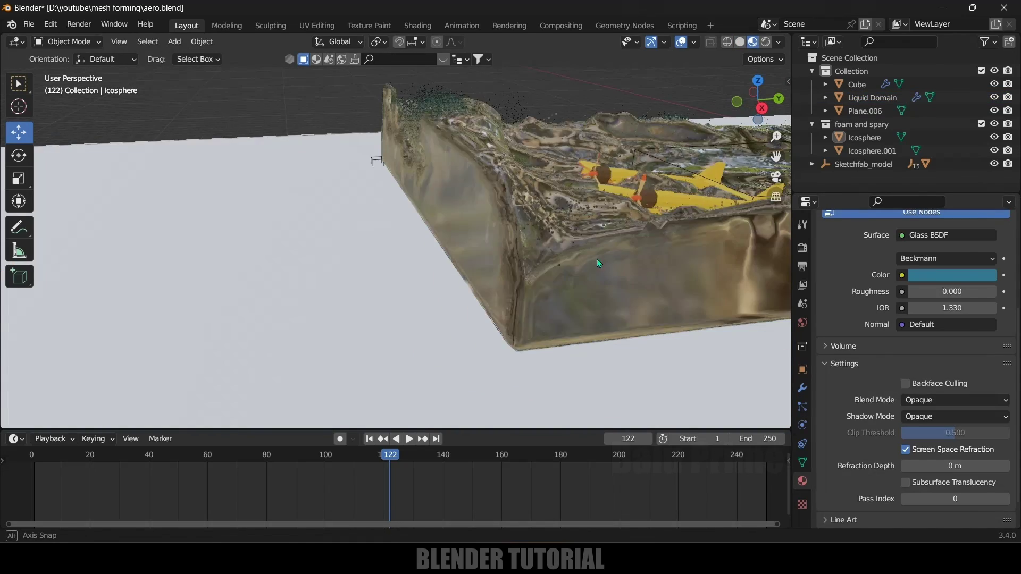